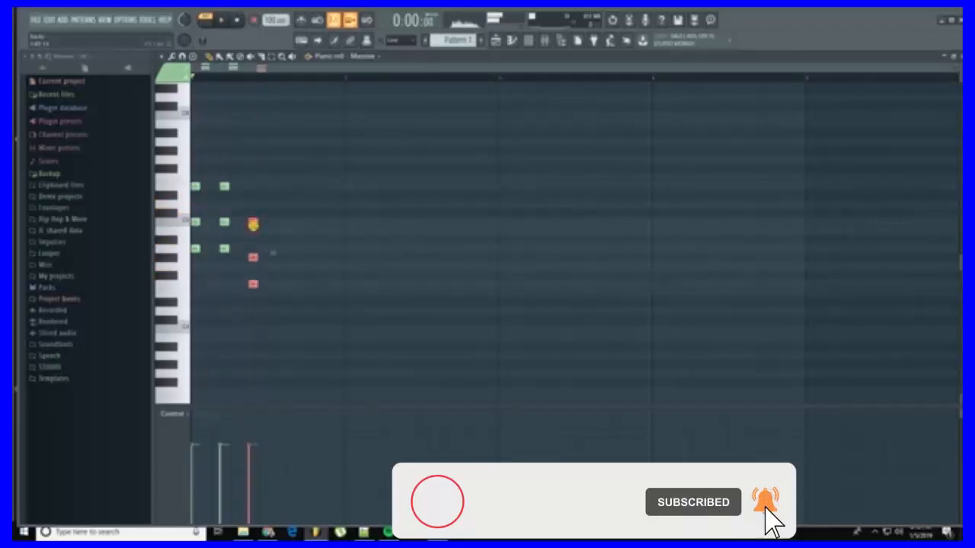
# Step: Complete bar 1's rhythm with copied three-note chords, raising the last two by two semitones, and play it back
pyautogui.moveTo(271, 205); pyautogui.dragTo(301, 223)
pyautogui.press('space')
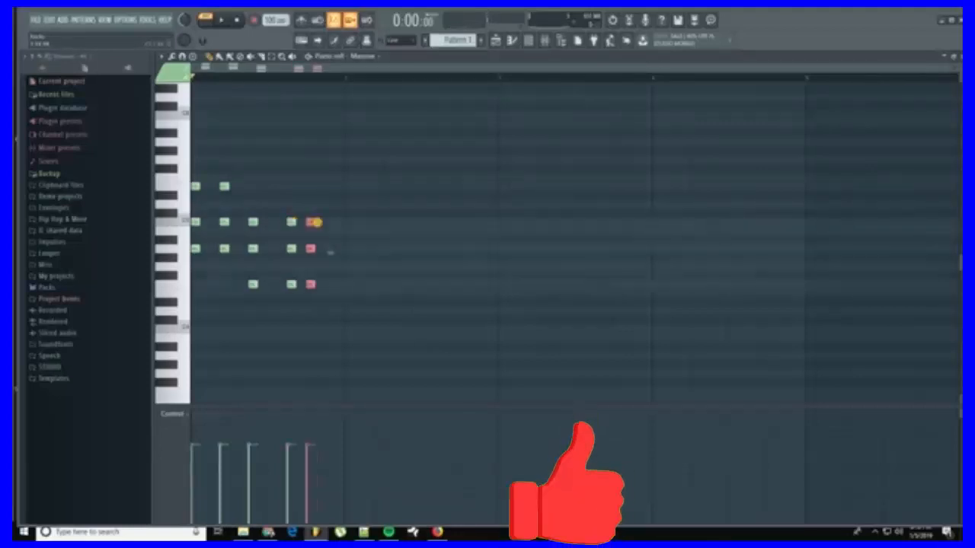
pyautogui.moveTo(316, 223); pyautogui.dragTo(311, 202)
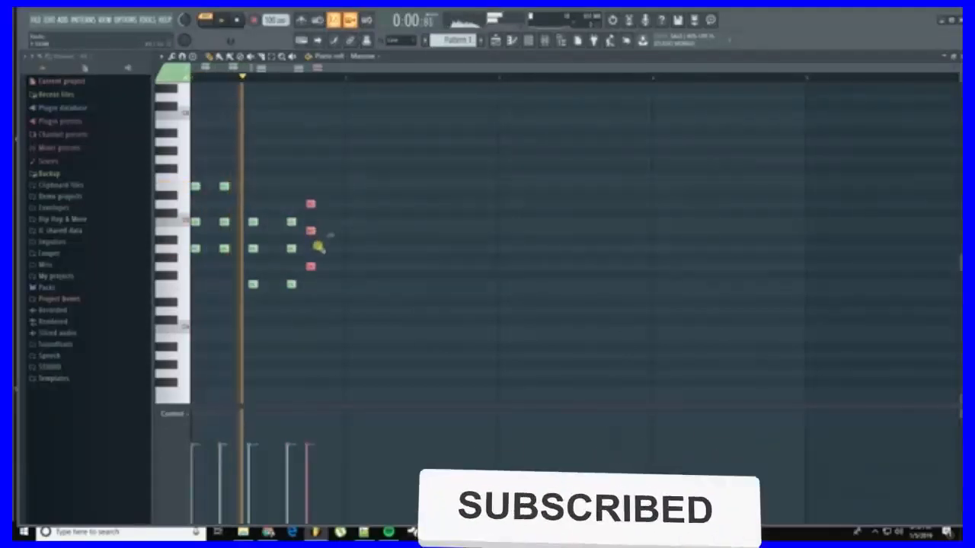
pyautogui.moveTo(309, 266); pyautogui.dragTo(332, 256)
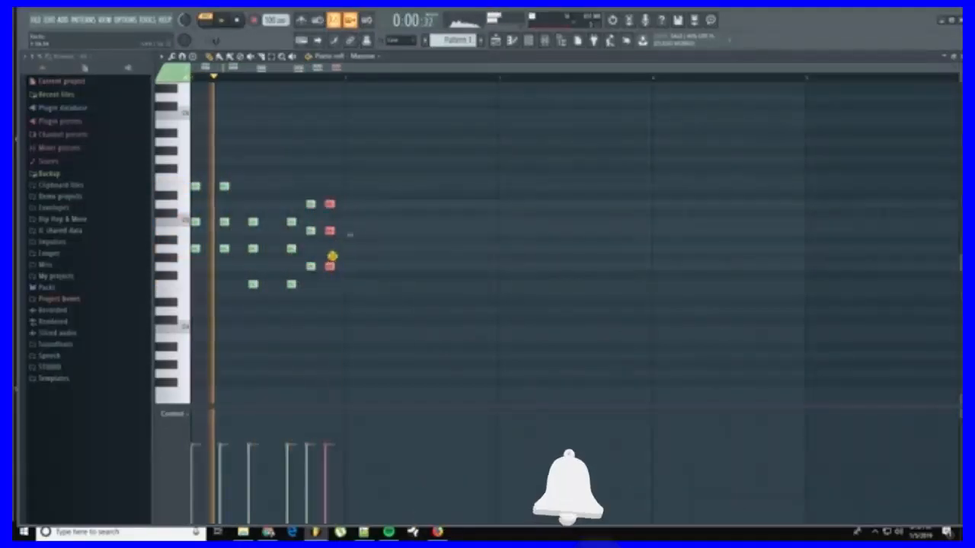
# Step: Duplicate the one-bar chord pattern into bars 2 and 3, and place a third copy seven semitones lower in bar 4
pyautogui.hotkey('ctrl', 'a')
pyautogui.hotkey('ctrl', 'b')
pyautogui.moveTo(392, 187); pyautogui.dragTo(348, 185)
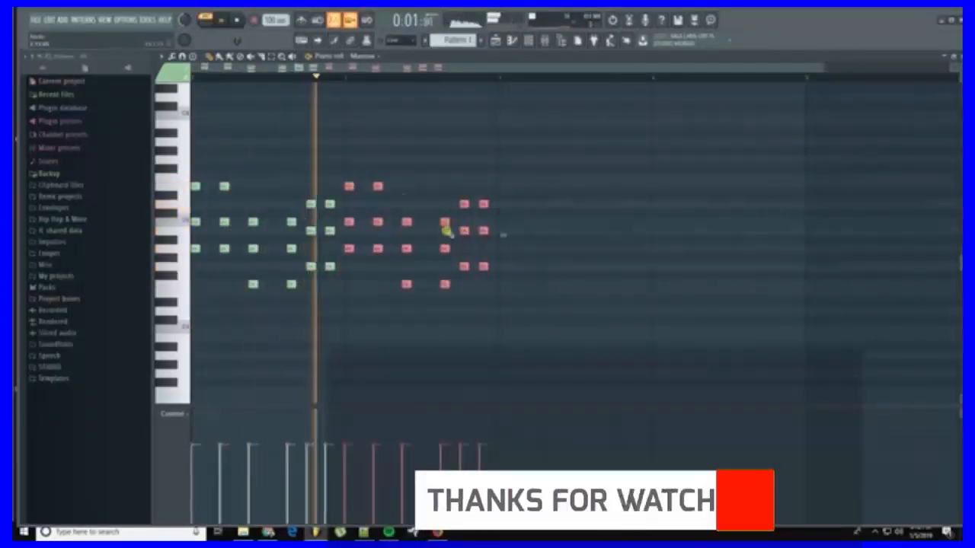
pyautogui.moveTo(348, 186); pyautogui.dragTo(503, 183)
pyautogui.press('space')
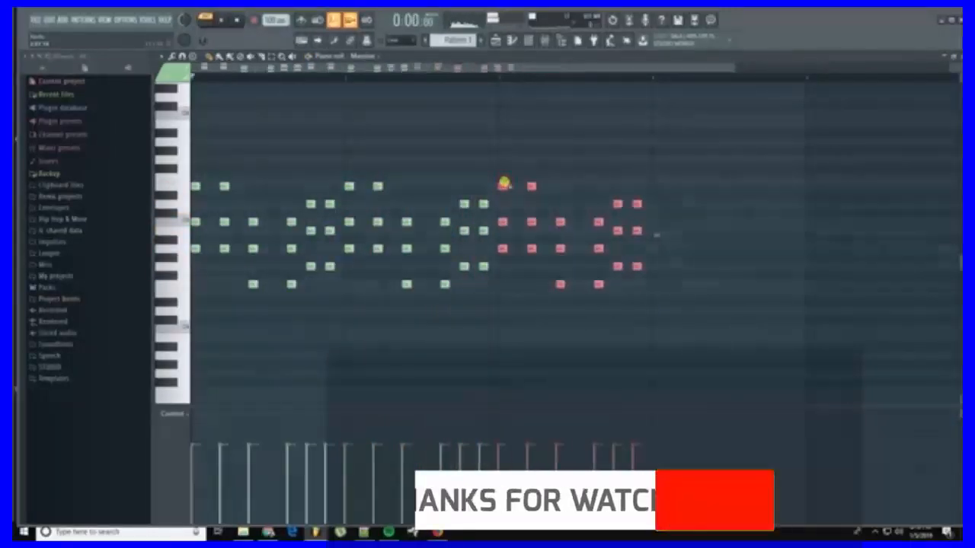
pyautogui.click(238, 21)
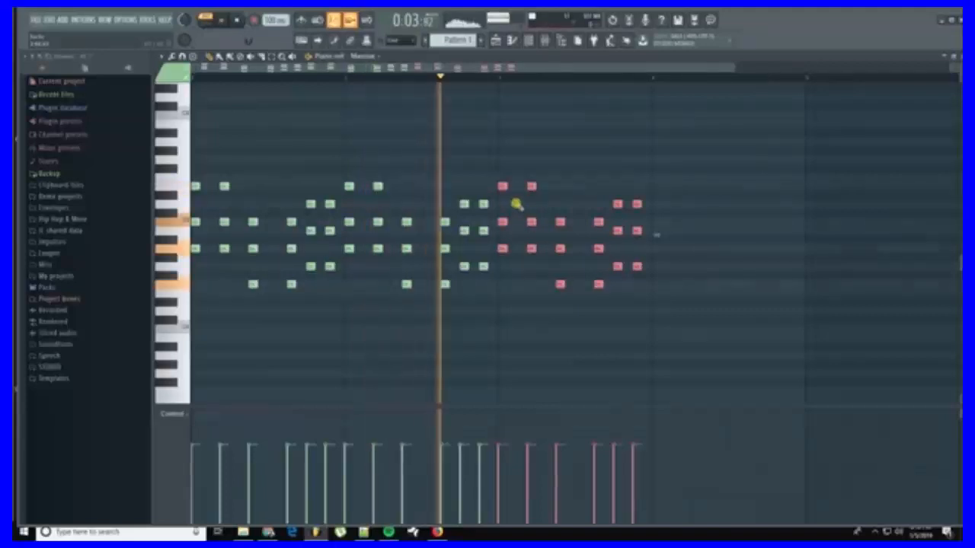
pyautogui.moveTo(502, 186); pyautogui.dragTo(655, 257)
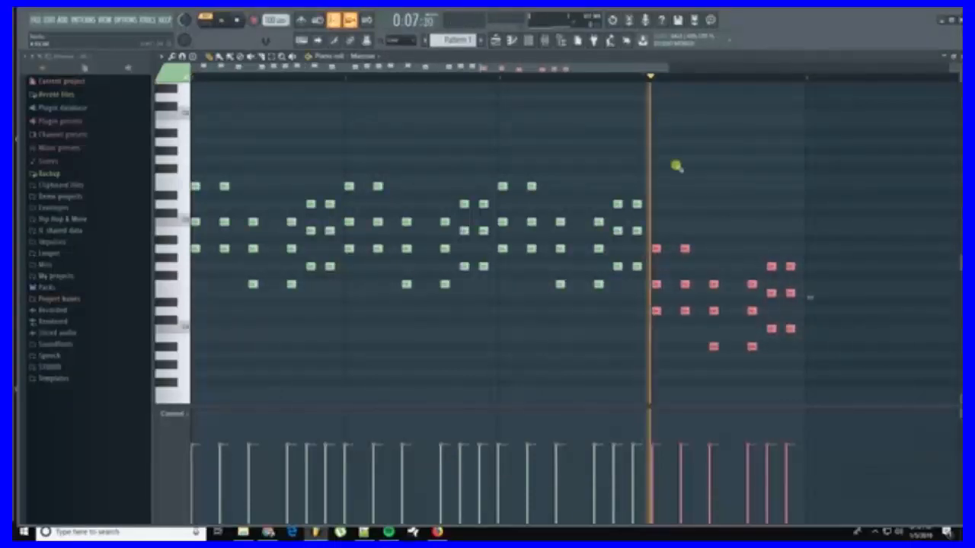
# Step: Match bar 4's third chord to the bar's first two chords and shift the remaining chords of that bar upward
pyautogui.press('space')
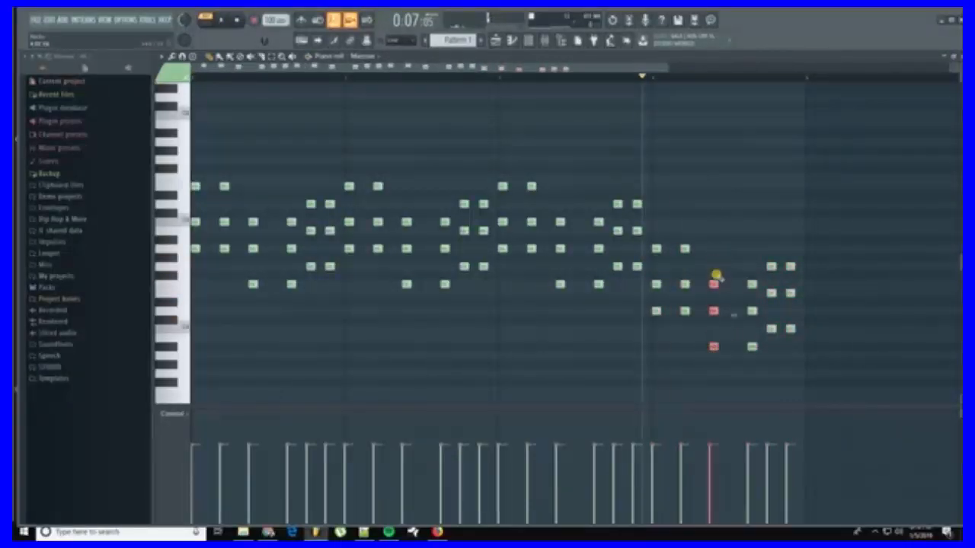
pyautogui.press('space')
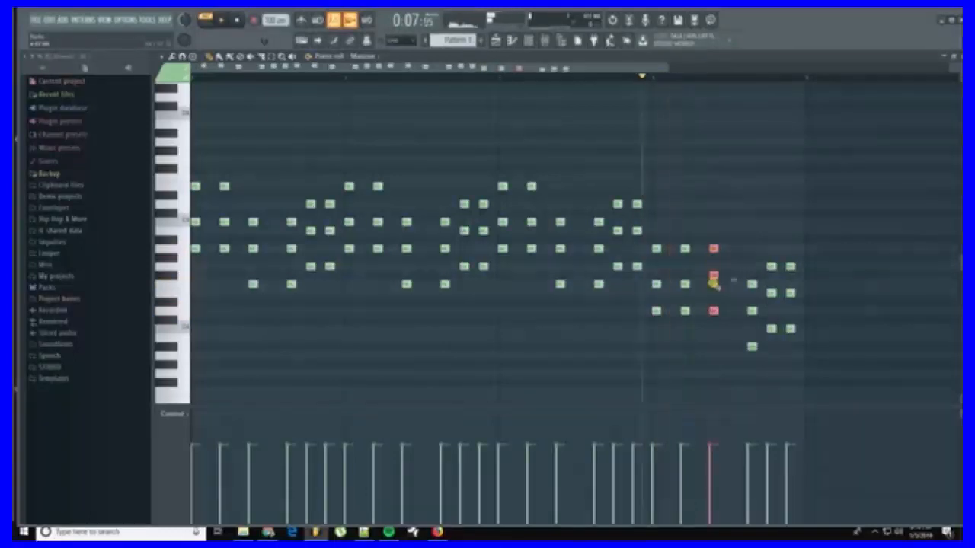
pyautogui.moveTo(738, 344); pyautogui.dragTo(805, 264)
pyautogui.moveTo(750, 367); pyautogui.dragTo(834, 205)
pyautogui.press('space')
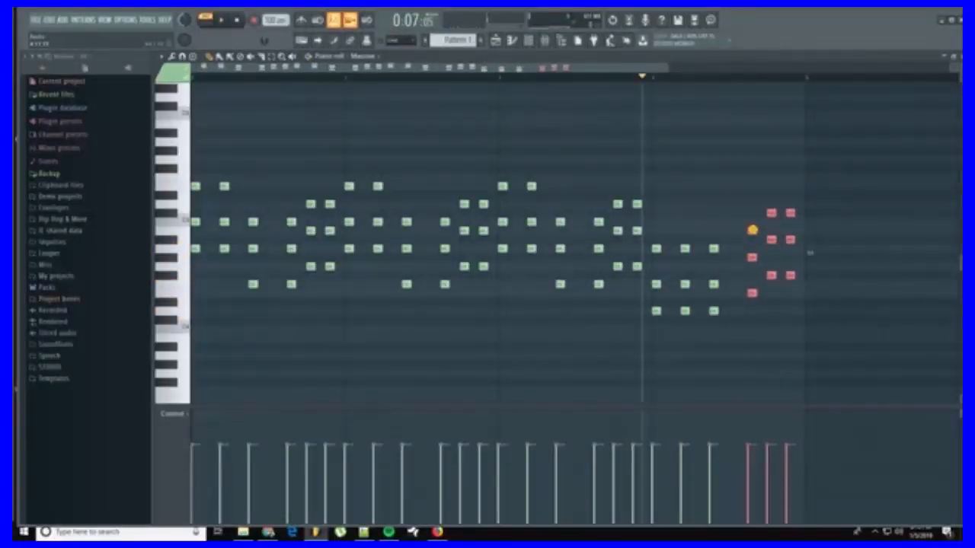
pyautogui.press('space')
pyautogui.press('space')
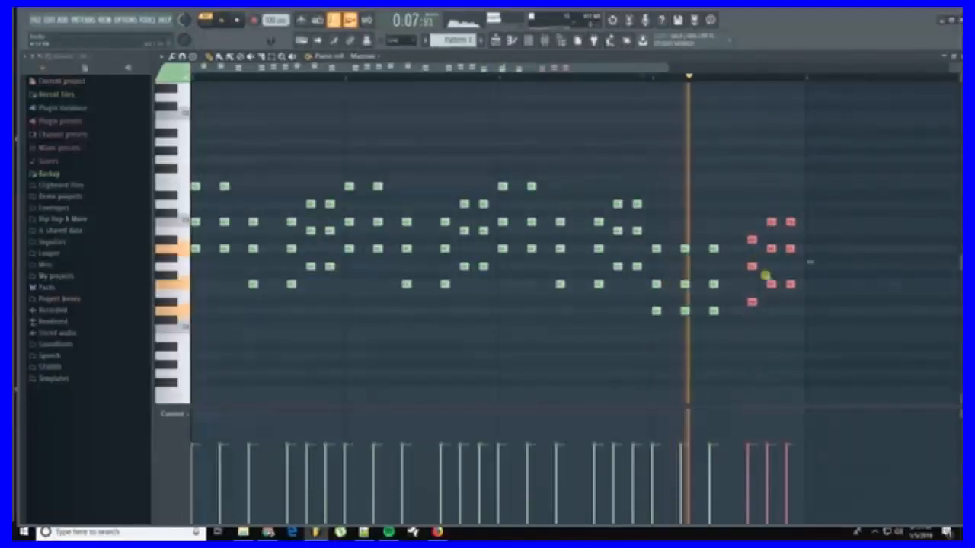
# Step: Replace the end of bar 4 with a repeat of its opening chord followed by a single closing three-note chord
pyautogui.rightClick(771, 286)
pyautogui.rightClick(771, 222)
pyautogui.press('space')
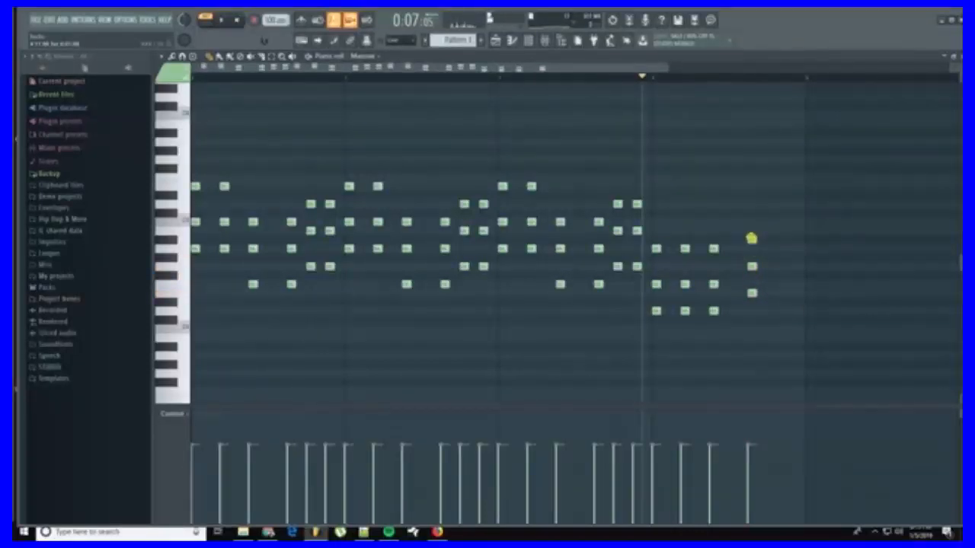
pyautogui.press('space')
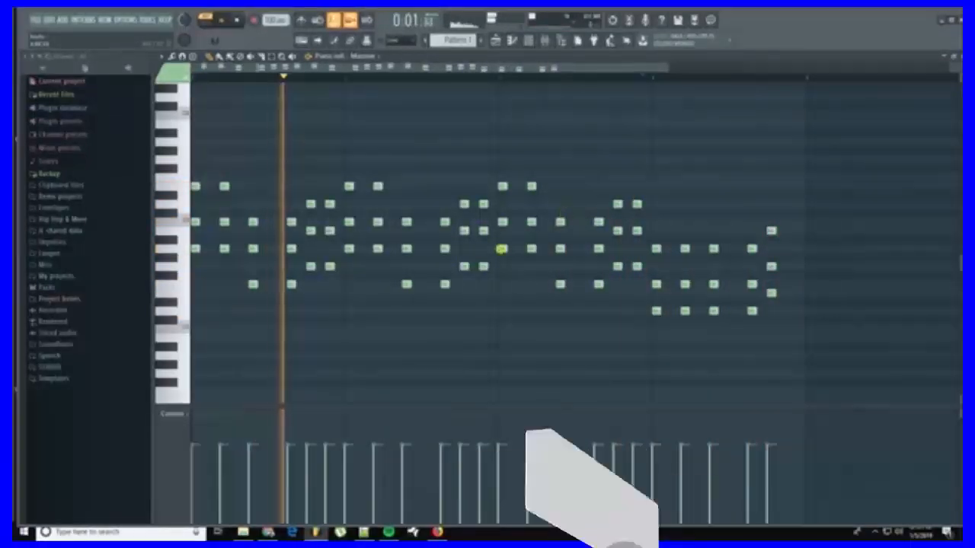
# Step: Transpose the lowest notes across all four bars up one octave and clear the selection
pyautogui.moveTo(233, 272); pyautogui.dragTo(784, 350)
pyautogui.hotkey('ctrl', 'Up')
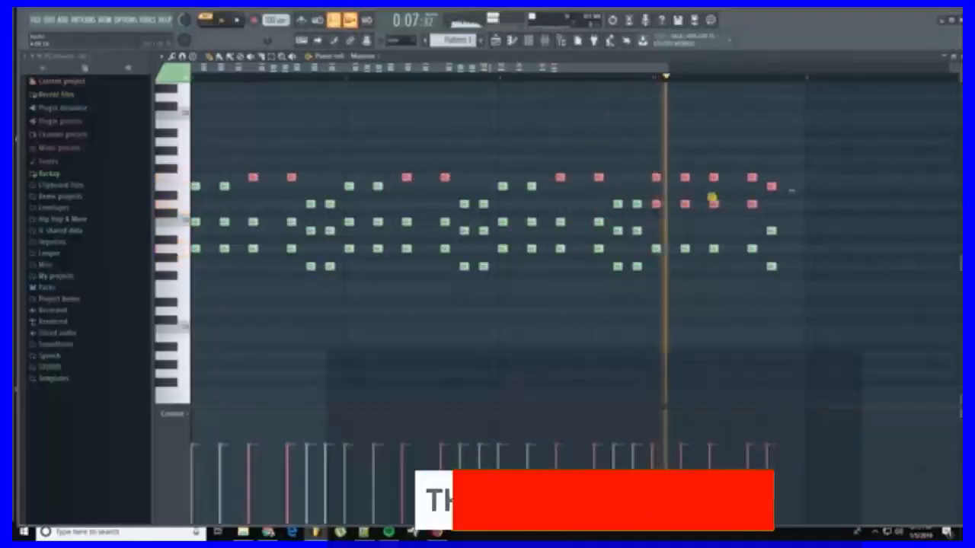
pyautogui.keyDown('ctrl'); pyautogui.click(602, 106); pyautogui.keyUp('ctrl')
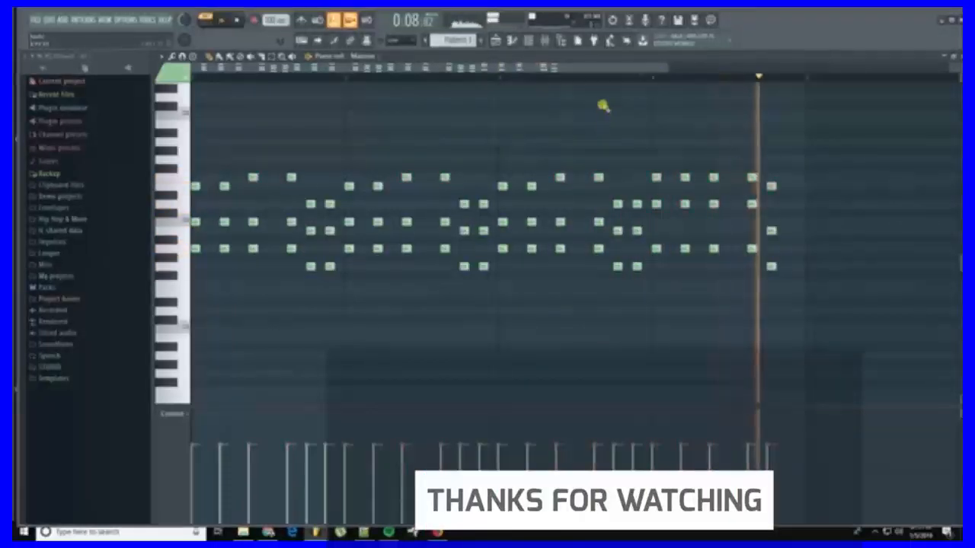
# Step: Add a Nexus instrument as a new channel below Massive
pyautogui.click(529, 42)
pyautogui.rightClick(523, 151)
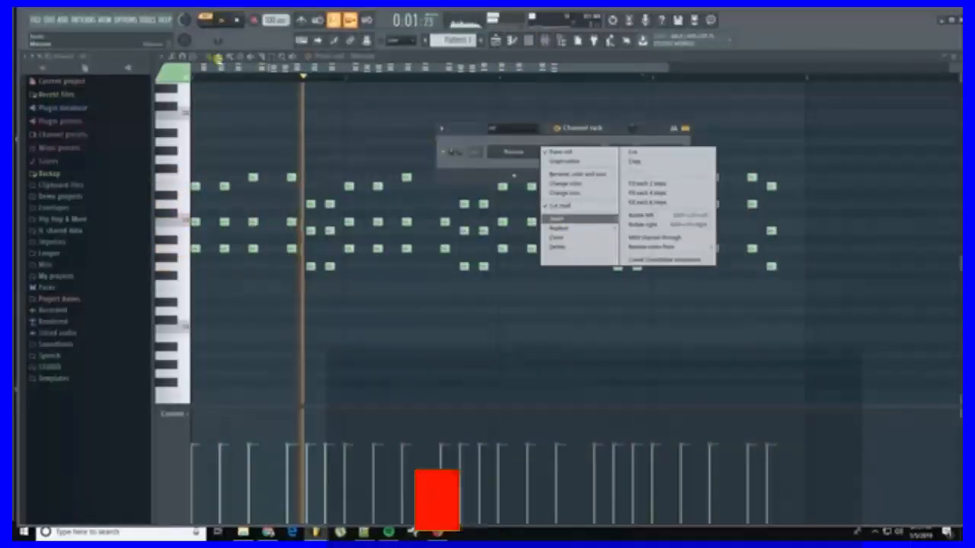
pyautogui.click(61, 19)
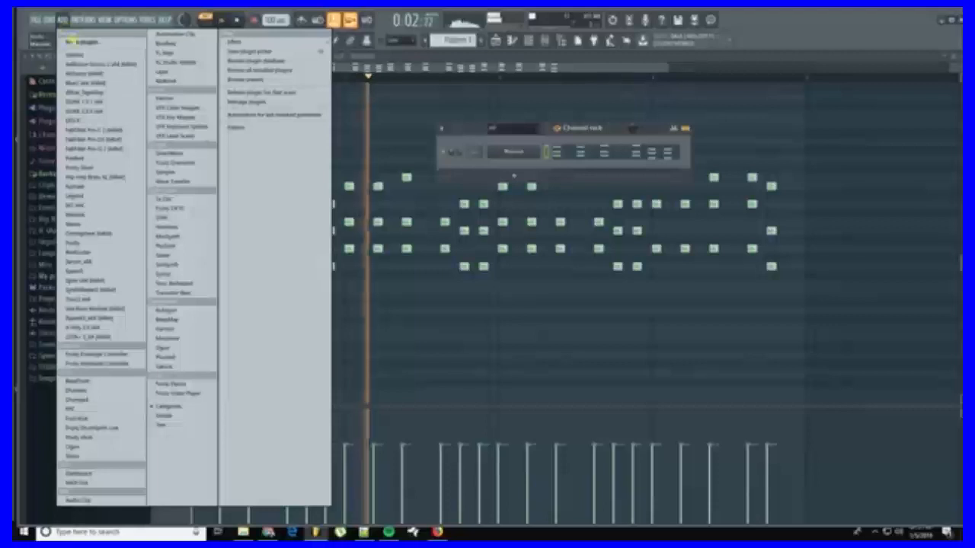
pyautogui.click(92, 224)
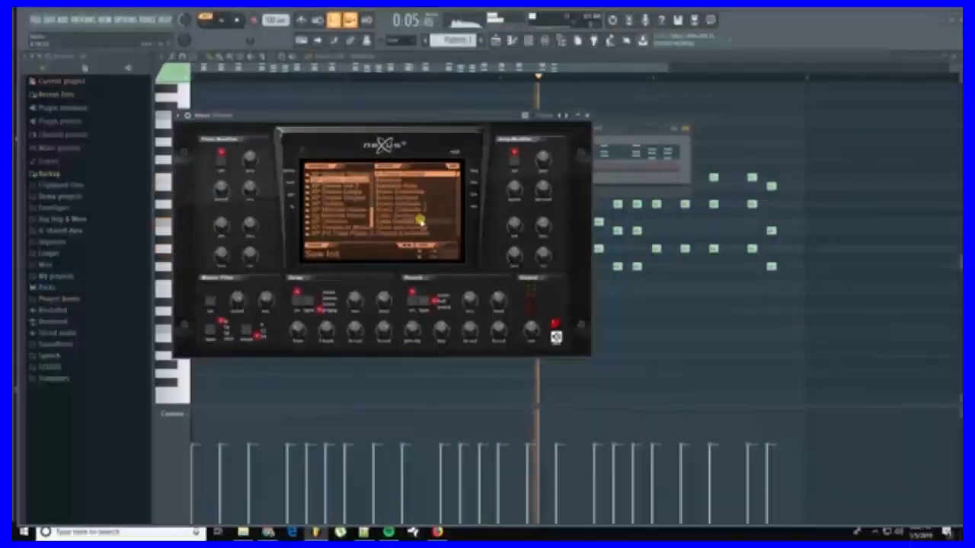
# Step: Open the piano roll for Nexus and draw a one-beat three-note chord at the start of bar 1, matching the ghost notes
pyautogui.click(185, 117)
pyautogui.click(193, 144)
pyautogui.click(194, 247)
pyautogui.moveTo(194, 240); pyautogui.dragTo(224, 249)
pyautogui.click(195, 222)
pyautogui.click(194, 185)
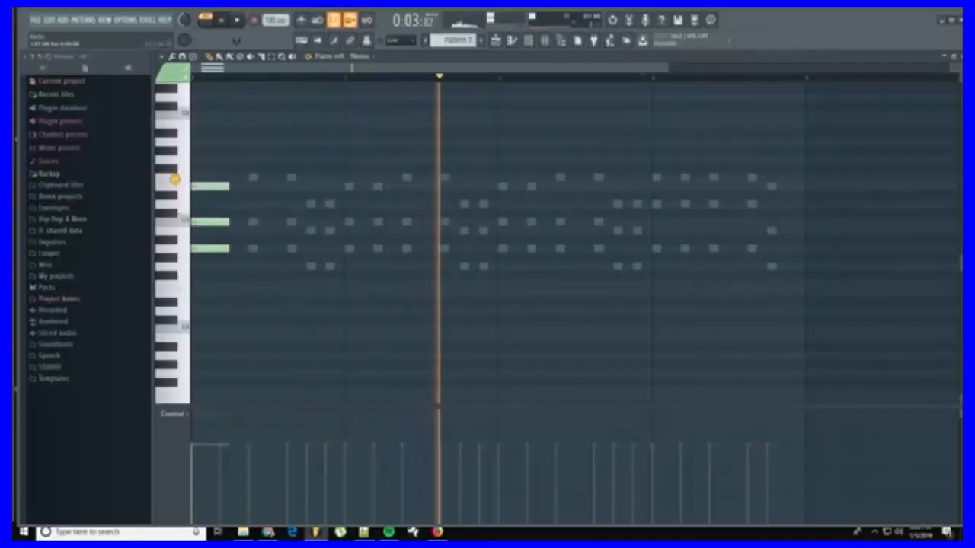
# Step: Copy the Nexus chord to the start of bars 2, 3 and 4, re-voicing the bar 4 chord to the ghost notes and lengthening it to half a bar
pyautogui.moveTo(239, 256); pyautogui.dragTo(652, 181)
pyautogui.click(660, 202)
pyautogui.rightClick(667, 222)
pyautogui.moveTo(703, 259); pyautogui.dragTo(686, 184)
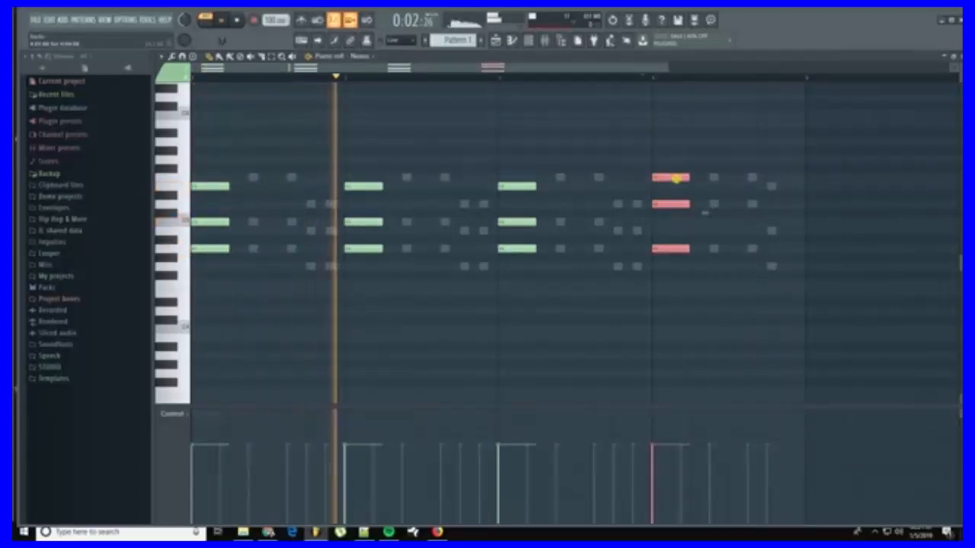
pyautogui.moveTo(687, 178); pyautogui.dragTo(725, 188)
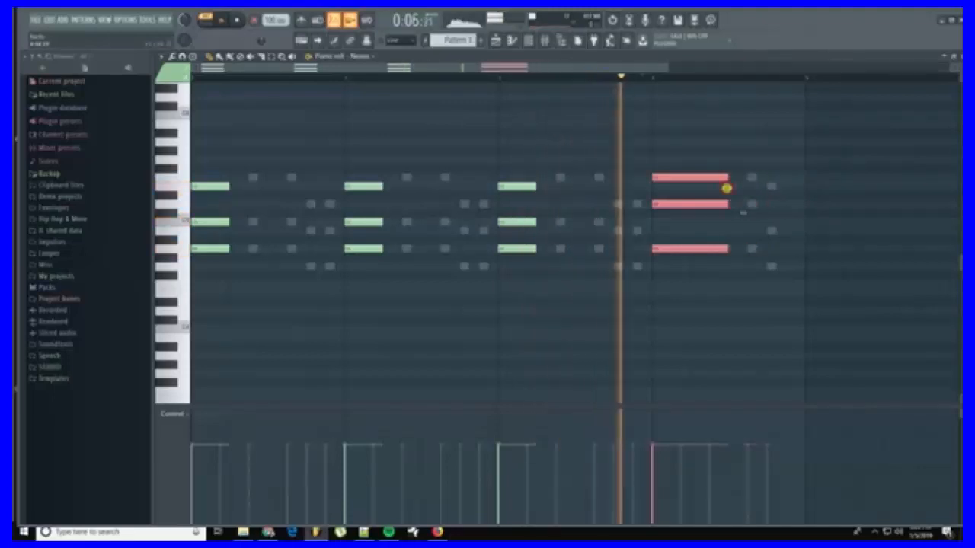
# Step: Repeat the chord in the second half of bar 4 and add its top note one octave lower
pyautogui.click(731, 247)
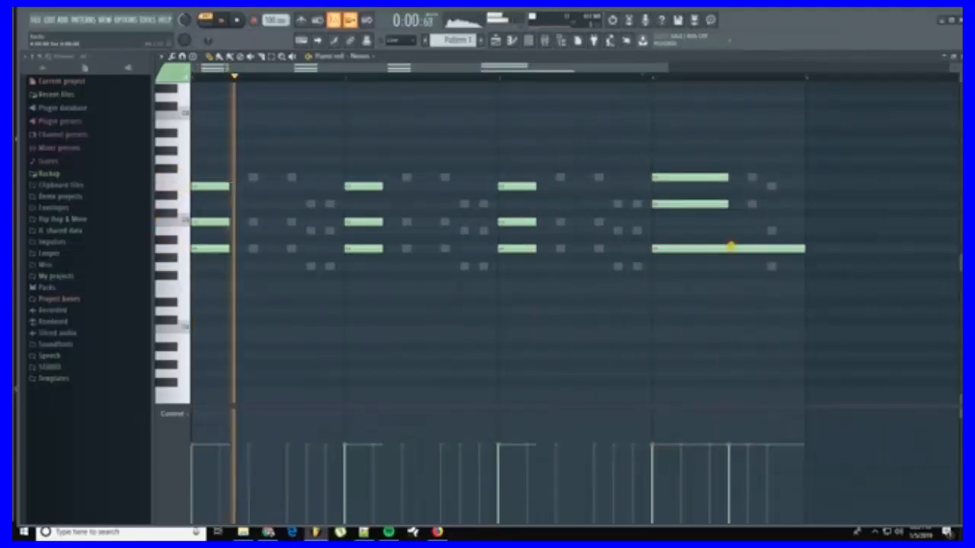
pyautogui.click(730, 204)
pyautogui.click(731, 178)
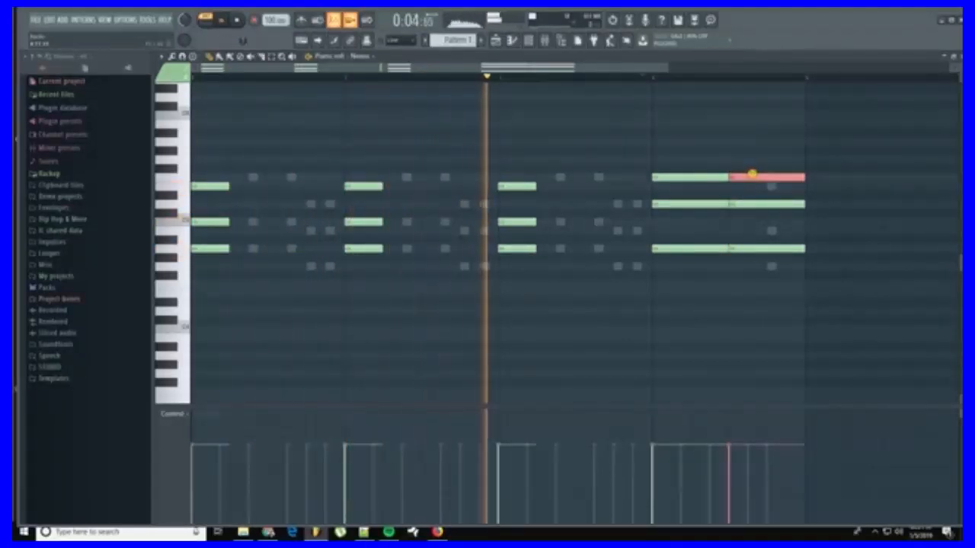
pyautogui.hotkey('ctrl', 'Down')
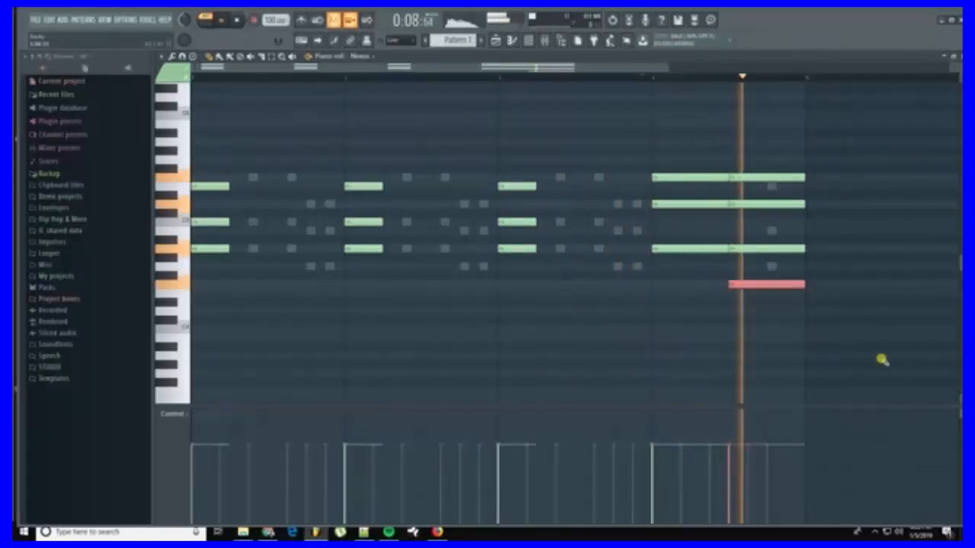
# Step: Shorten bar 4's second chord to one beat and add a closing chord on beat 4 with its lowest note doubled an octave higher
pyautogui.moveTo(787, 301); pyautogui.dragTo(768, 184)
pyautogui.click(769, 186)
pyautogui.click(769, 230)
pyautogui.click(771, 266)
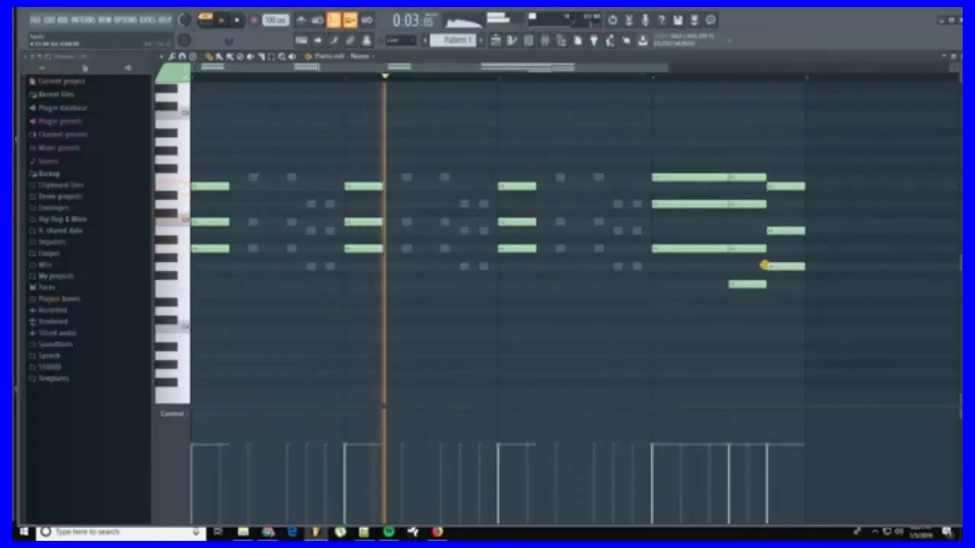
pyautogui.moveTo(790, 266); pyautogui.dragTo(820, 259)
pyautogui.hotkey('ctrl', 'Up')
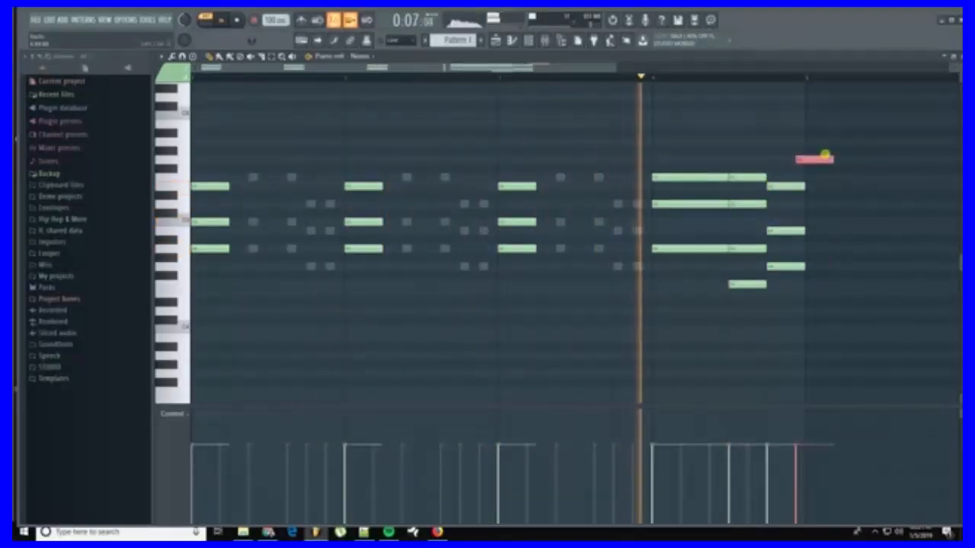
pyautogui.moveTo(818, 159); pyautogui.dragTo(791, 156)
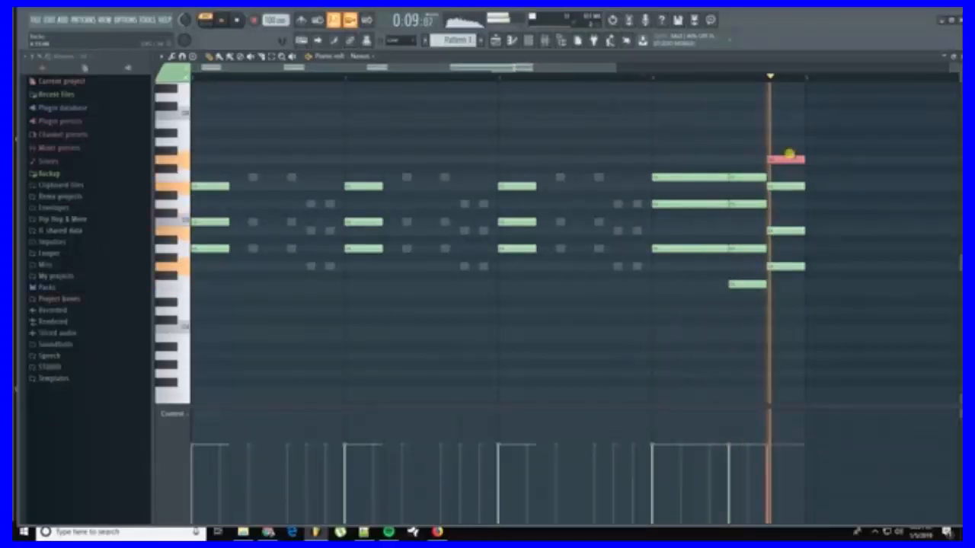
# Step: Transpose all Nexus notes up one octave
pyautogui.hotkey('ctrl', 'a')
pyautogui.hotkey('ctrl', 'Up')
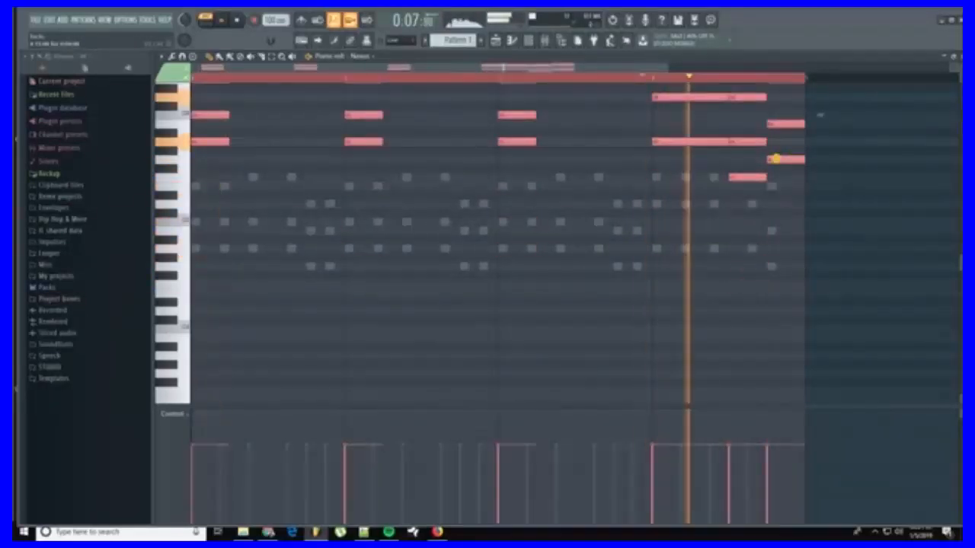
pyautogui.scroll(3, 774, 159)
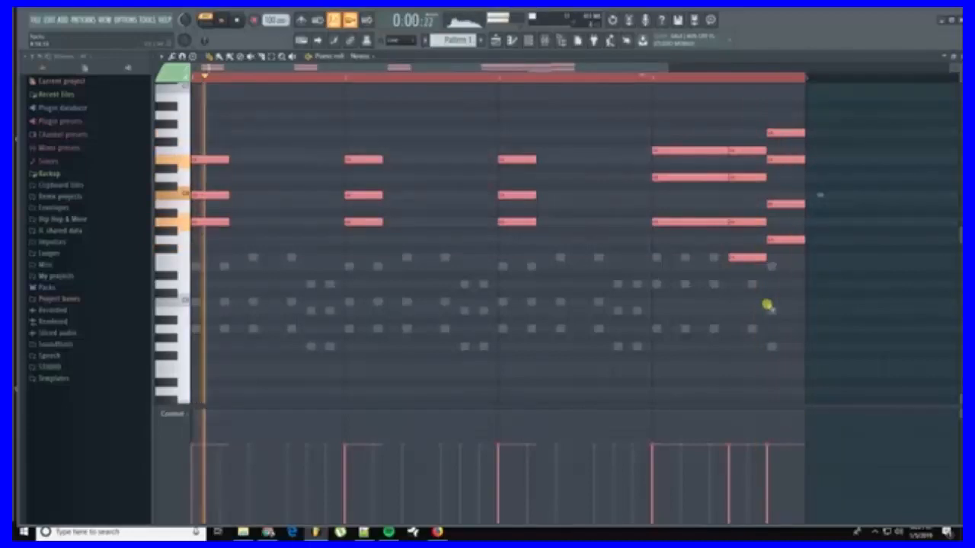
# Step: Lengthen the chords in bars 1 to 3 to half a bar and randomize the velocity levels of the Nexus notes
pyautogui.moveTo(203, 252); pyautogui.dragTo(571, 76)
pyautogui.moveTo(536, 220); pyautogui.dragTo(574, 233)
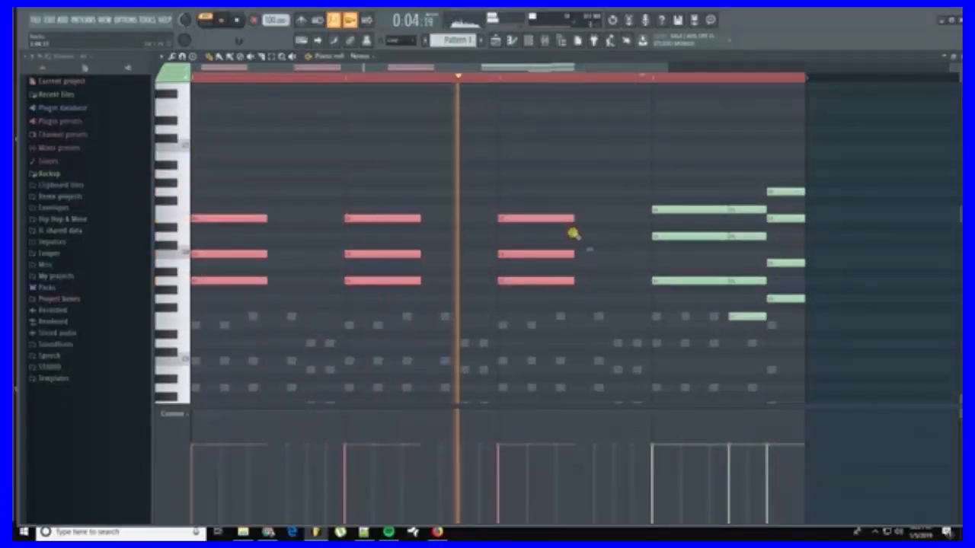
pyautogui.click(583, 185)
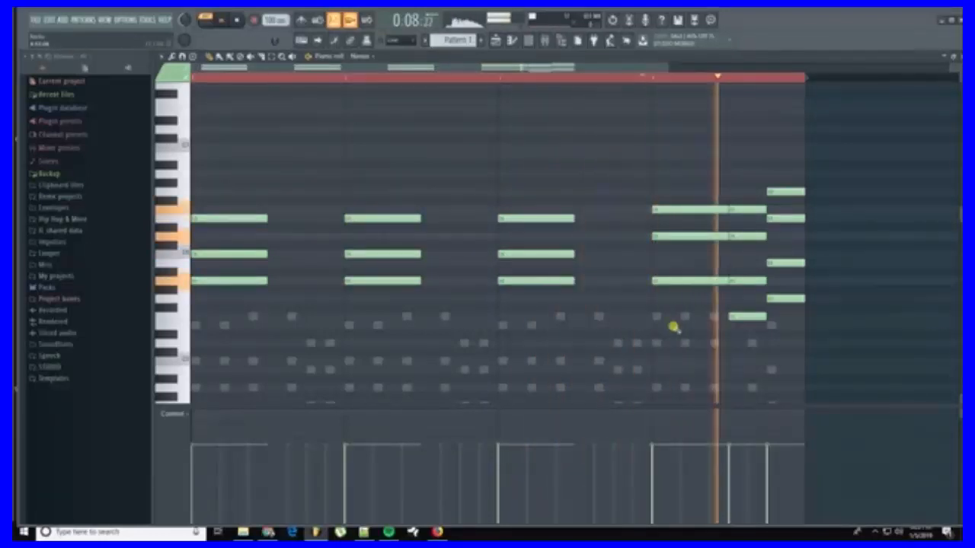
pyautogui.hotkey('alt', 'r')
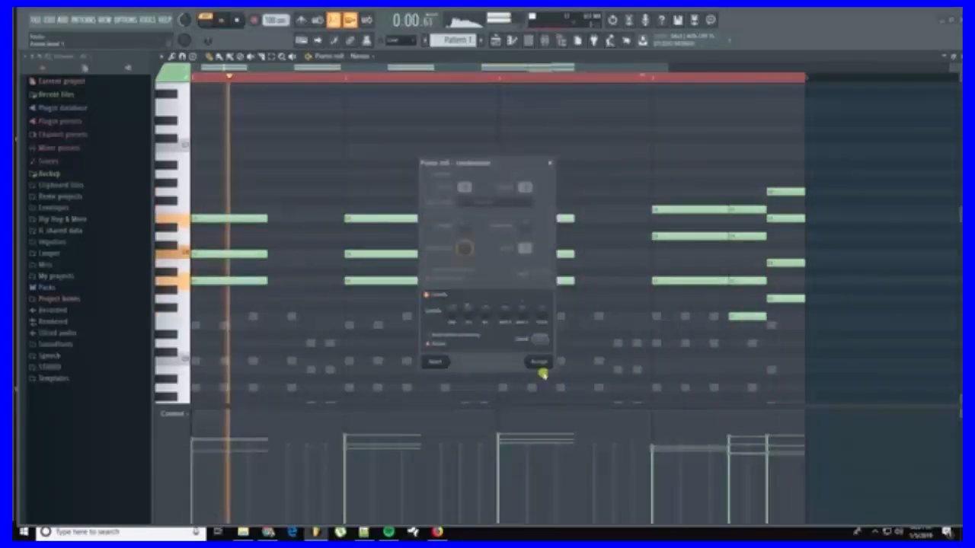
pyautogui.click(537, 361)
# Step: Add a Purity instrument as a third channel in the channel rack
pyautogui.press('F6')
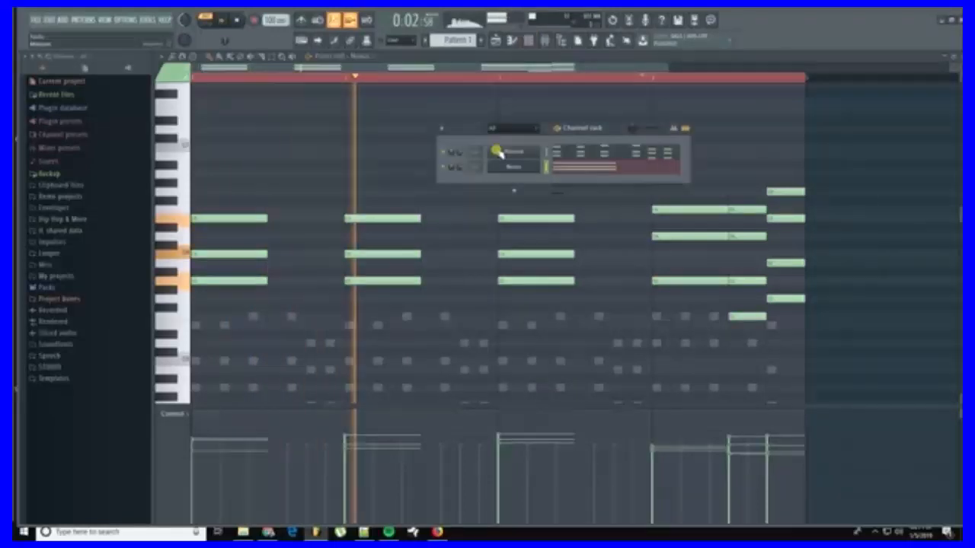
pyautogui.click(62, 21)
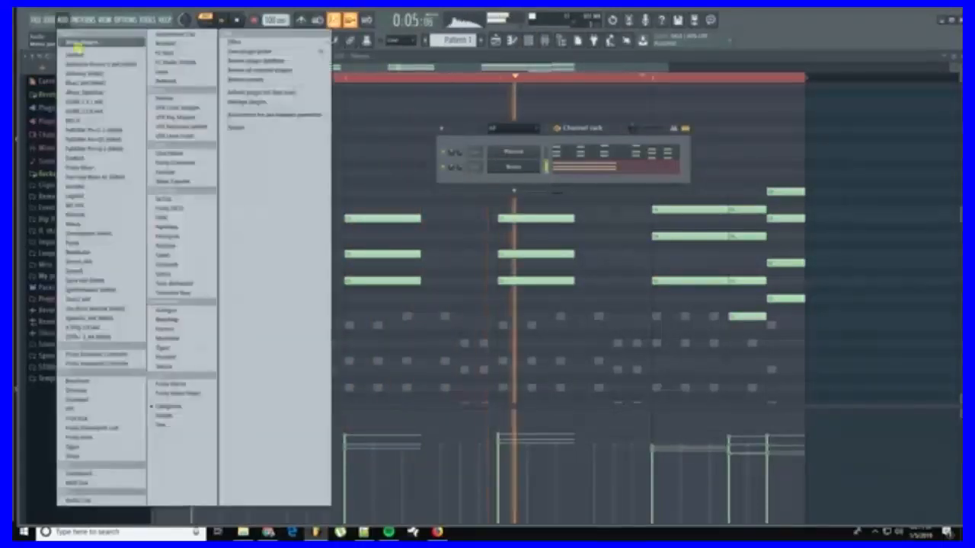
pyautogui.click(95, 242)
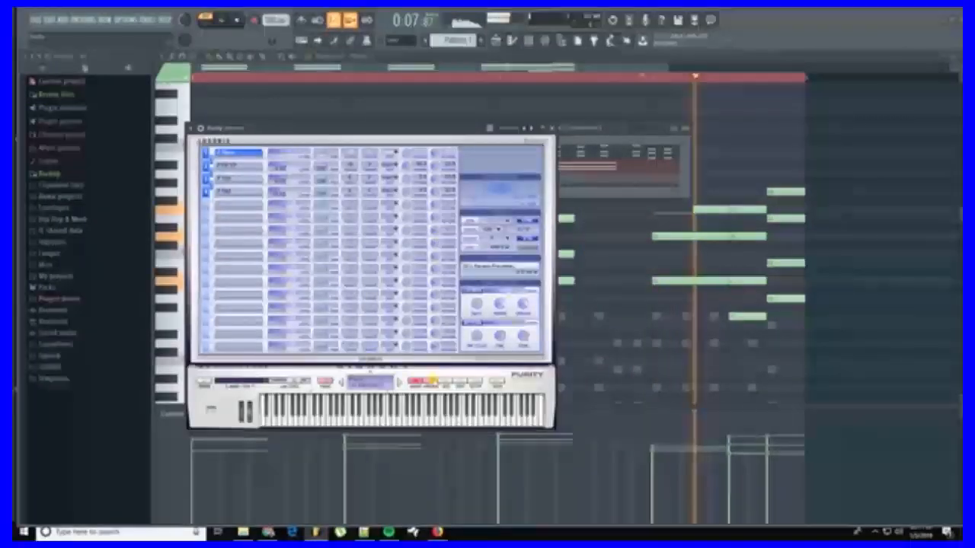
# Step: Switch Purity to its Bass Synth presets and open the instrument's piano roll
pyautogui.click(512, 263)
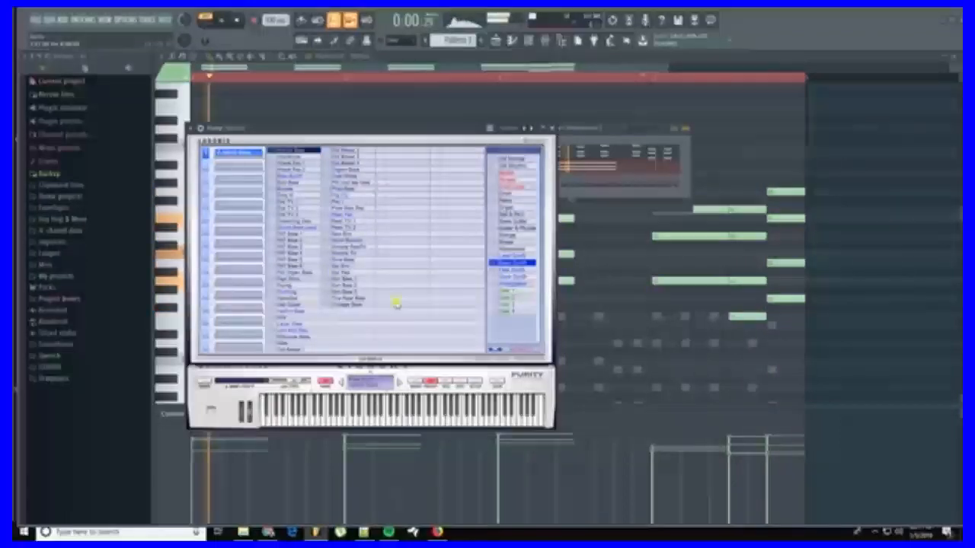
pyautogui.click(201, 129)
pyautogui.click(191, 128)
pyautogui.click(204, 140)
pyautogui.scroll(-1, 229, 288)
# Step: Draw a bass line across bar 1: A and F for one and a half beats each, and G for one beat
pyautogui.click(192, 280)
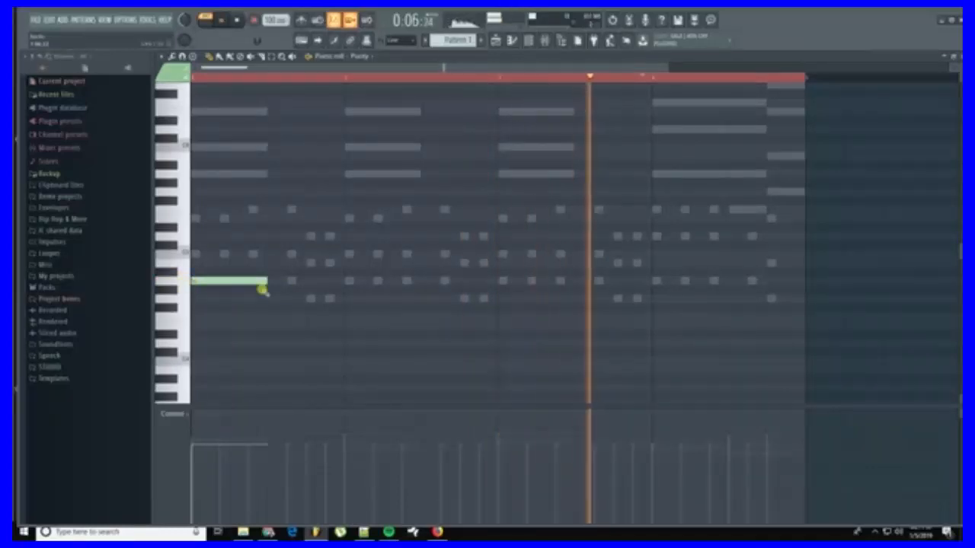
pyautogui.moveTo(273, 284); pyautogui.dragTo(252, 281)
pyautogui.click(253, 210)
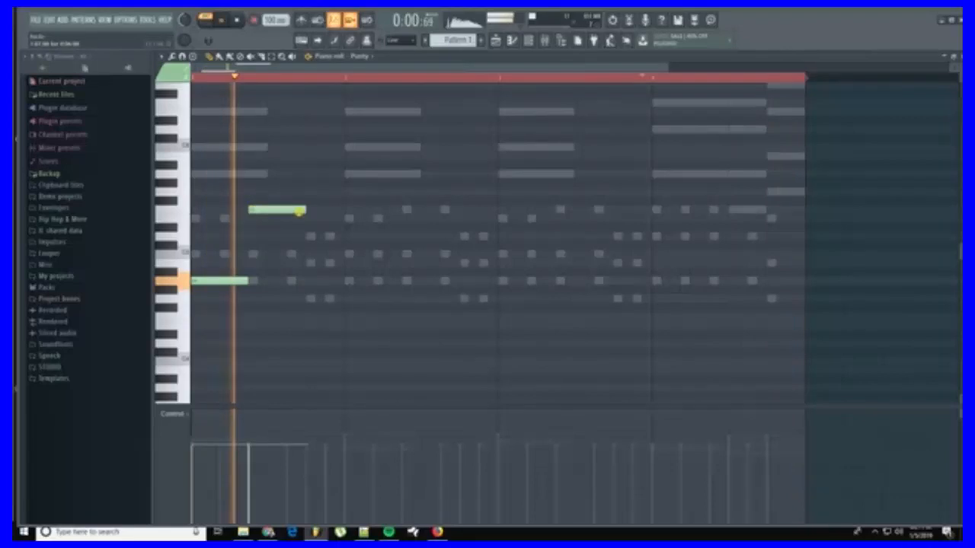
pyautogui.click(309, 299)
pyautogui.moveTo(358, 299); pyautogui.dragTo(191, 145)
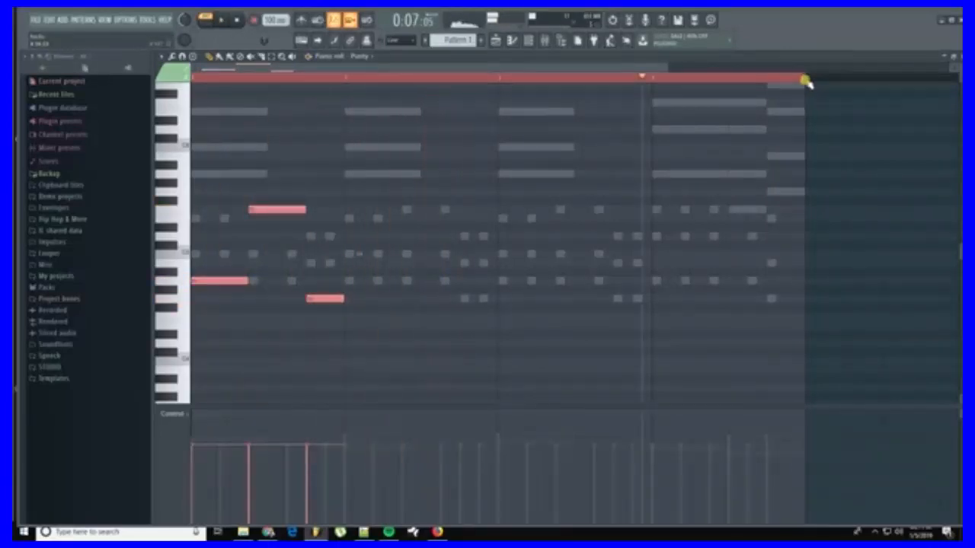
# Step: Duplicate bar 1's bass line into bars 2 and 3
pyautogui.moveTo(805, 80); pyautogui.dragTo(15, 161)
pyautogui.moveTo(344, 80); pyautogui.dragTo(107, 91)
pyautogui.hotkey('ctrl', 'b')
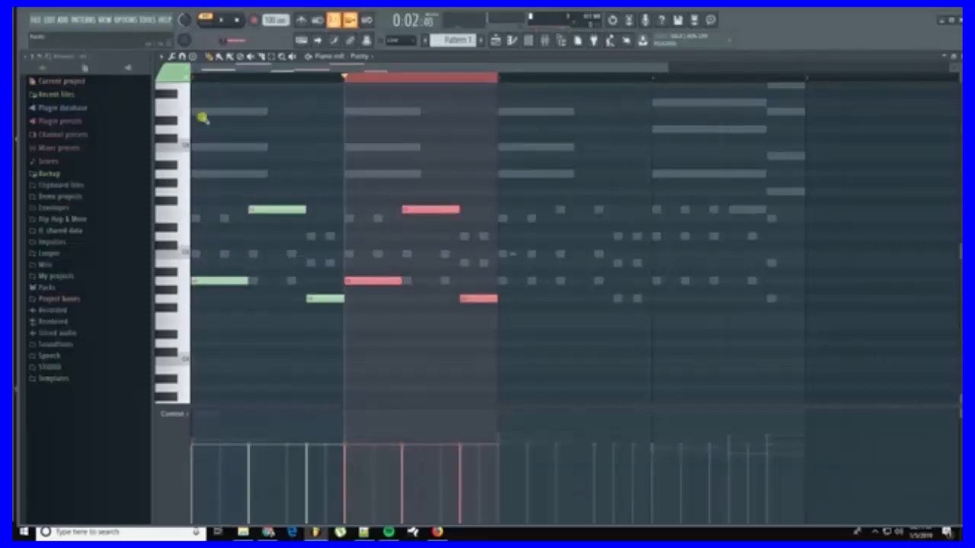
pyautogui.hotkey('ctrl', 'b')
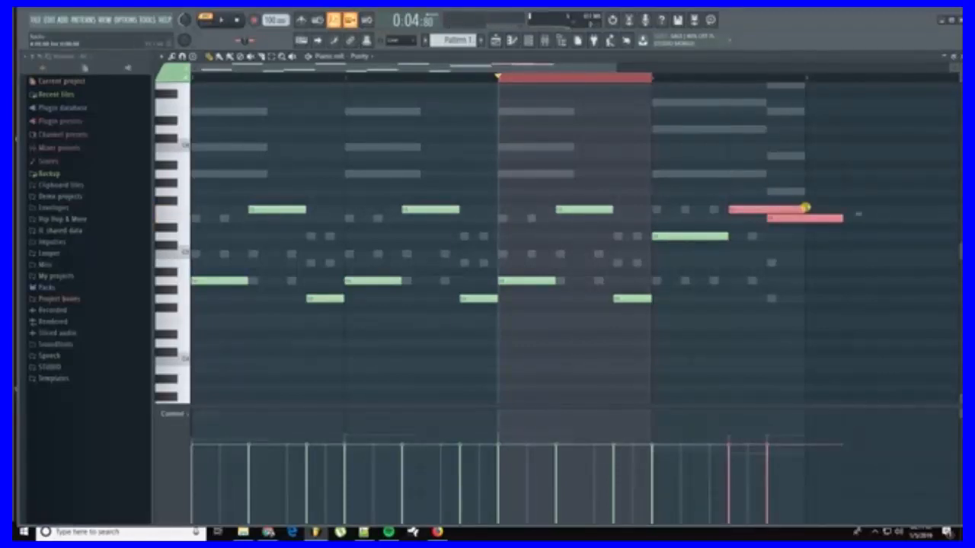
# Step: Finish bar 4's D, F, E bass notes within the bar and lower them and the other F notes one octave
pyautogui.moveTo(783, 242); pyautogui.dragTo(683, 167)
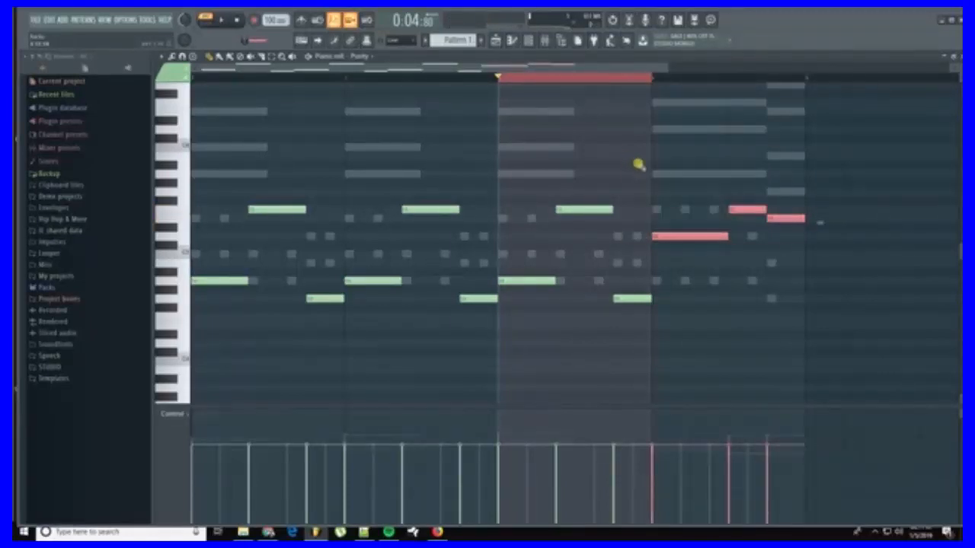
pyautogui.moveTo(618, 186); pyautogui.dragTo(280, 256)
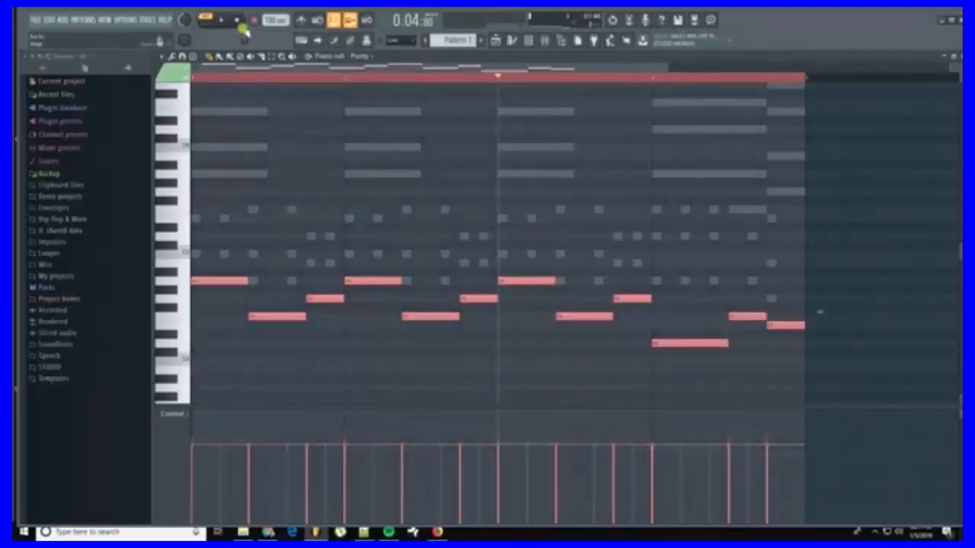
pyautogui.moveTo(806, 80); pyautogui.dragTo(15, 194)
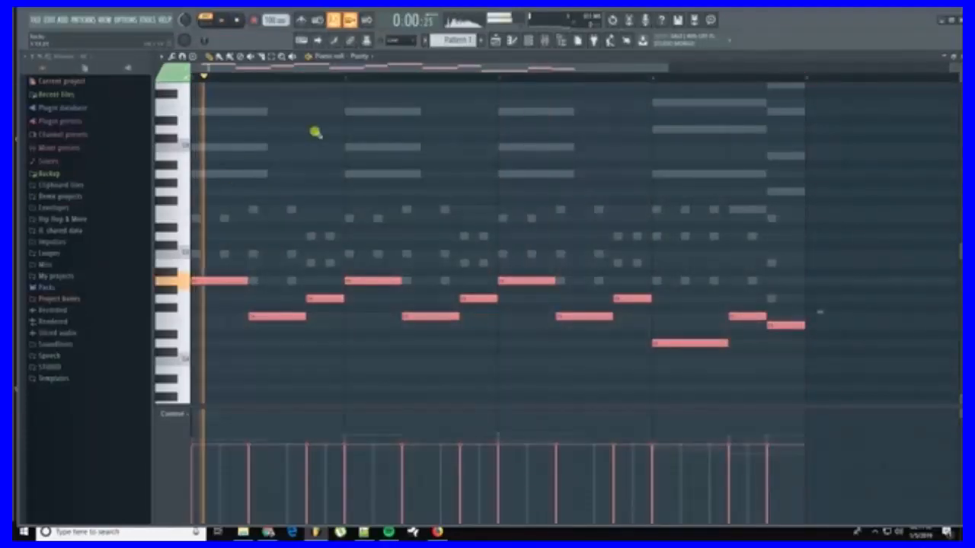
pyautogui.keyDown('ctrl'); pyautogui.click(408, 148); pyautogui.keyUp('ctrl')
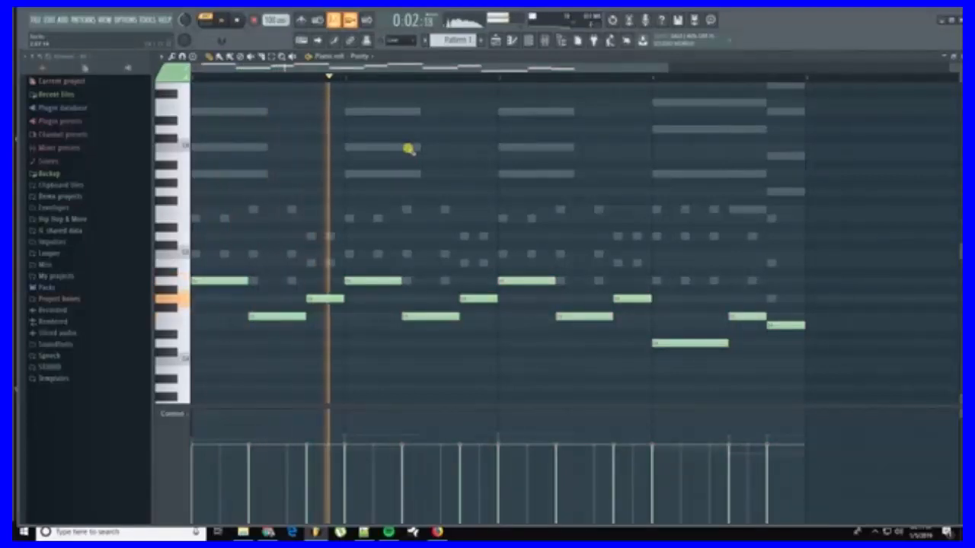
# Step: Raise the bass notes' velocities to a nearly even level and adjust the main volume with the channel rack open
pyautogui.moveTo(219, 441)
pyautogui.mouseDown()
pyautogui.moveTo(218, 433)
pyautogui.moveTo(769, 434)
pyautogui.moveTo(667, 438)
pyautogui.mouseUp()
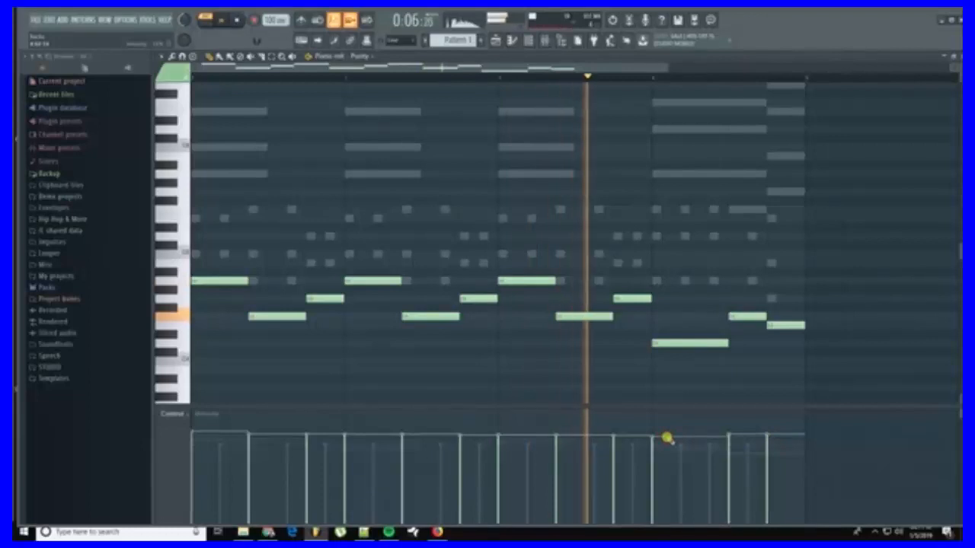
pyautogui.click(499, 39)
pyautogui.click(530, 40)
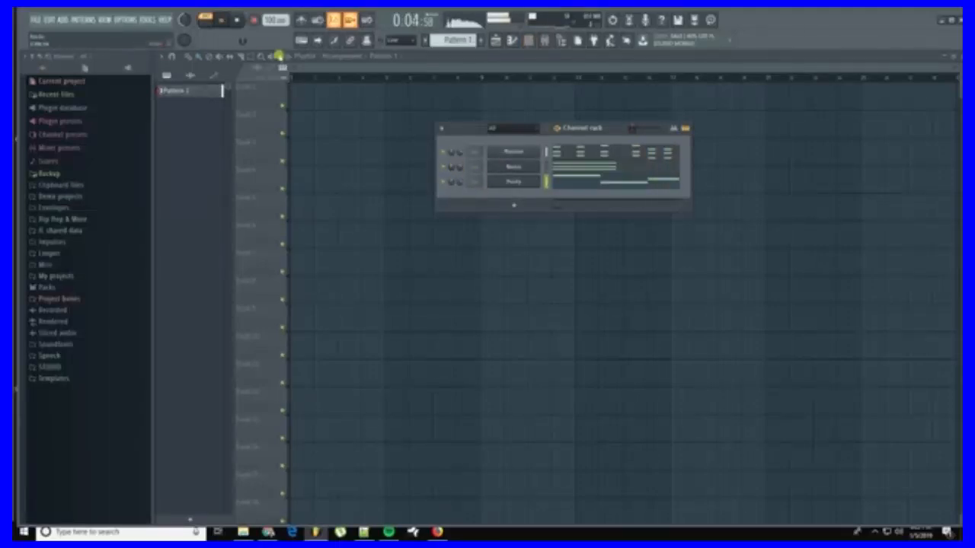
pyautogui.click(183, 20)
pyautogui.click(184, 22)
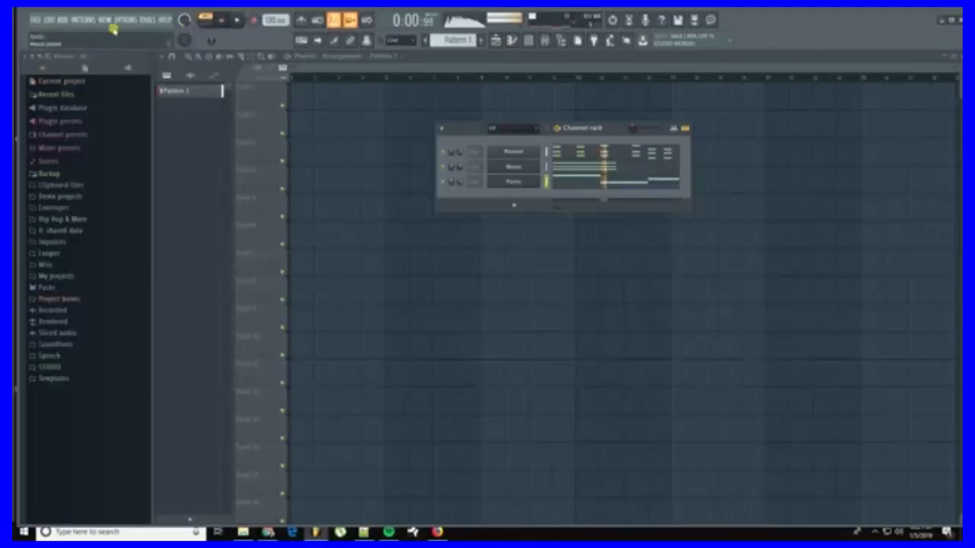
# Step: Clone the Purity channel and switch the copy to the Drum presets
pyautogui.rightClick(521, 184)
pyautogui.click(557, 267)
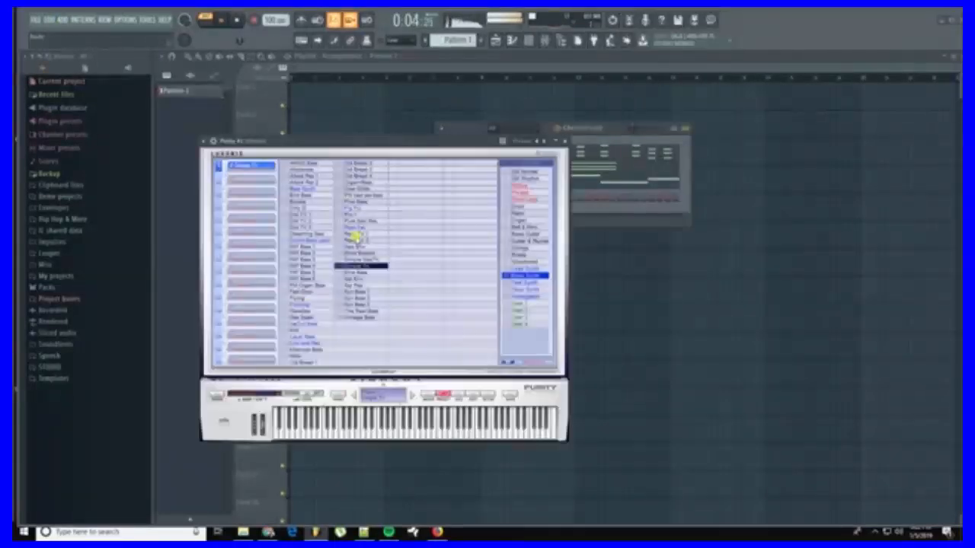
pyautogui.click(525, 207)
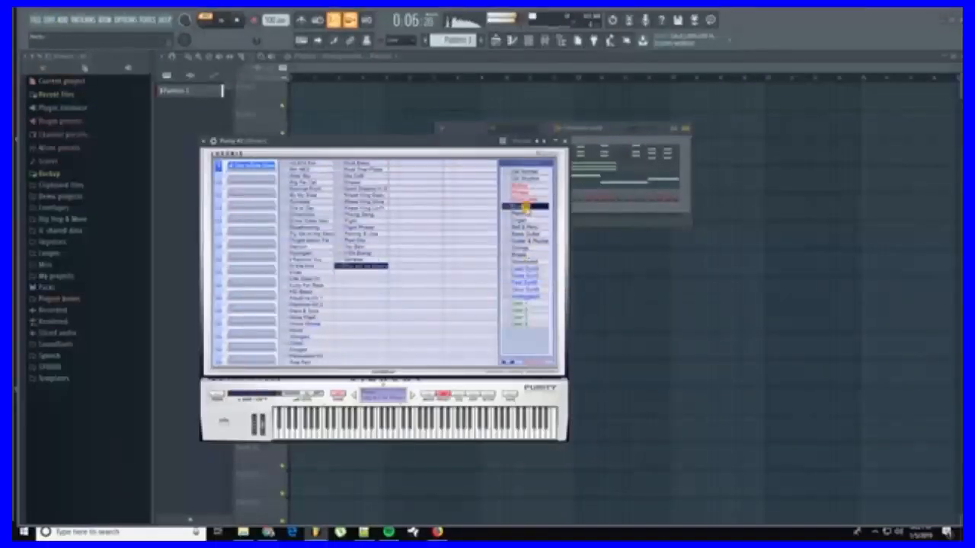
# Step: Draw five short drum hits on one low C pitch across bar 1 in Purity #2's piano roll
pyautogui.click(202, 142)
pyautogui.click(220, 157)
pyautogui.scroll(-6, 247, 221)
pyautogui.click(193, 185)
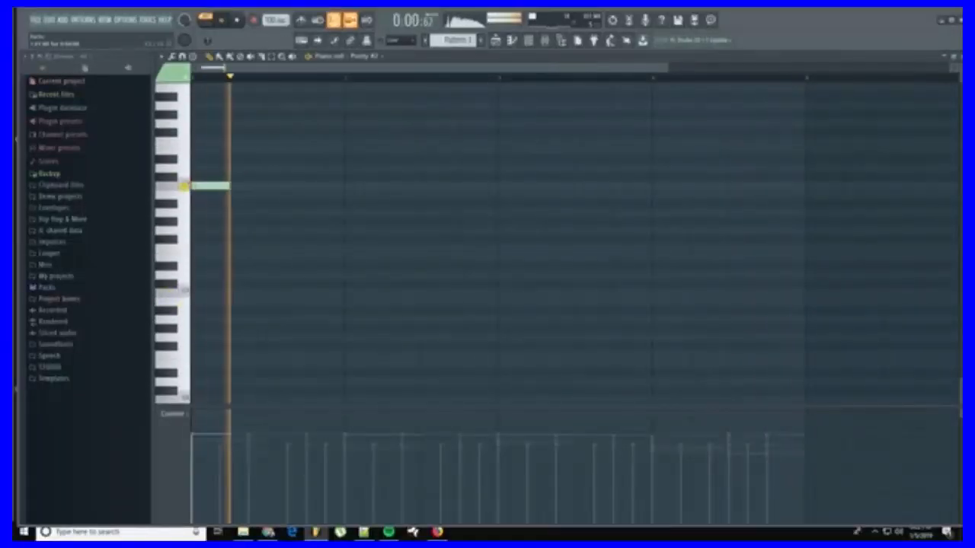
pyautogui.moveTo(229, 186); pyautogui.dragTo(200, 186)
pyautogui.click(224, 186)
pyautogui.click(251, 186)
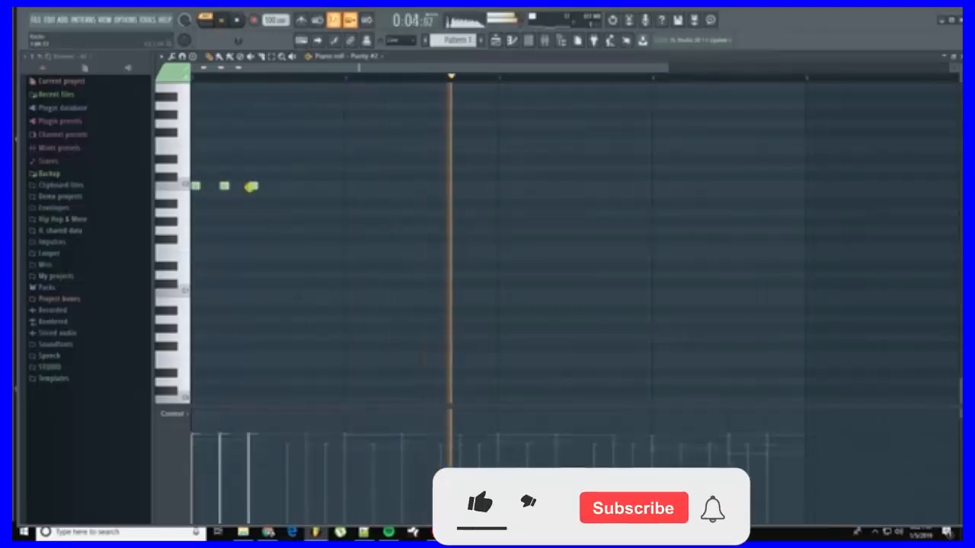
pyautogui.click(291, 185)
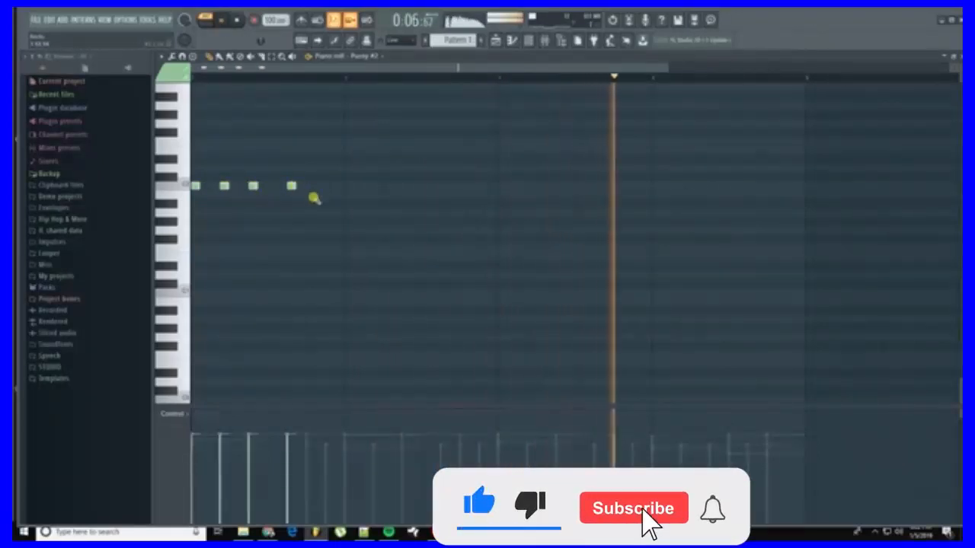
pyautogui.click(329, 186)
# Step: Repeat bar 1's drum hits through bar 4 at full velocity, ending with a half-beat note one semitone higher
pyautogui.hotkey('ctrl', 'a')
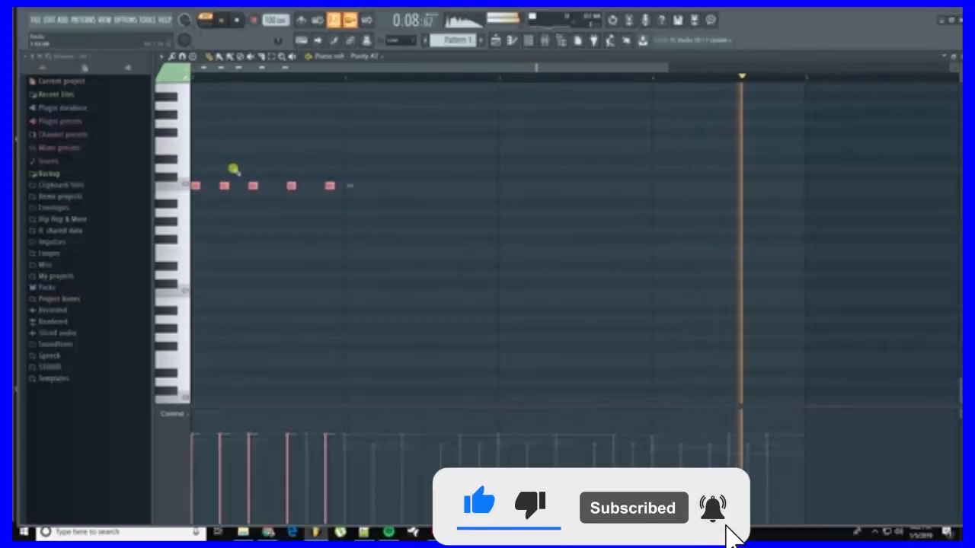
pyautogui.hotkey('ctrl', 'b')
pyautogui.moveTo(347, 190); pyautogui.dragTo(658, 188)
pyautogui.keyDown('ctrl'); pyautogui.click(733, 227); pyautogui.keyUp('ctrl')
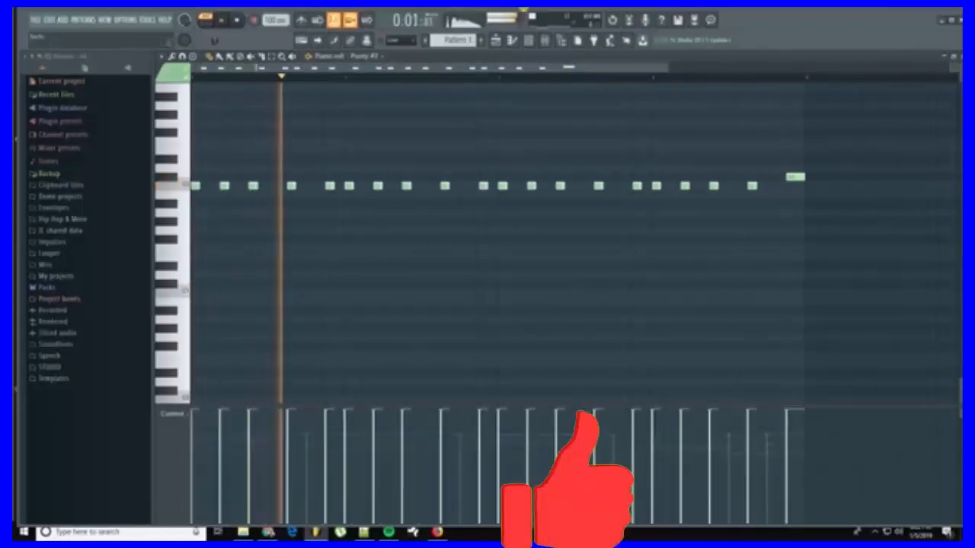
# Step: Clone the Purity #2 channel and switch the new Purity #3 to the Lead Synth presets
pyautogui.click(499, 40)
pyautogui.click(530, 40)
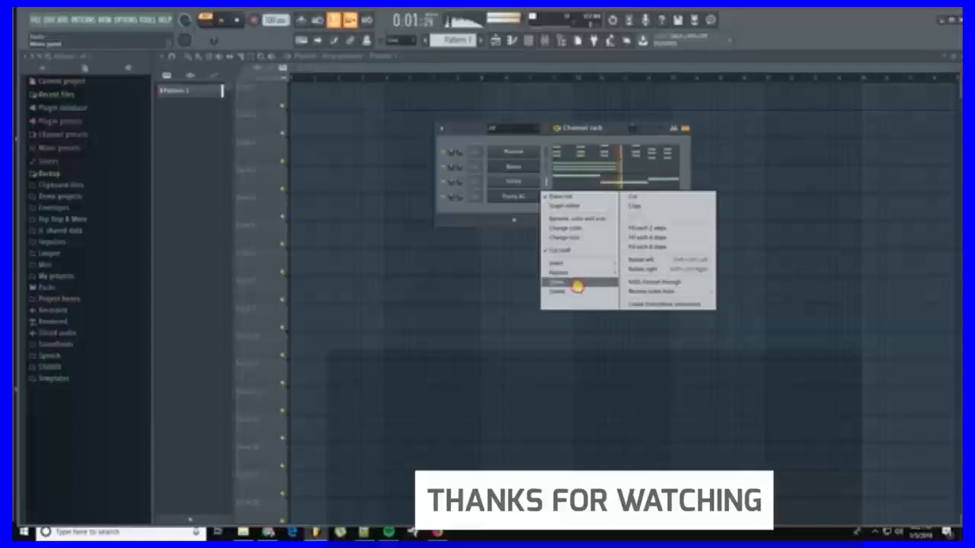
pyautogui.click(578, 286)
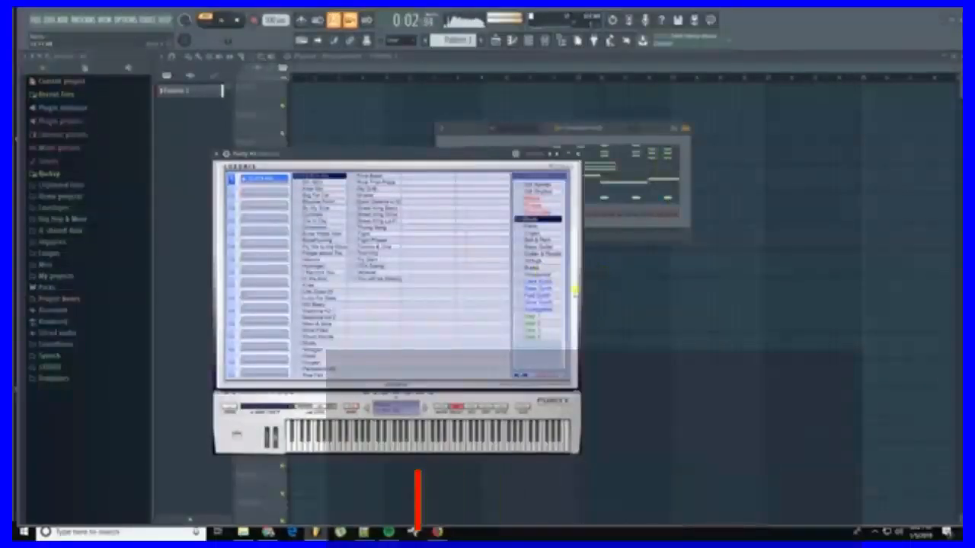
pyautogui.click(534, 283)
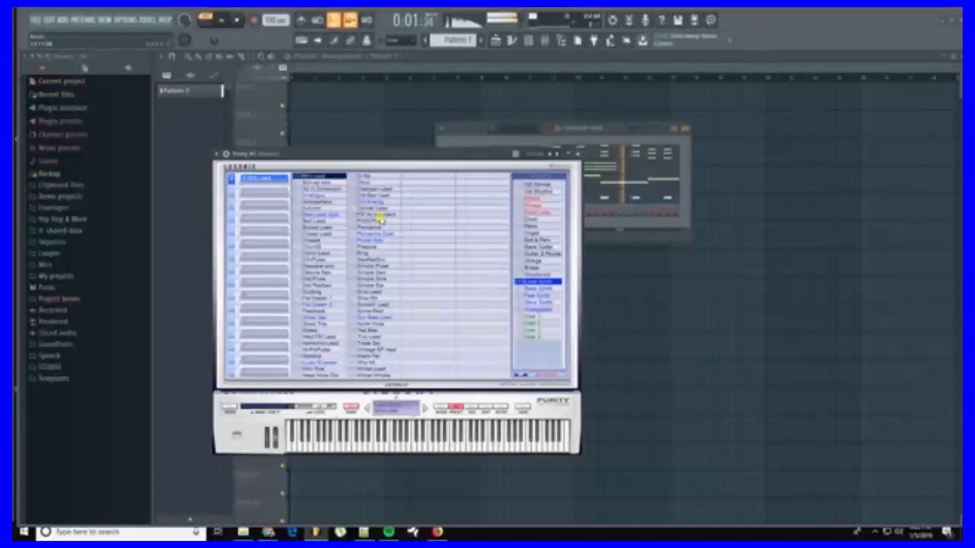
# Step: Record a played lead melody over the four bars in Purity #3's piano roll and switch recording off
pyautogui.click(222, 154)
pyautogui.click(225, 167)
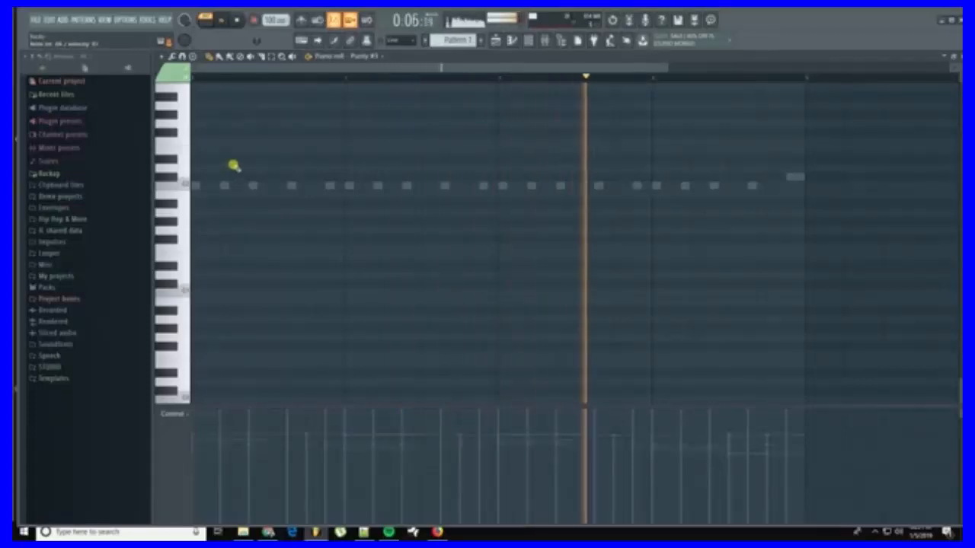
pyautogui.click(249, 20)
pyautogui.click(251, 21)
pyautogui.click(487, 335)
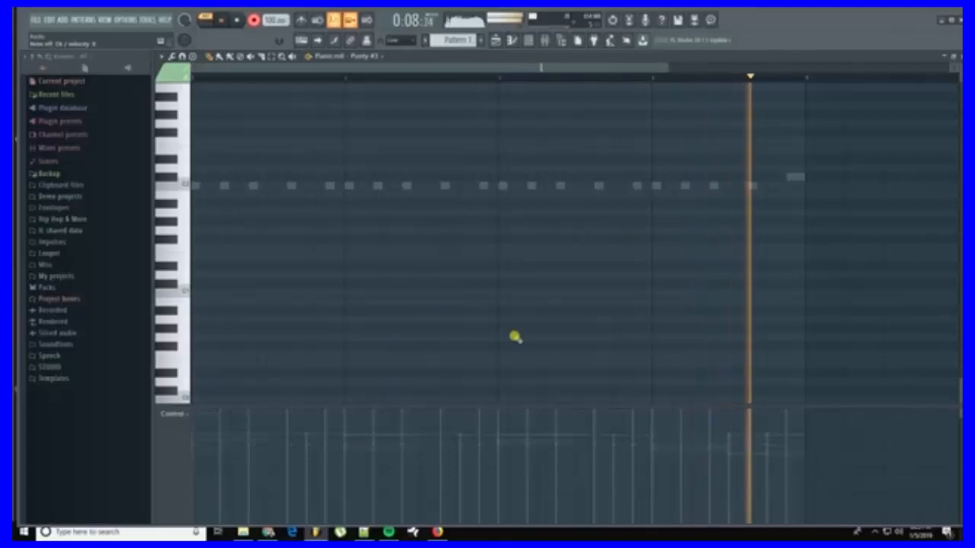
pyautogui.press('space')
pyautogui.scroll(4, 499, 221)
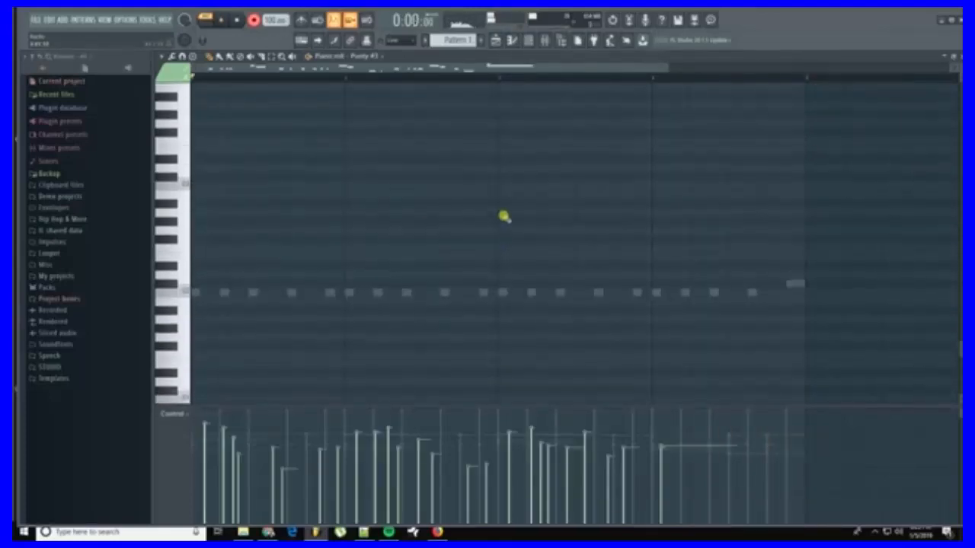
pyautogui.click(254, 21)
pyautogui.click(592, 167)
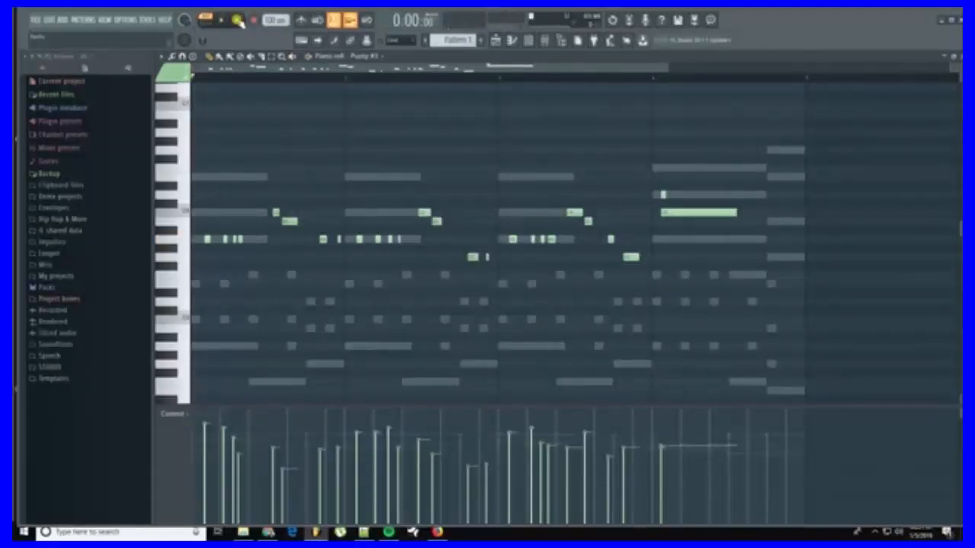
# Step: Try a quick quantize on the recorded lead melody and undo it
pyautogui.hotkey('ctrl', 'q')
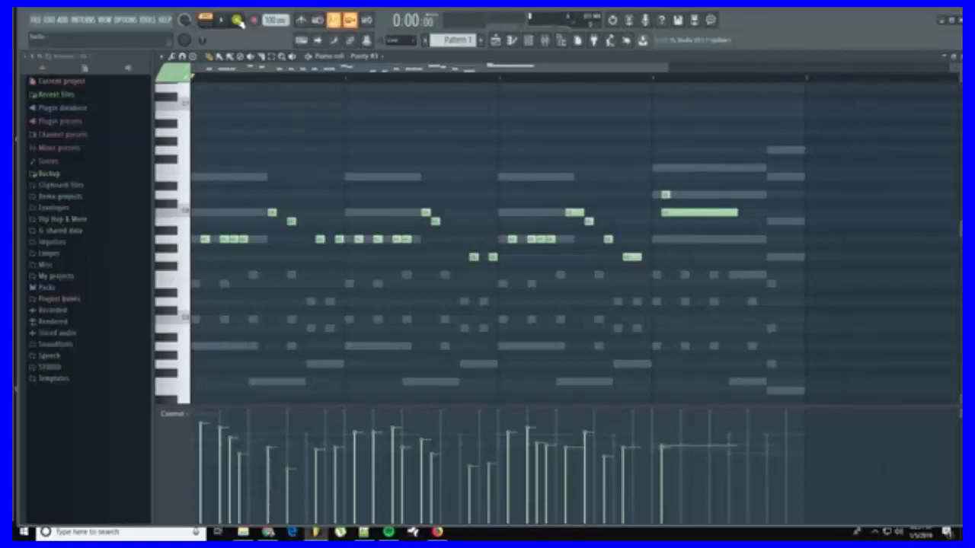
pyautogui.hotkey('ctrl', 'z')
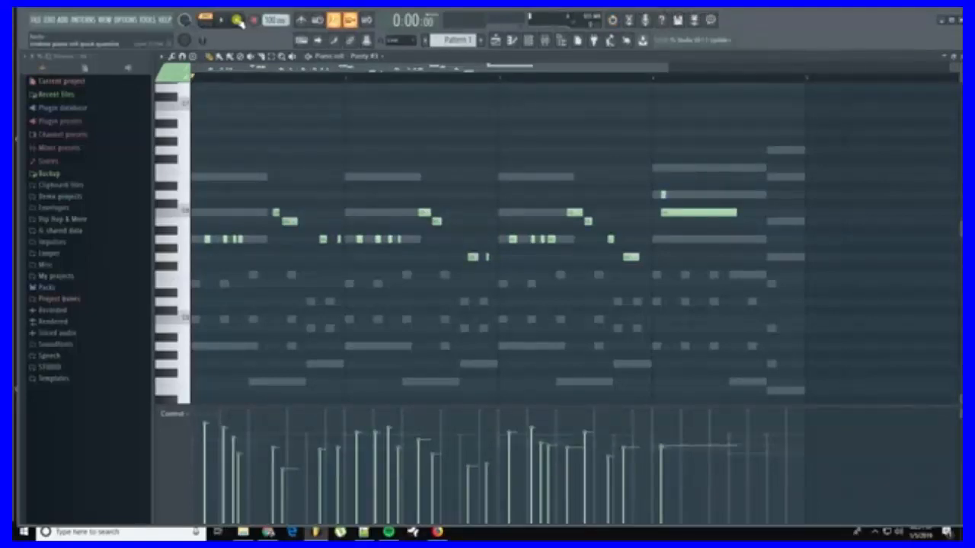
# Step: Shift the entire recorded melody earlier so that its first note starts at the beginning of bar 1
pyautogui.hotkey('ctrl', 'a')
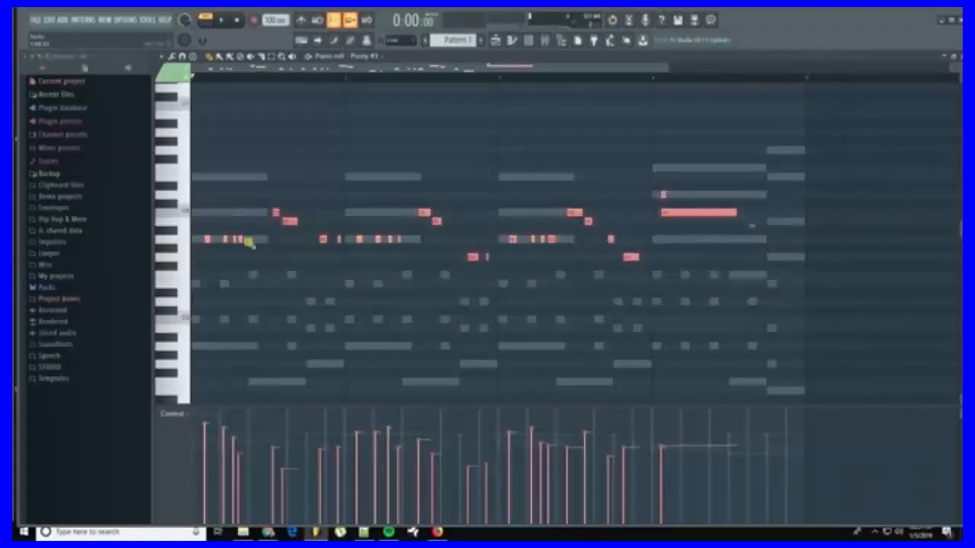
pyautogui.moveTo(205, 239); pyautogui.dragTo(174, 237)
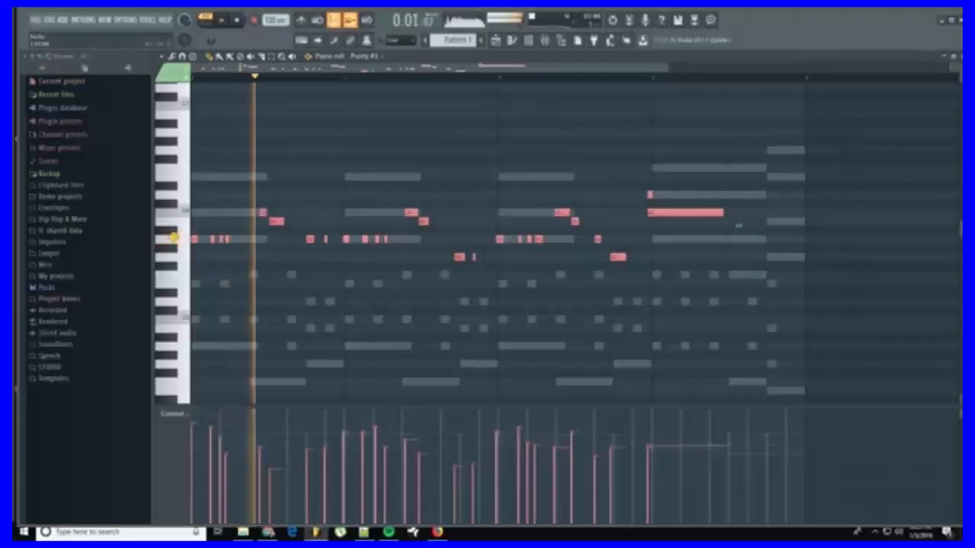
# Step: Add a short A note halfway through beat 2 of bar 1 in the lead melody and play it back
pyautogui.click(263, 242)
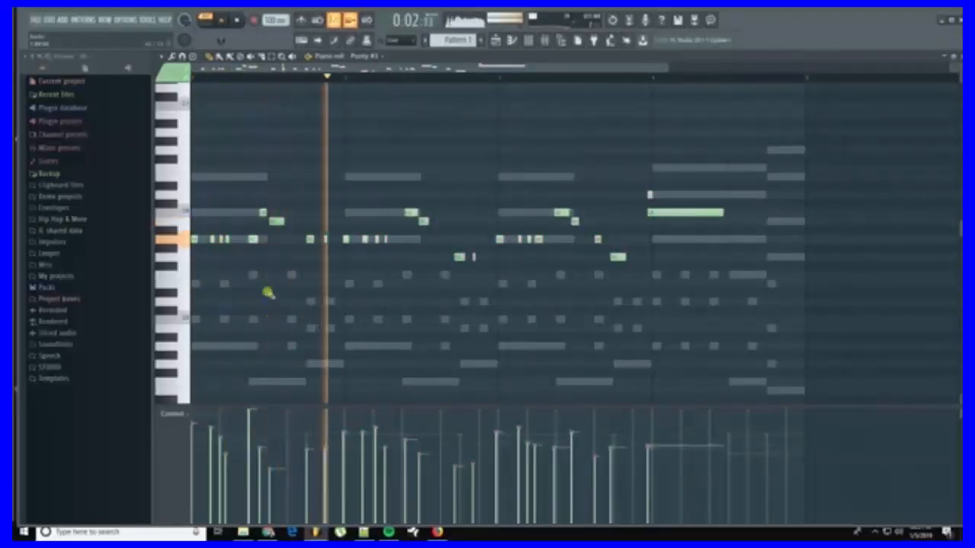
pyautogui.press('space')
pyautogui.click(248, 240)
pyautogui.press('space')
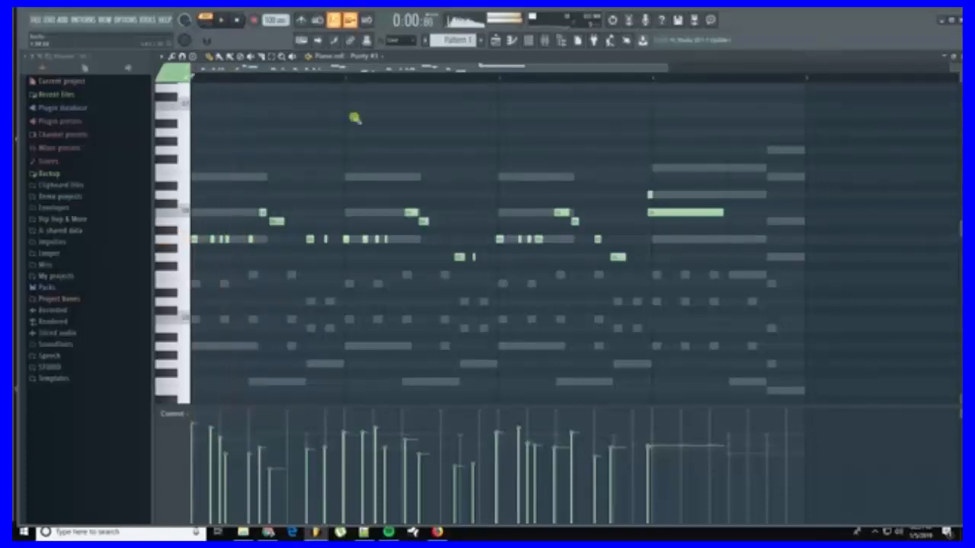
# Step: Move the fourth A note in bar 1 of the lead melody to the start of beat 2 and play it back
pyautogui.click(528, 41)
pyautogui.rightClick(445, 212)
pyautogui.click(458, 216)
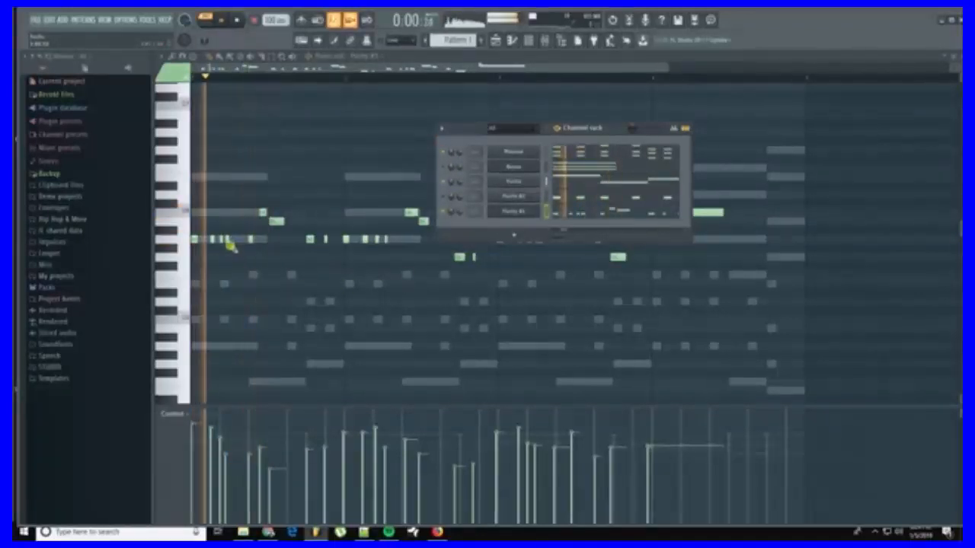
pyautogui.press('F6')
pyautogui.moveTo(672, 72); pyautogui.dragTo(145, 69)
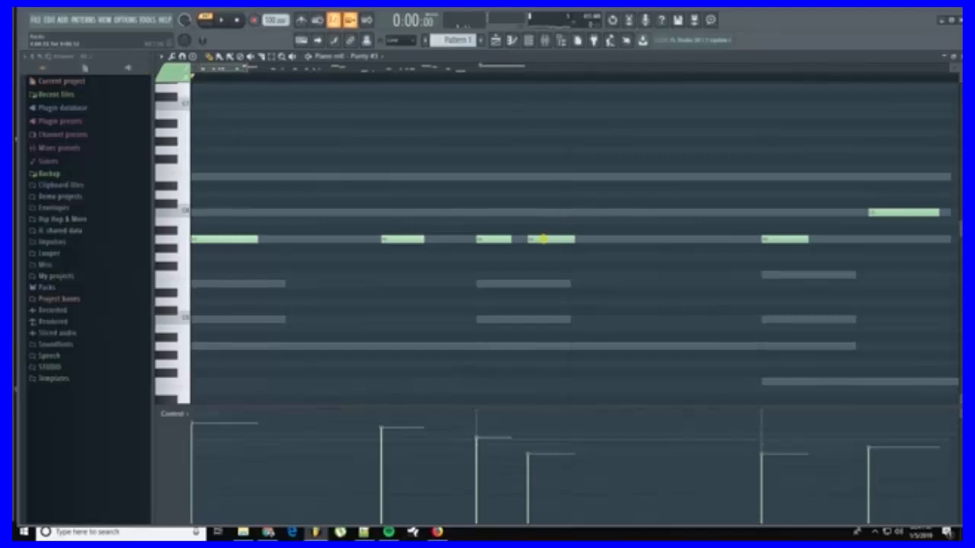
pyautogui.press('space')
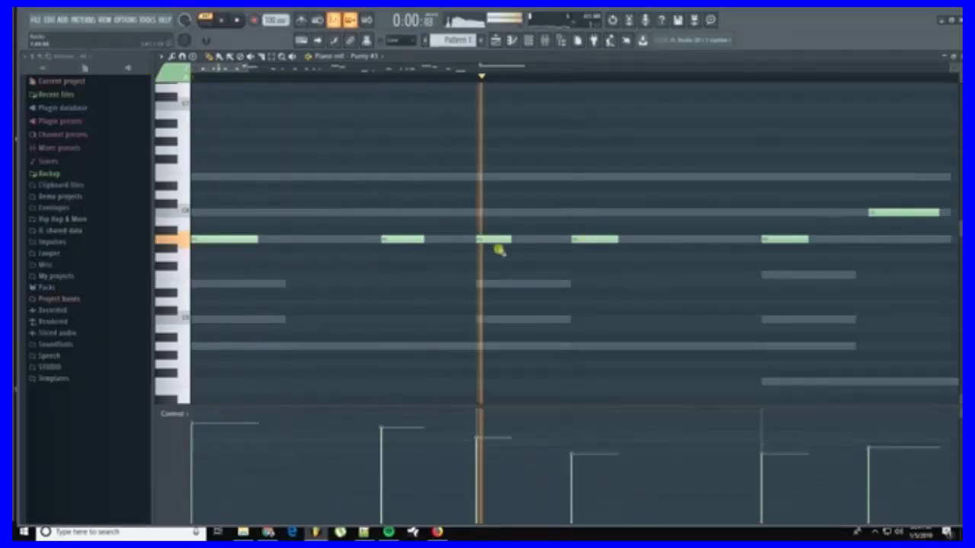
pyautogui.moveTo(246, 69); pyautogui.dragTo(296, 69)
pyautogui.press('space')
pyautogui.rightClick(562, 205)
pyautogui.press('space')
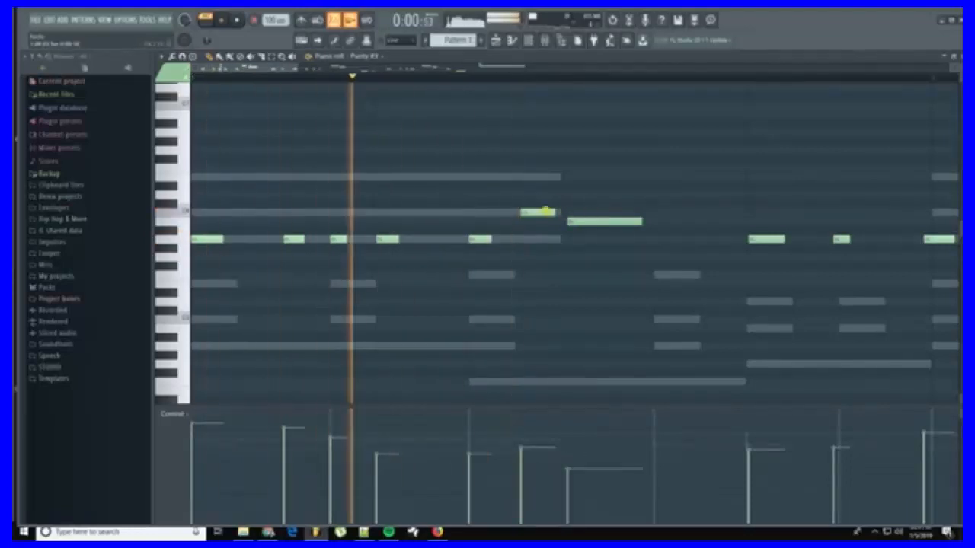
# Step: Align bar 1's C note to beat 3, shift the B note to halfway through beat 3, and stretch the C up to it
pyautogui.scroll(2, 603, 74)
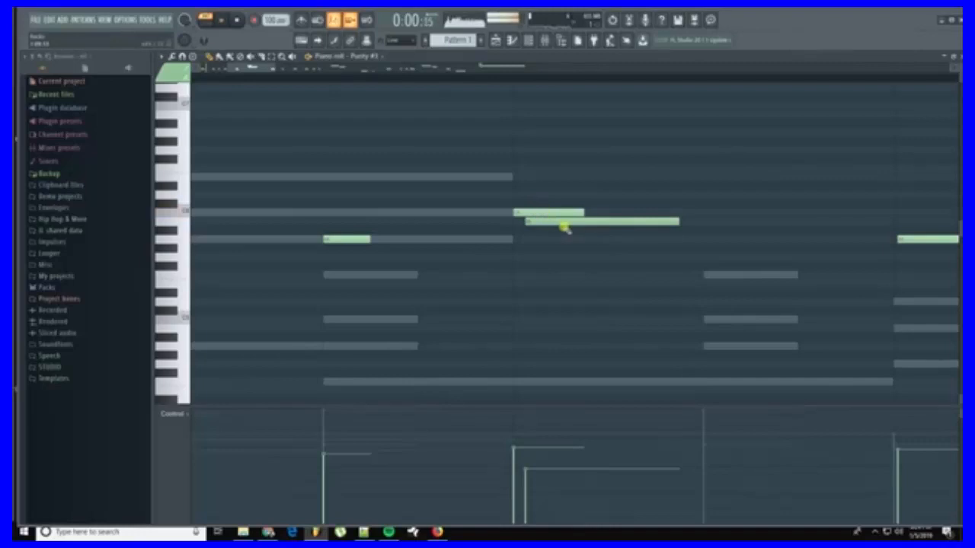
pyautogui.moveTo(603, 222); pyautogui.dragTo(654, 224)
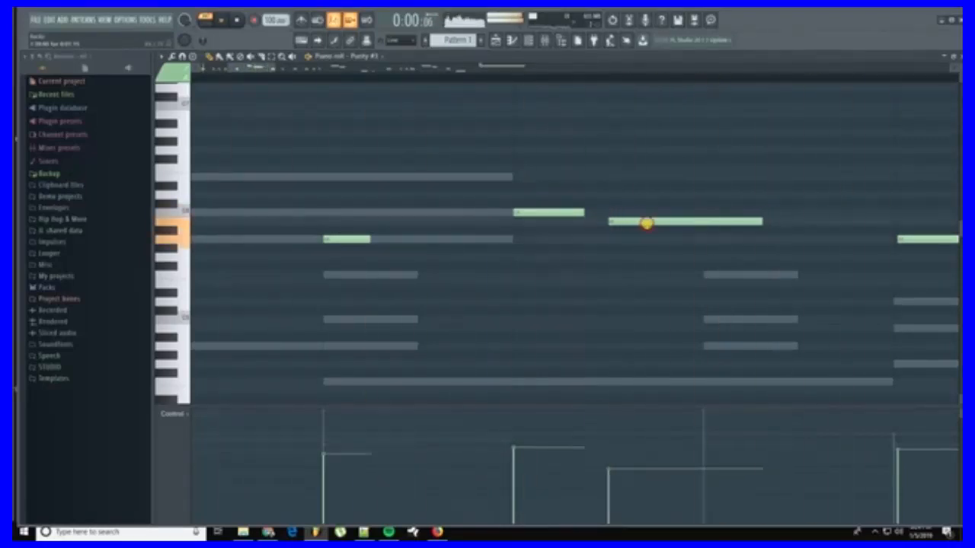
pyautogui.press('space')
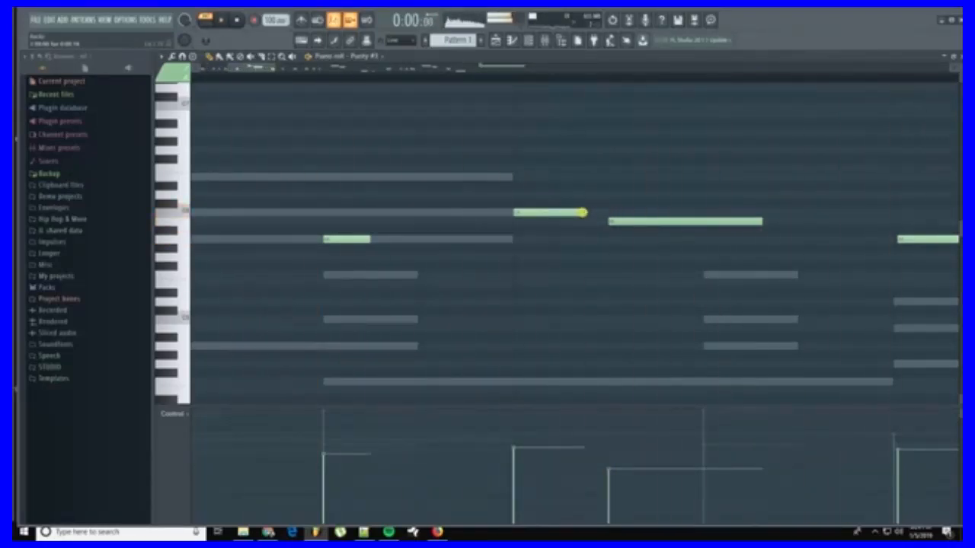
pyautogui.press('space')
pyautogui.moveTo(626, 220); pyautogui.dragTo(724, 224)
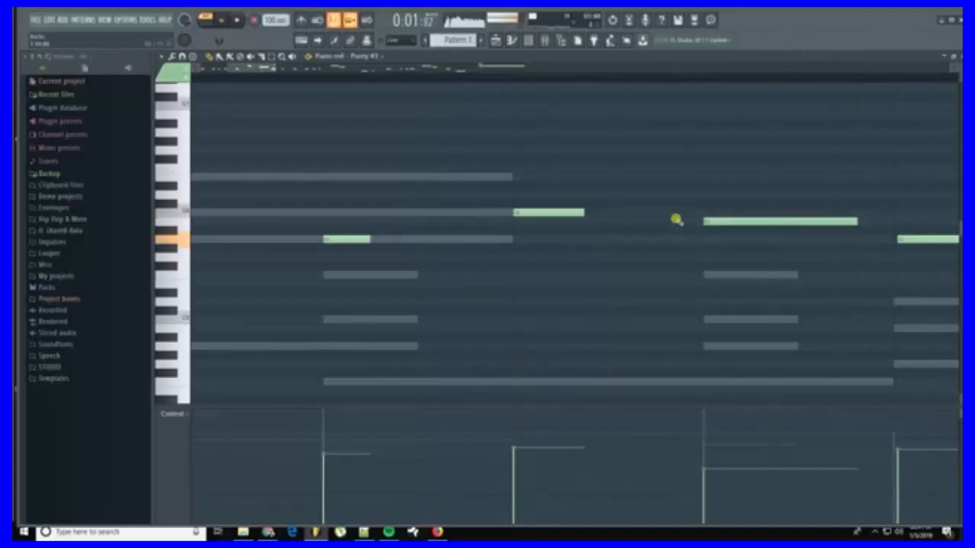
pyautogui.moveTo(617, 212); pyautogui.dragTo(711, 214)
# Step: Align the A note at beat 4 of bar 1 with the beat and play back the lead melody
pyautogui.moveTo(270, 69); pyautogui.dragTo(285, 70)
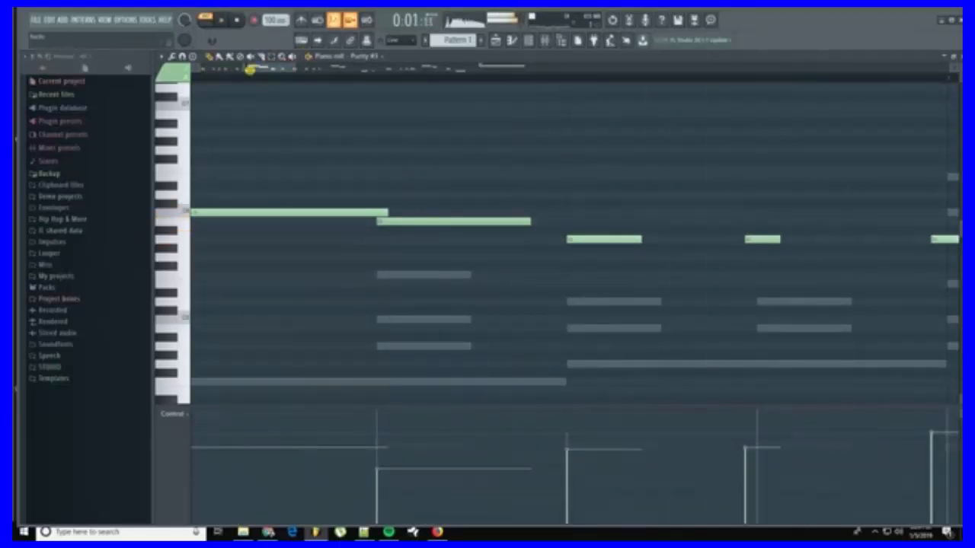
pyautogui.moveTo(250, 69); pyautogui.dragTo(198, 70)
pyautogui.moveTo(295, 68); pyautogui.dragTo(383, 71)
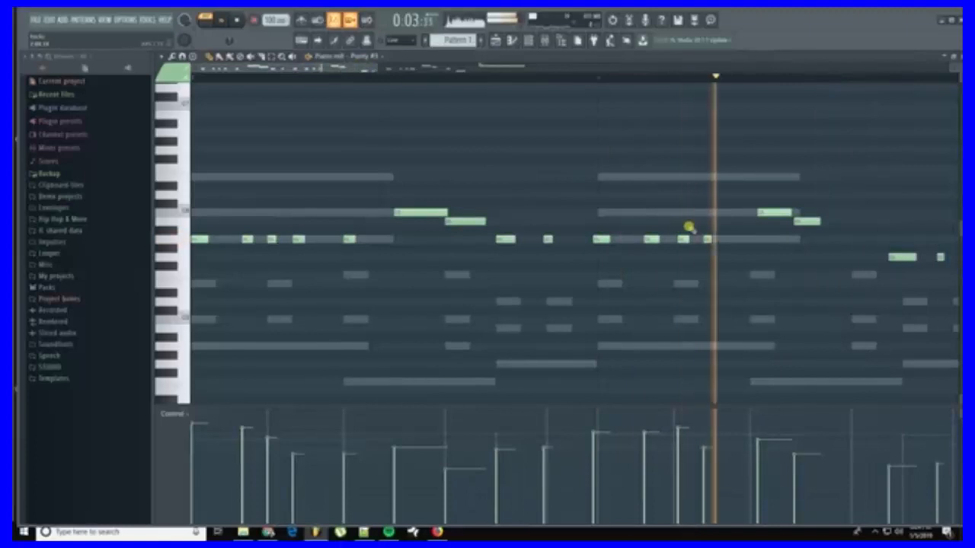
pyautogui.moveTo(377, 67); pyautogui.dragTo(496, 66)
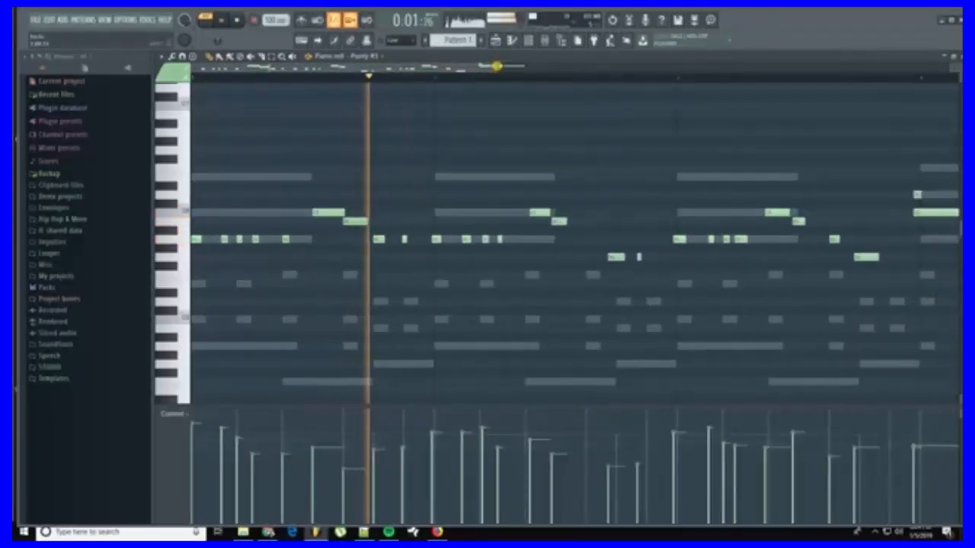
pyautogui.press('space')
pyautogui.press('space')
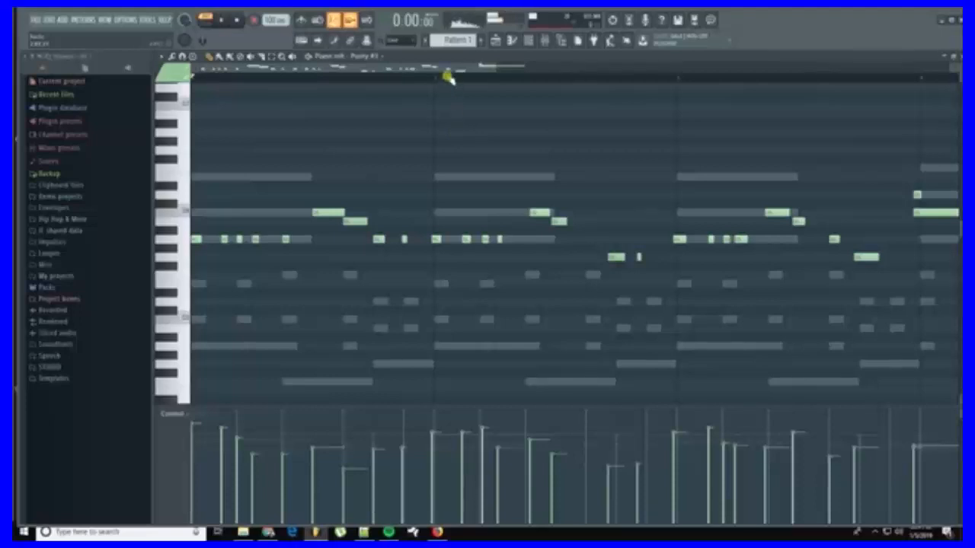
# Step: Replace the lead notes in beats 1 to 3 of bar 2 with a bar-aligned copy of bar 1's phrase
pyautogui.scroll(-1, 448, 78)
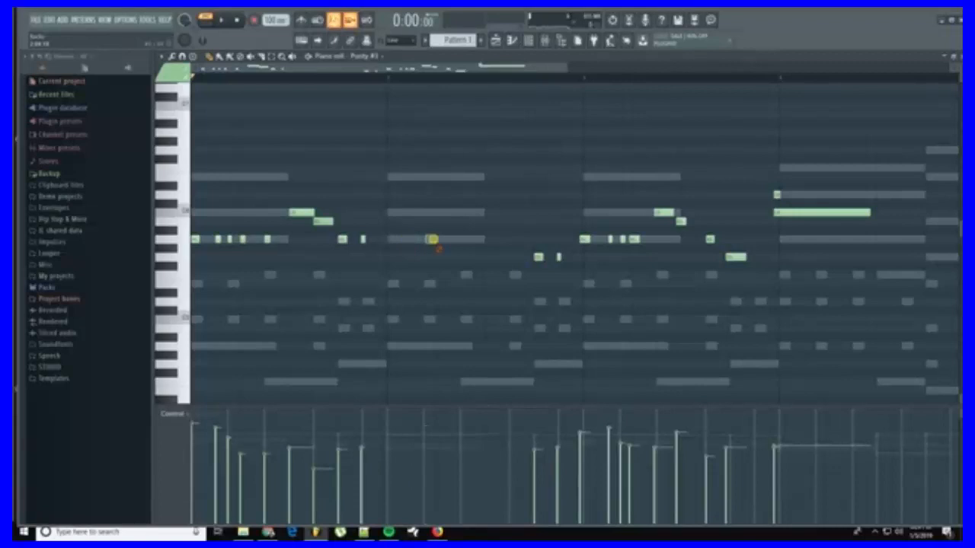
pyautogui.moveTo(324, 251); pyautogui.dragTo(130, 145)
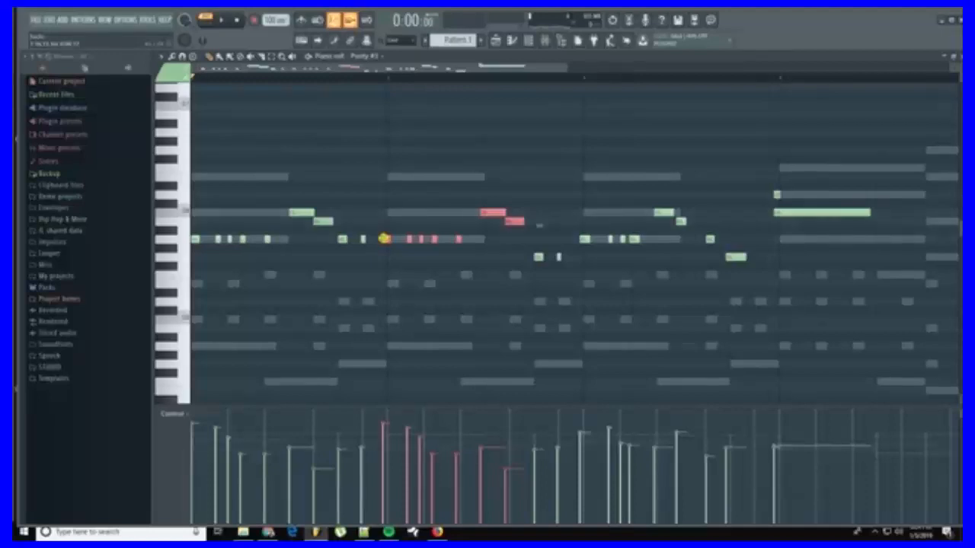
pyautogui.moveTo(325, 260); pyautogui.dragTo(141, 220)
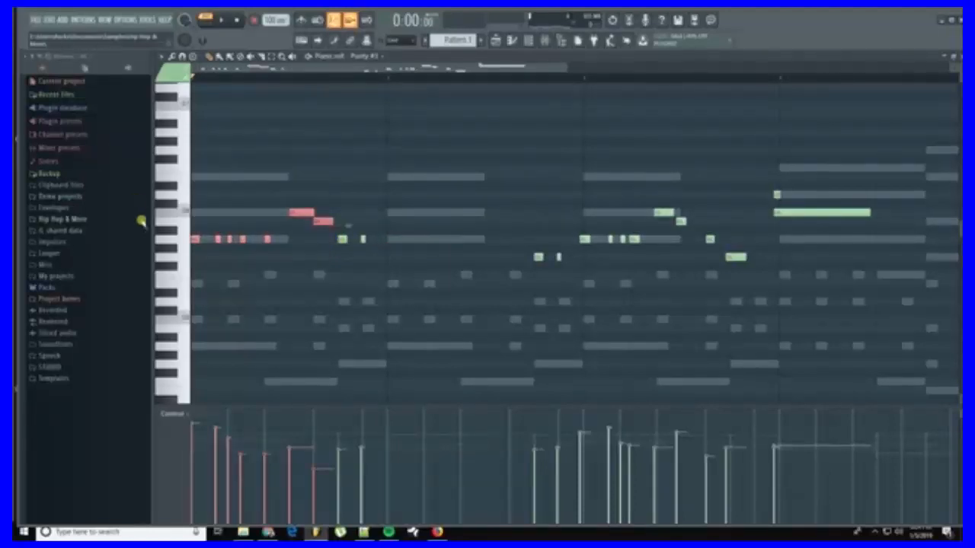
pyautogui.moveTo(216, 238); pyautogui.dragTo(410, 237)
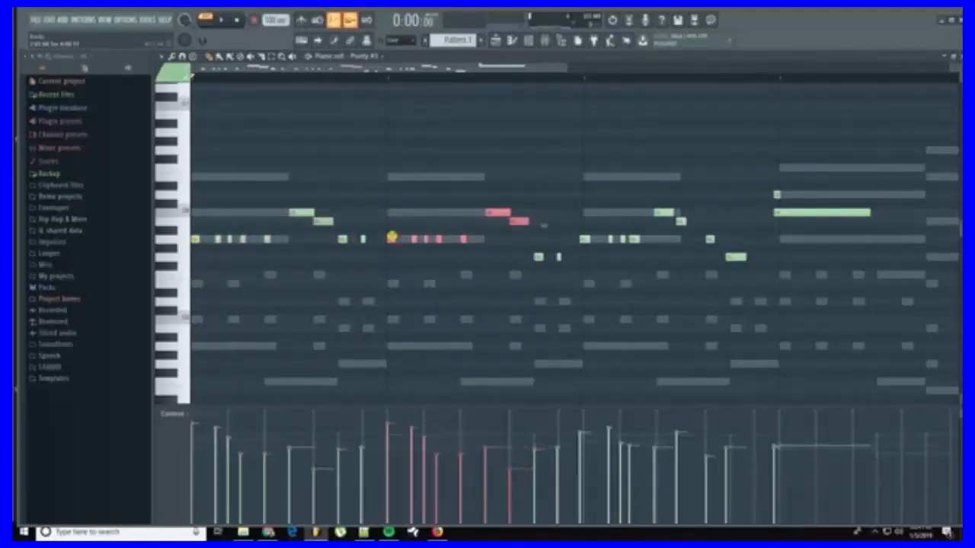
# Step: Delete all remaining lead notes from beat 4 of bar 2 through bar 4
pyautogui.scroll(-2, 515, 79)
pyautogui.moveTo(451, 279); pyautogui.dragTo(768, 148)
pyautogui.press('Delete')
# Step: Copy the lead phrase of bars 1 and 2 into bars 3 and 4 during playback
pyautogui.moveTo(447, 267); pyautogui.dragTo(187, 200)
pyautogui.press('space')
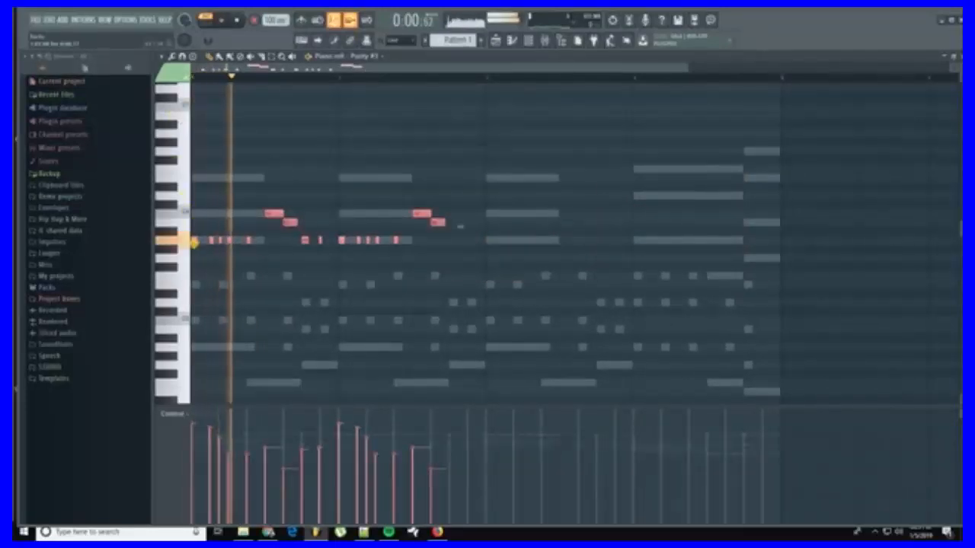
pyautogui.moveTo(193, 240); pyautogui.dragTo(394, 247)
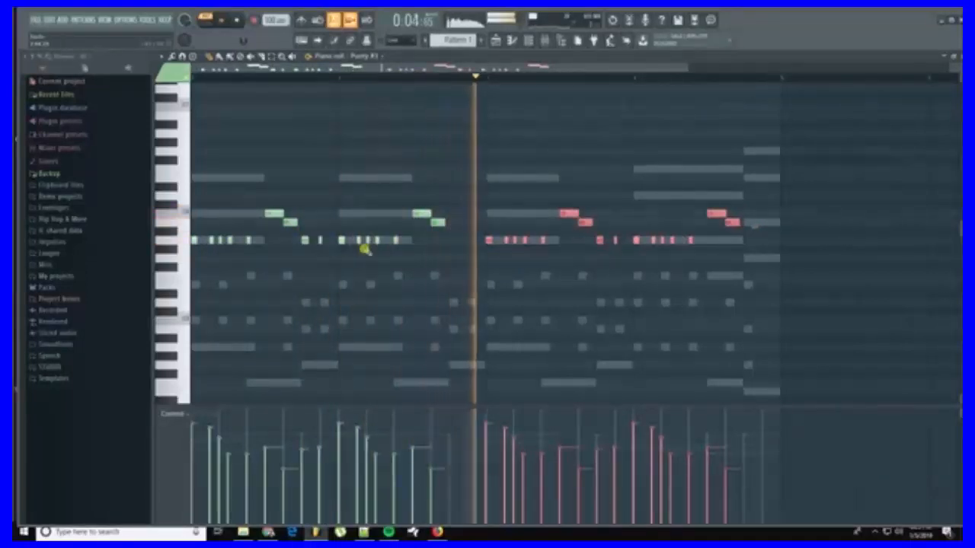
# Step: Retime the last A note in bars 1 and 3 and copy bar 1's two beat 4 A notes into beat 4 of bar 2
pyautogui.click(320, 241)
pyautogui.moveTo(322, 241); pyautogui.dragTo(475, 241)
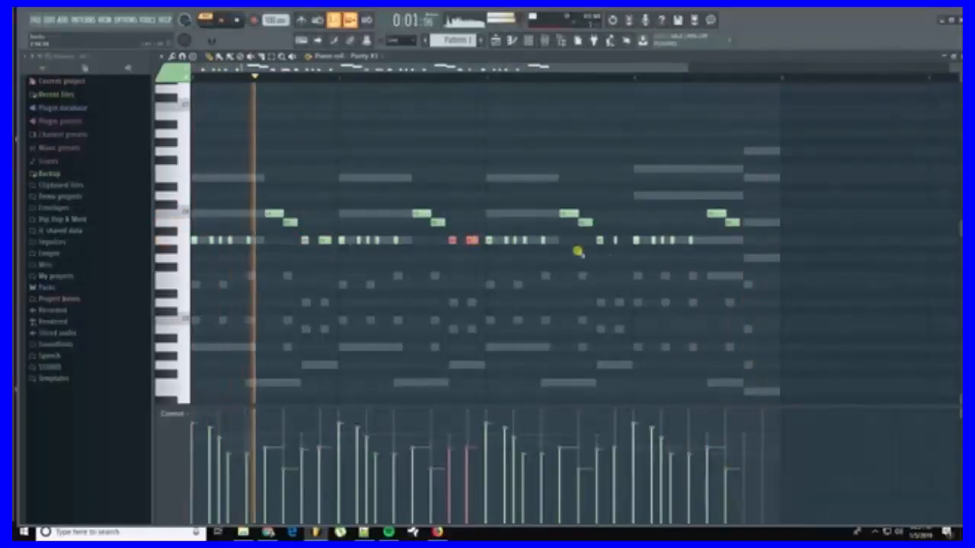
pyautogui.moveTo(619, 242); pyautogui.dragTo(623, 247)
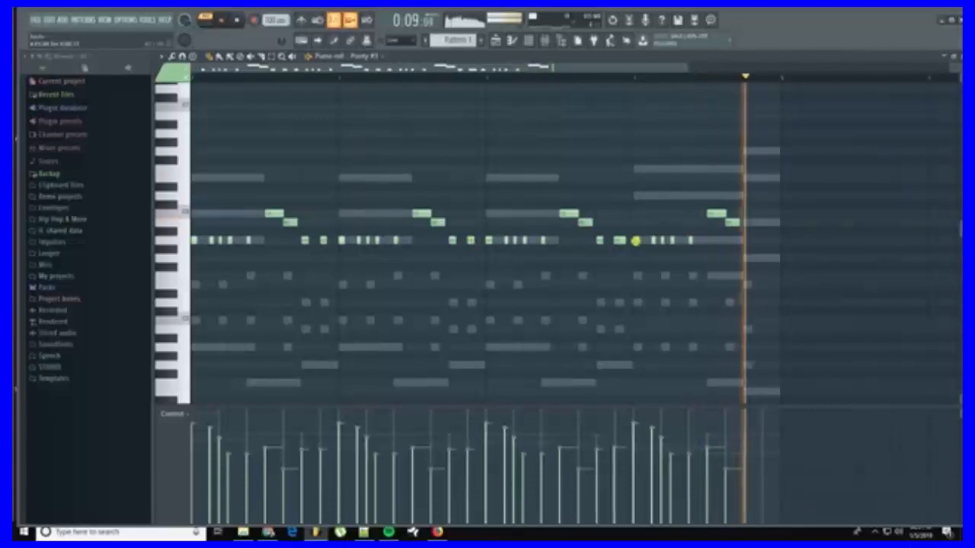
# Step: Raise bar 4's closing C and B notes to D and C, and add two short E notes in beat 4
pyautogui.moveTo(712, 216); pyautogui.dragTo(712, 195)
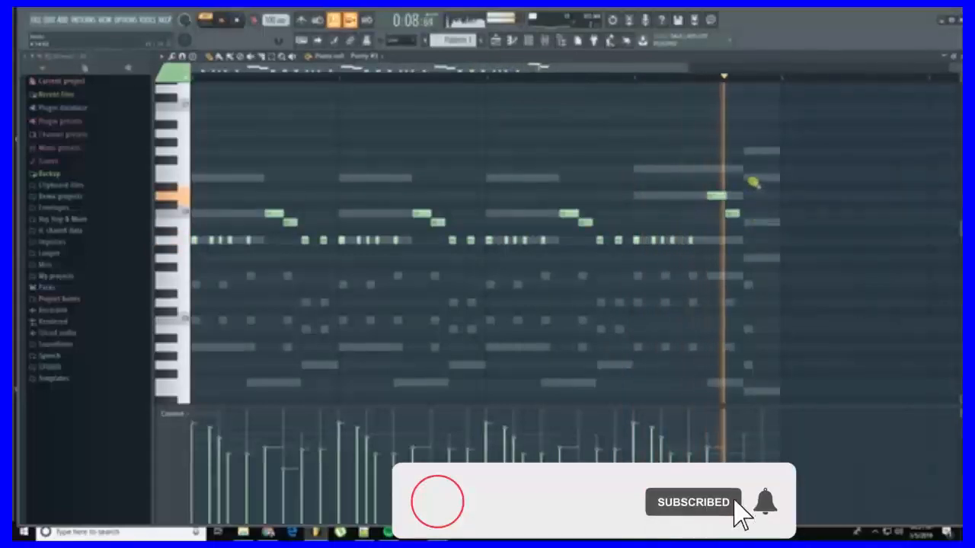
pyautogui.press('space')
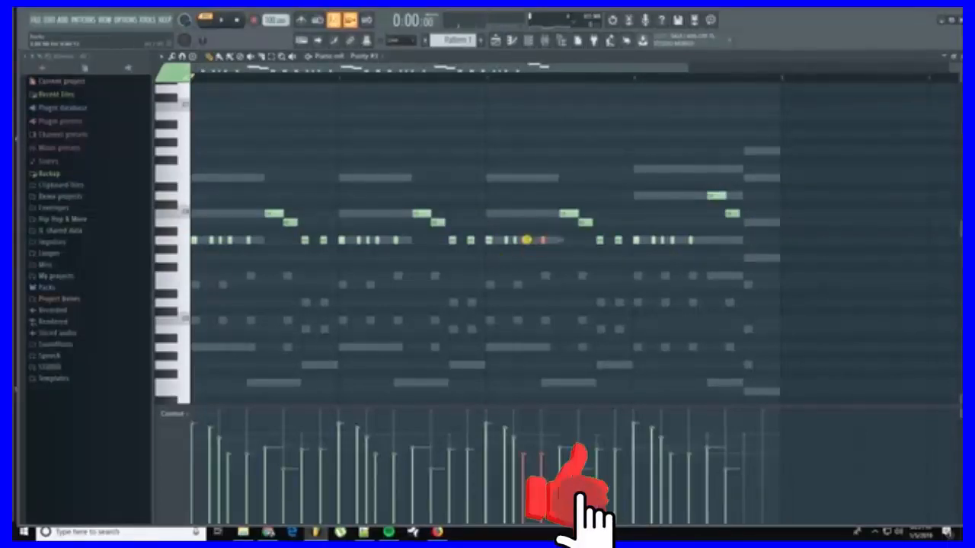
pyautogui.press('space')
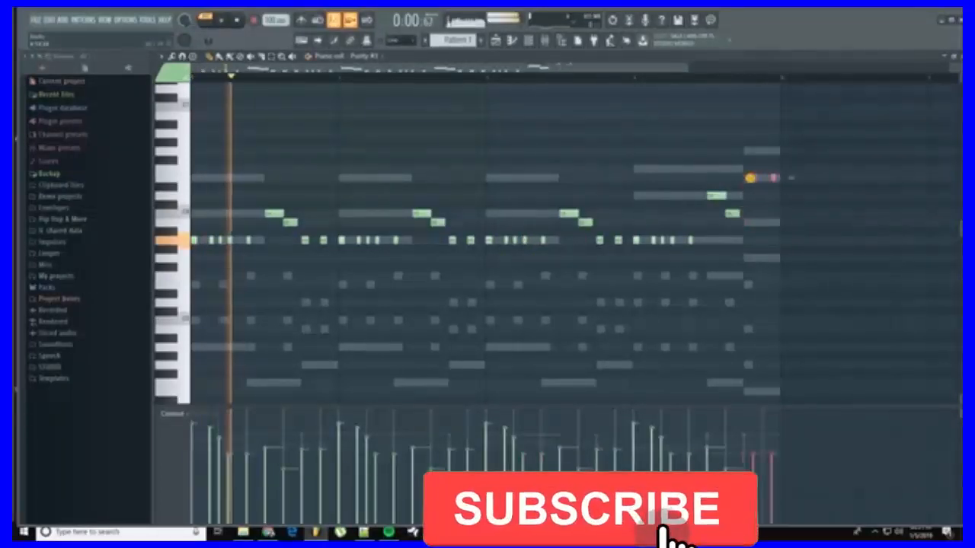
pyautogui.click(710, 78)
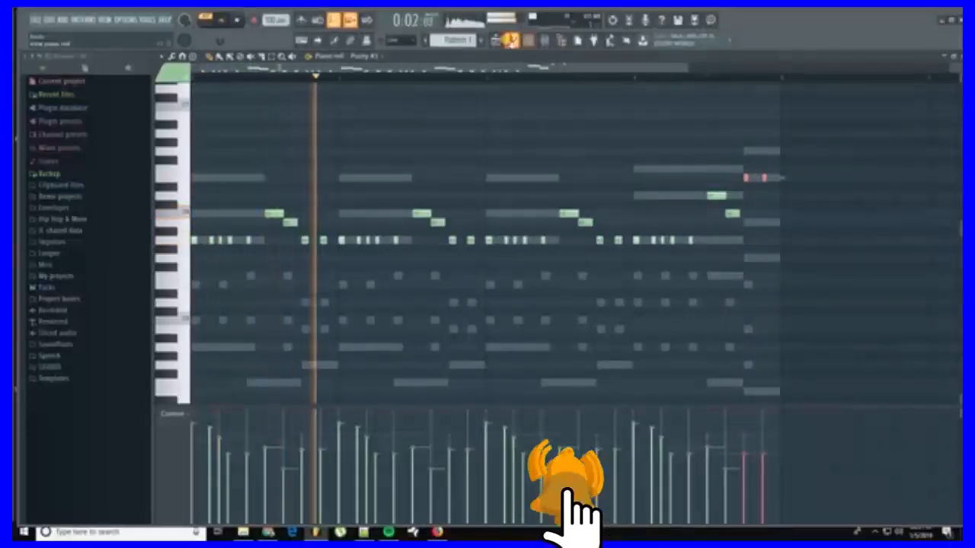
# Step: Leave the lead's piano roll for the channel rack and close the open Purity instrument window
pyautogui.click(515, 41)
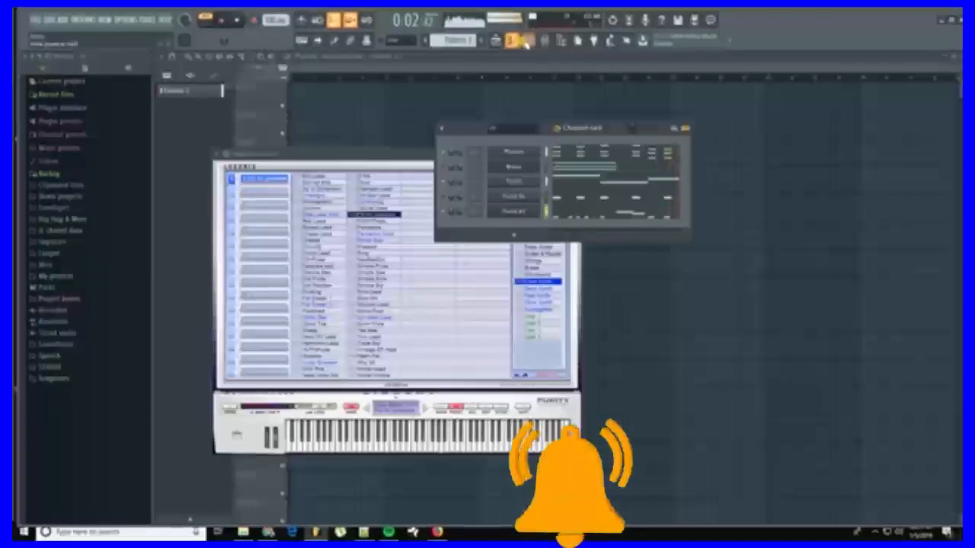
pyautogui.rightClick(444, 216)
pyautogui.rightClick(444, 215)
pyautogui.rightClick(444, 217)
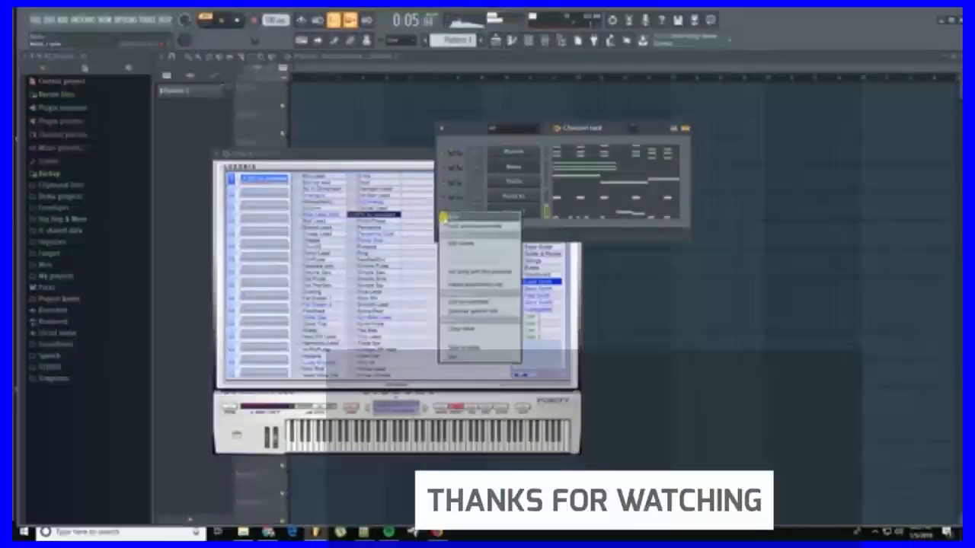
pyautogui.rightClick(444, 217)
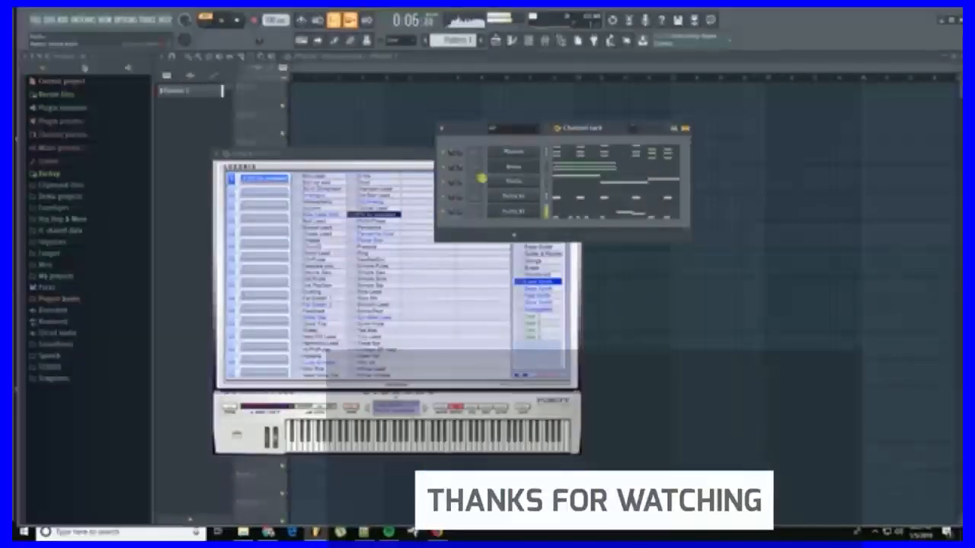
pyautogui.click(497, 42)
pyautogui.click(527, 42)
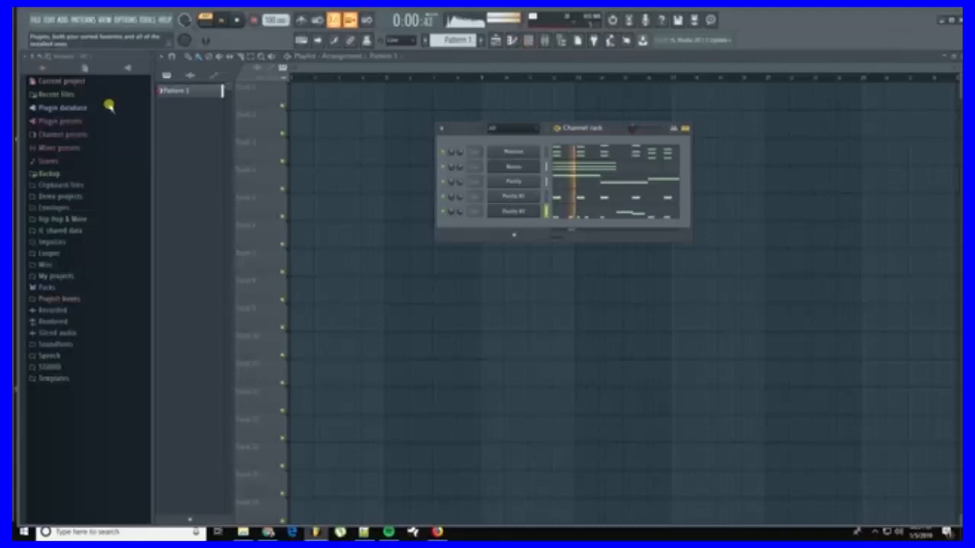
# Step: Add the KICK (7) sample from the recent files as a new channel in the rack and open its piano roll
pyautogui.click(81, 93)
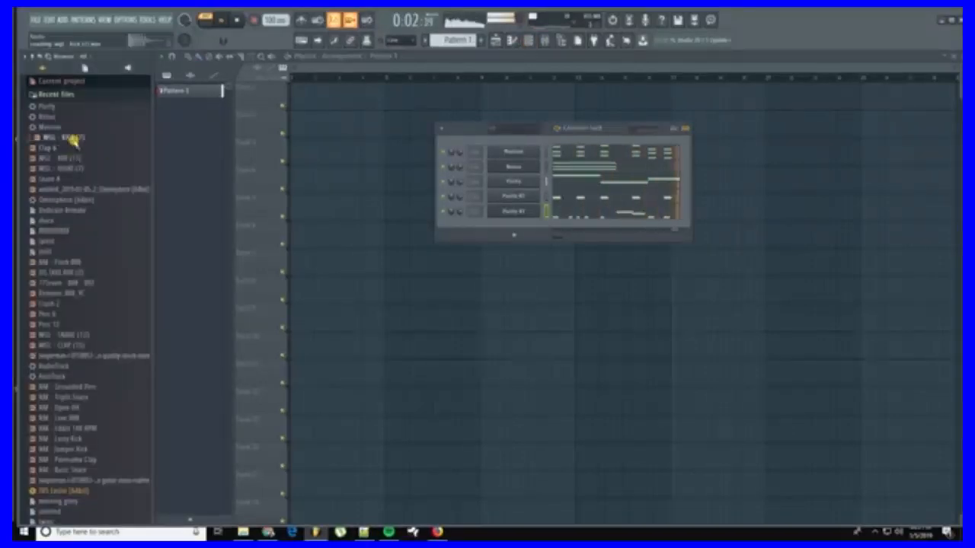
pyautogui.moveTo(542, 214); pyautogui.dragTo(524, 225)
pyautogui.rightClick(538, 221)
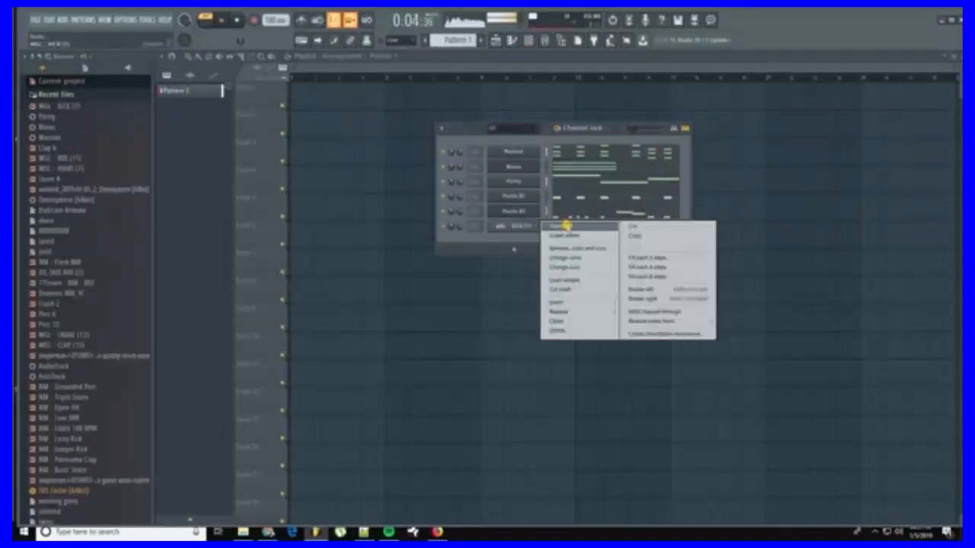
pyautogui.click(566, 227)
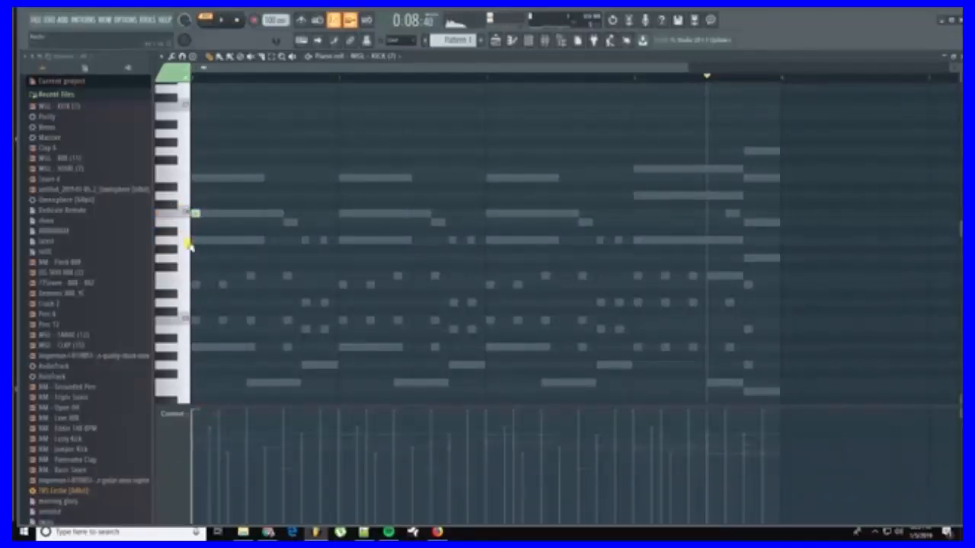
# Step: Lower bar 1's opening kick note to A and add a second A kick halfway through beat 3 during playback
pyautogui.scroll(-4, 195, 214)
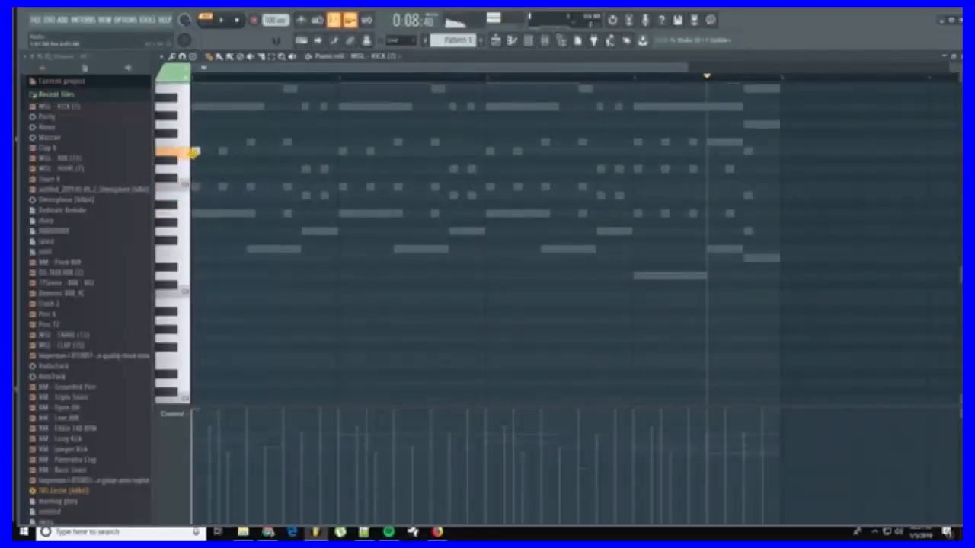
pyautogui.press('space')
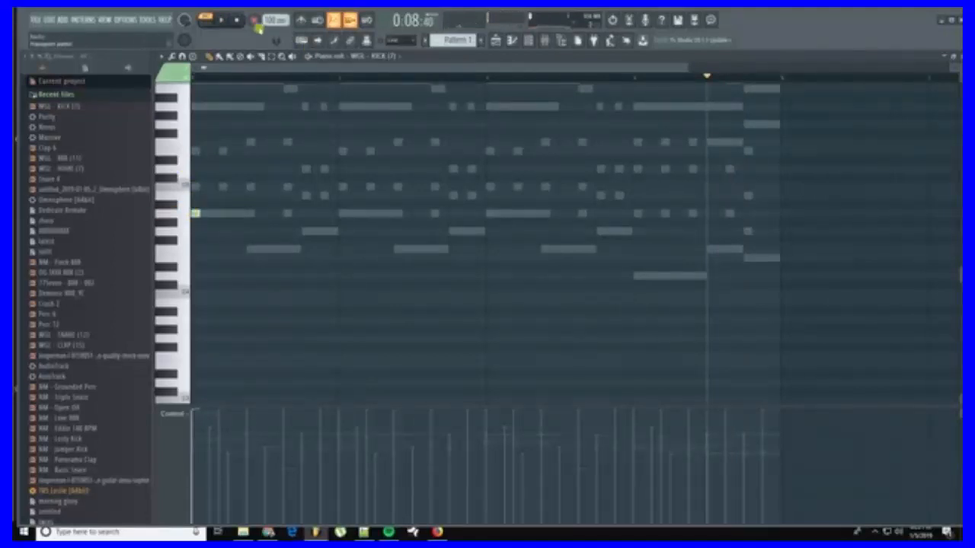
pyautogui.click(241, 23)
pyautogui.press('space')
pyautogui.click(288, 215)
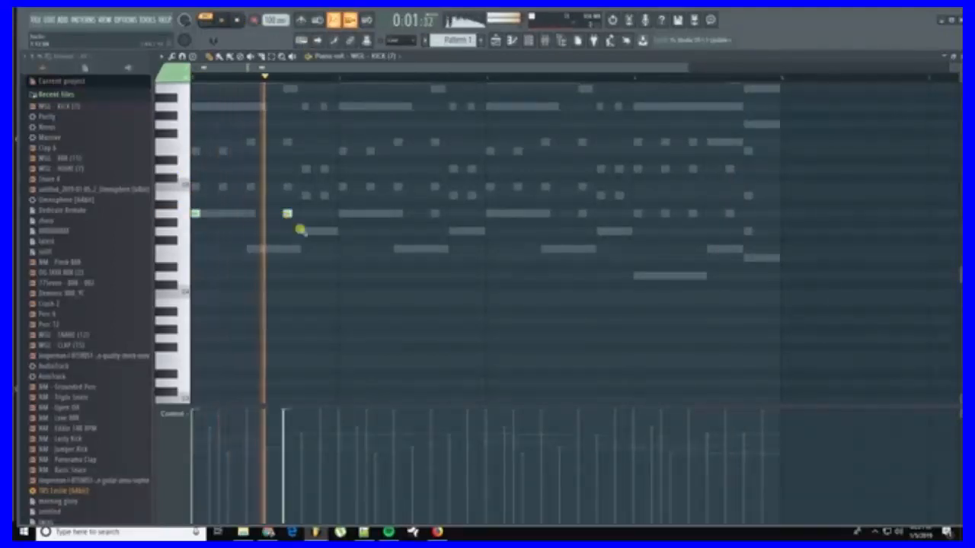
# Step: Select bar 1's two A kick notes and duplicate them into bars 2 and 3
pyautogui.moveTo(346, 225); pyautogui.dragTo(199, 198)
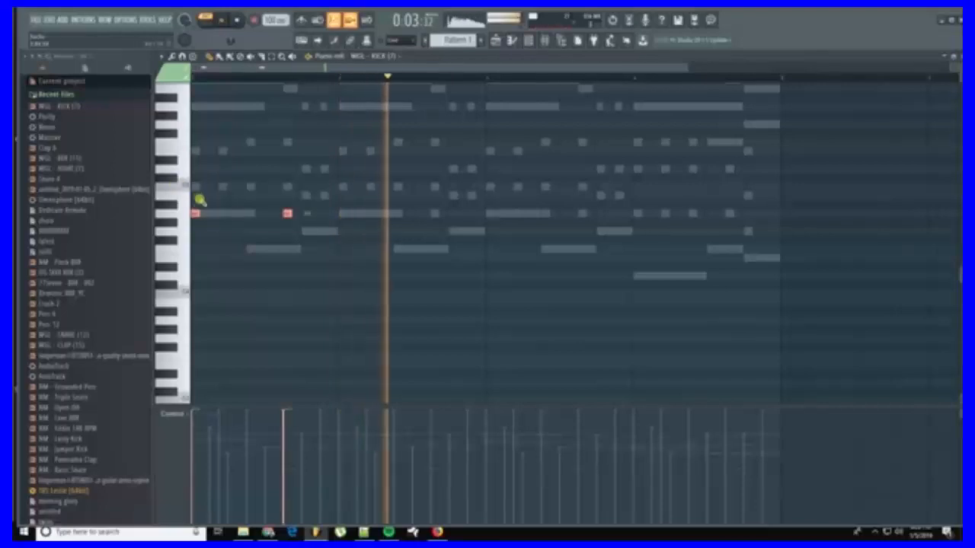
pyautogui.hotkey('ctrl', 'b')
pyautogui.hotkey('ctrl', 'b')
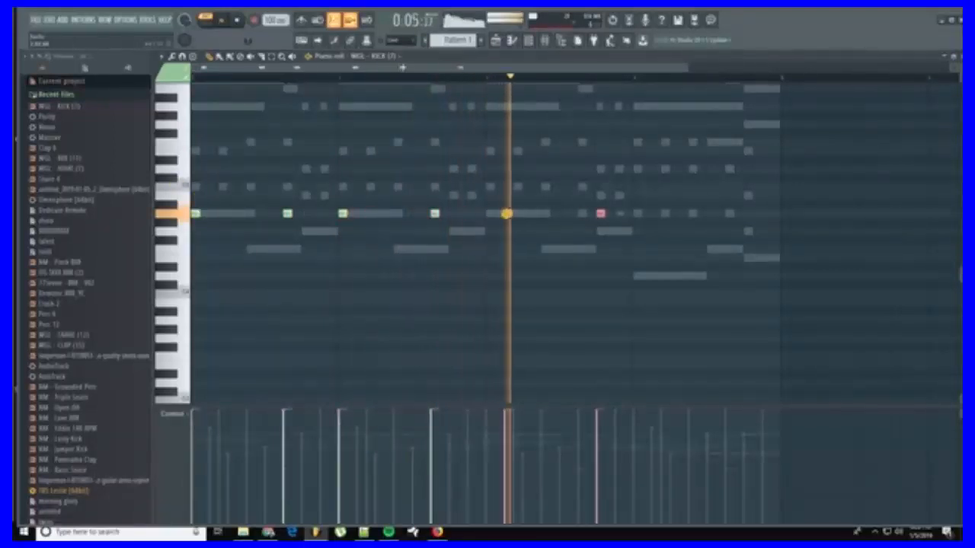
# Step: Add four A kicks in bar 4, on its first beat and halfway through beats 1, 2 and 3, and return to the channel rack
pyautogui.click(640, 214)
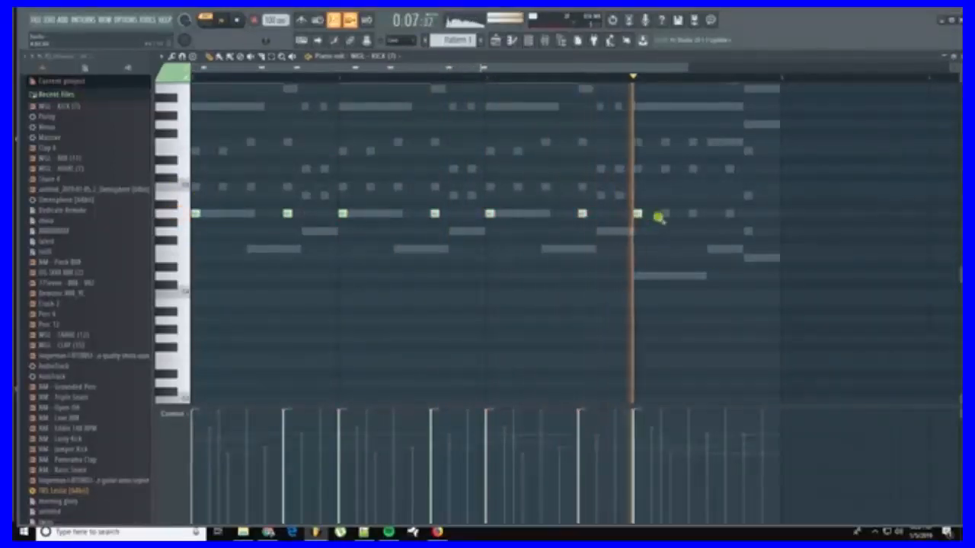
pyautogui.click(664, 214)
pyautogui.click(692, 213)
pyautogui.click(729, 214)
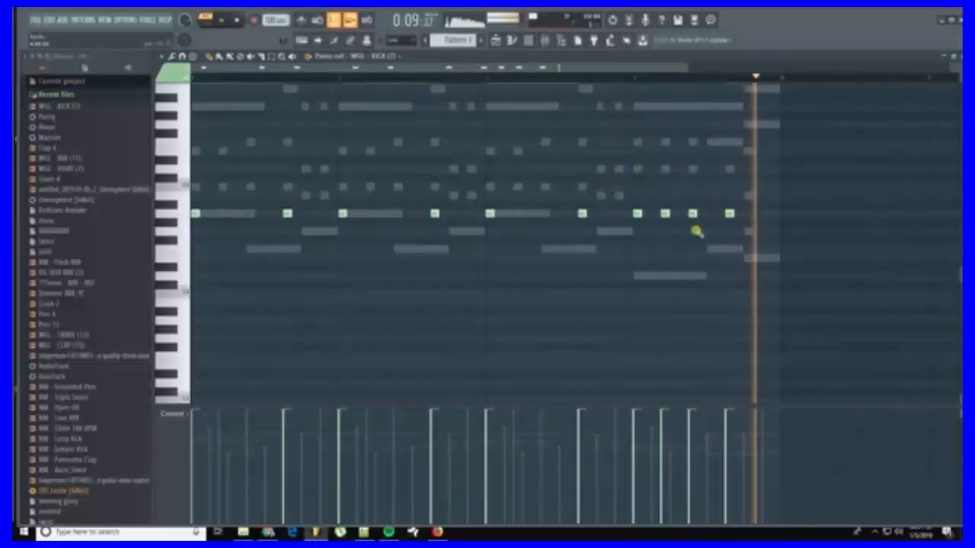
pyautogui.press('F6')
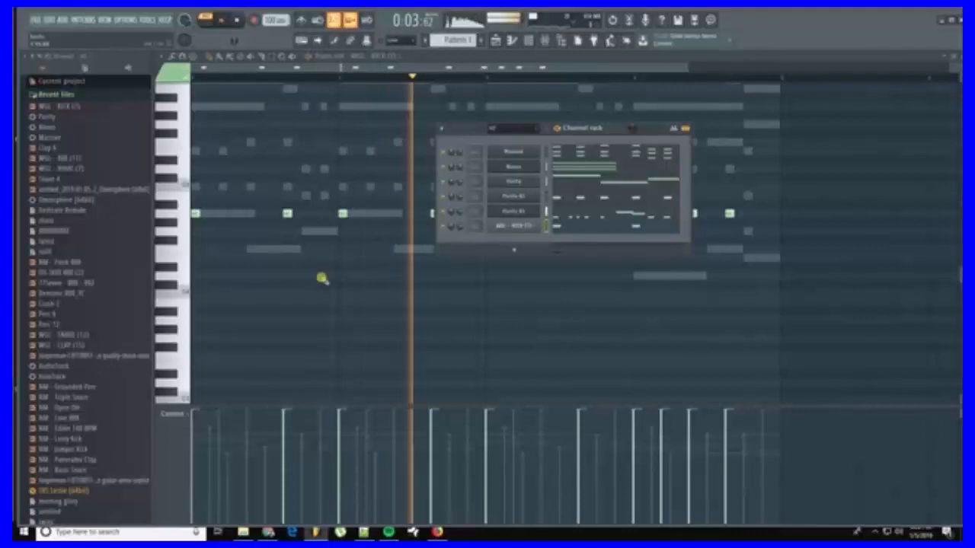
# Step: Browse the STUDIO sample library's VARIOUS folder to the Hats folder of the London on tha Track drum kit
pyautogui.click(42, 68)
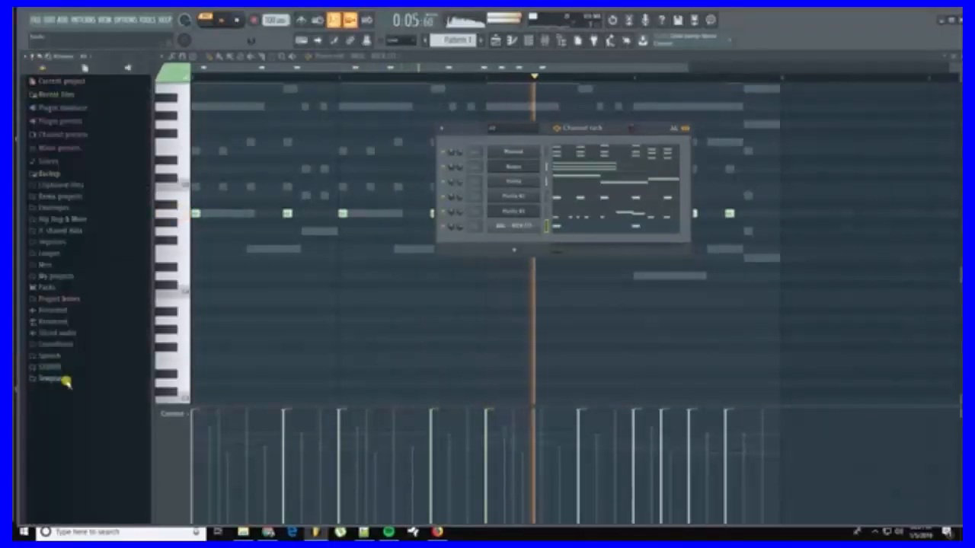
pyautogui.click(66, 368)
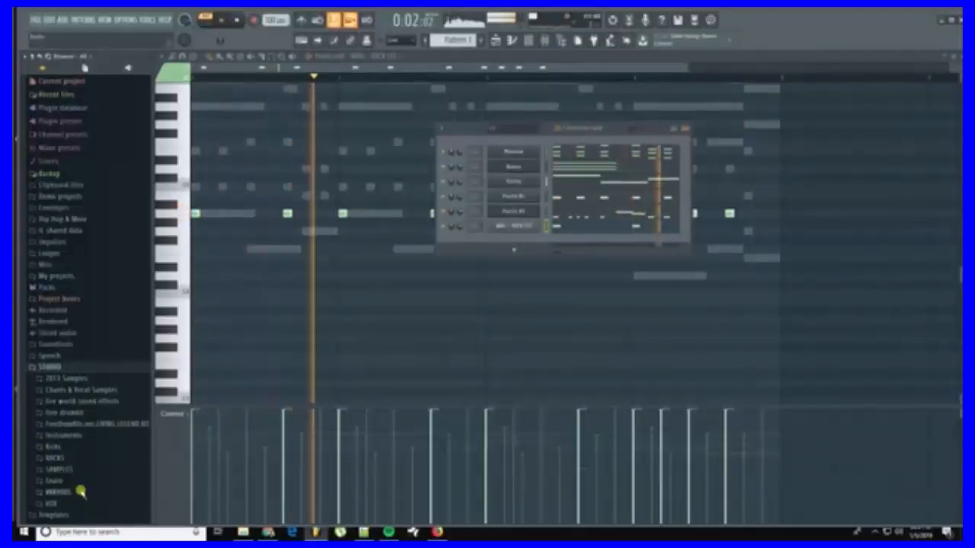
pyautogui.click(62, 493)
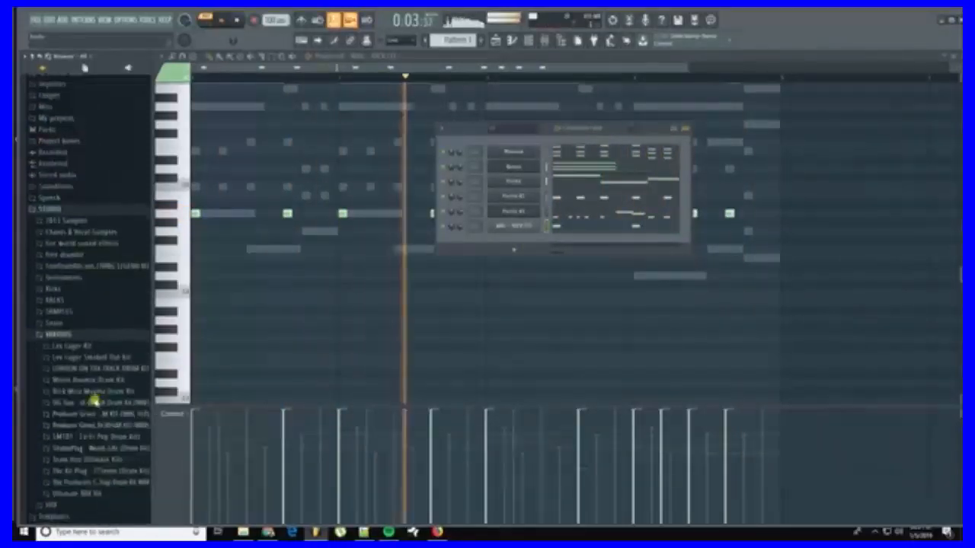
pyautogui.click(91, 462)
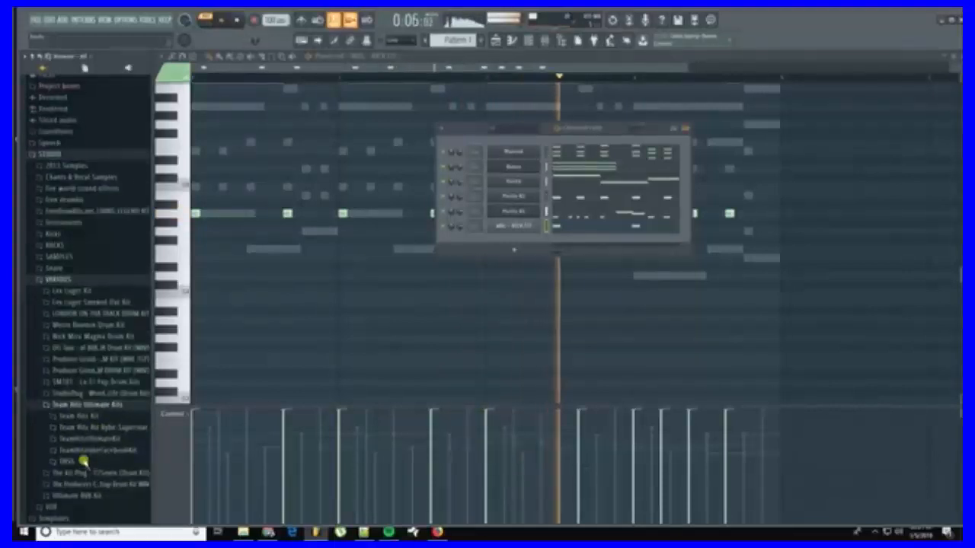
pyautogui.click(72, 313)
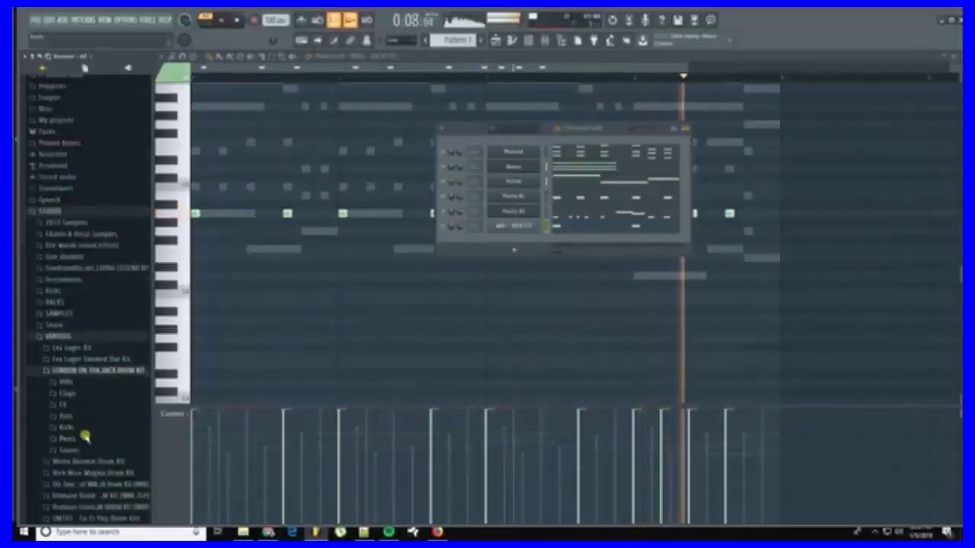
pyautogui.click(68, 417)
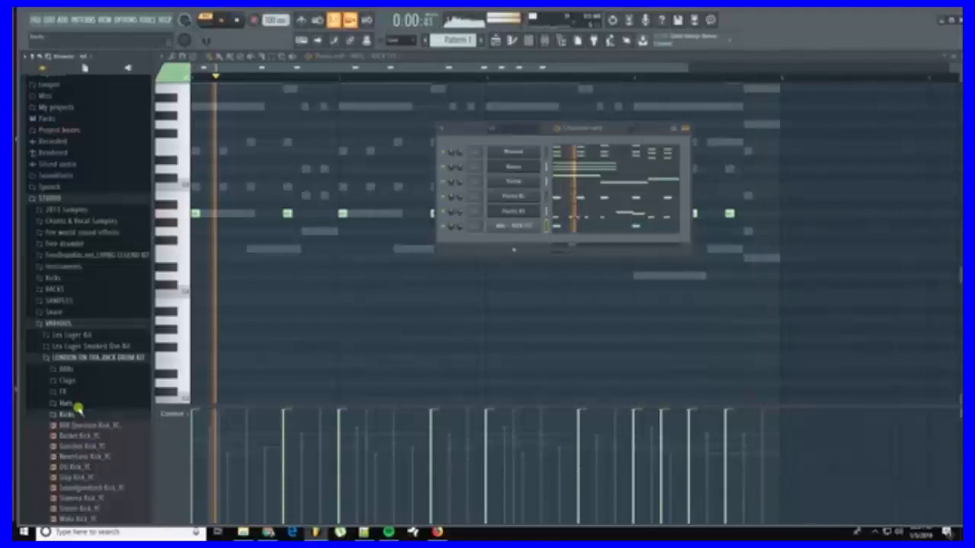
# Step: Add the Ditto Hat_YC sample as a new channel and fill every 2 steps with it
pyautogui.moveTo(84, 436); pyautogui.dragTo(529, 236)
pyautogui.rightClick(537, 237)
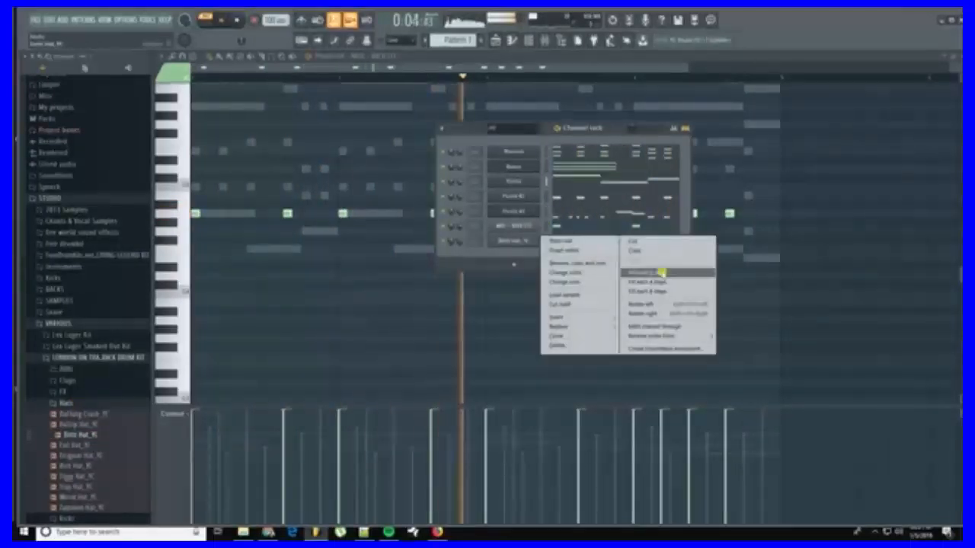
pyautogui.click(661, 272)
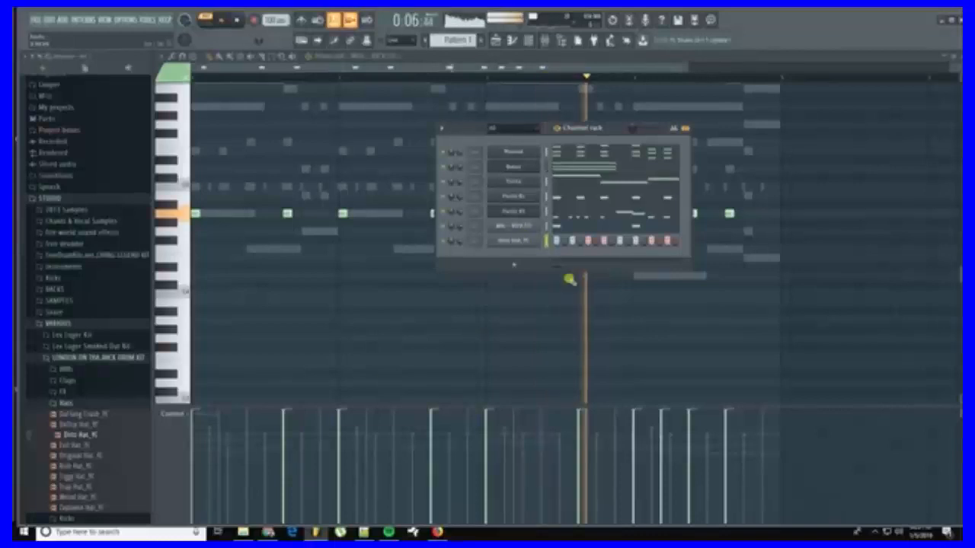
# Step: Review the hat pattern in its piano roll and return to the channel rack
pyautogui.rightClick(536, 239)
pyautogui.click(551, 242)
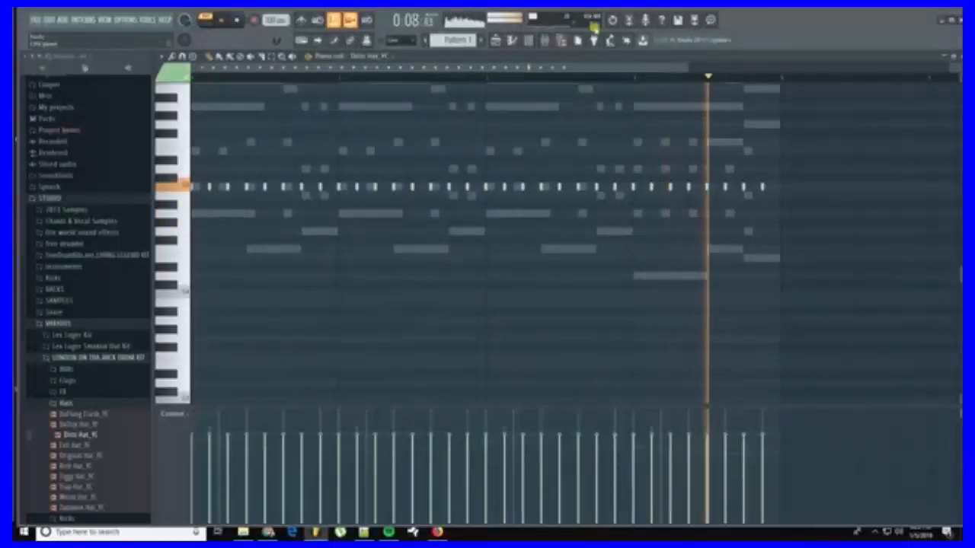
pyautogui.click(512, 41)
pyautogui.click(528, 40)
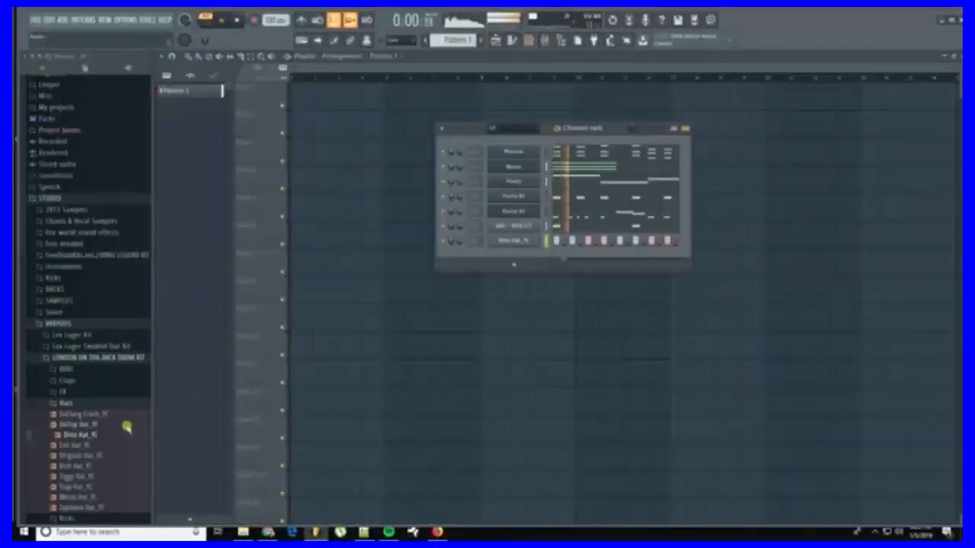
# Step: Switch from the Hats folder to the same kit's Percs folder and audition its percussion samples
pyautogui.click(83, 403)
pyautogui.click(94, 426)
pyautogui.click(103, 455)
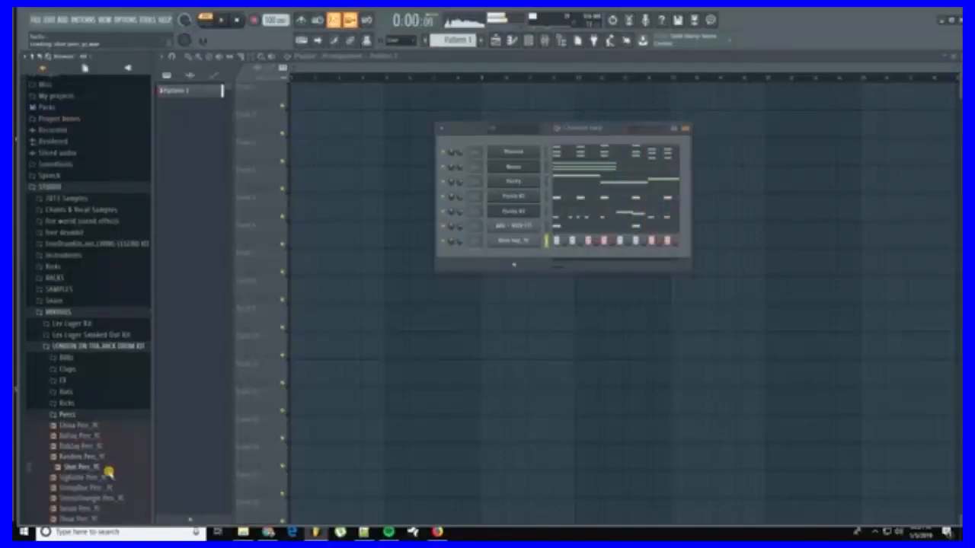
pyautogui.scroll(-4, 97, 397)
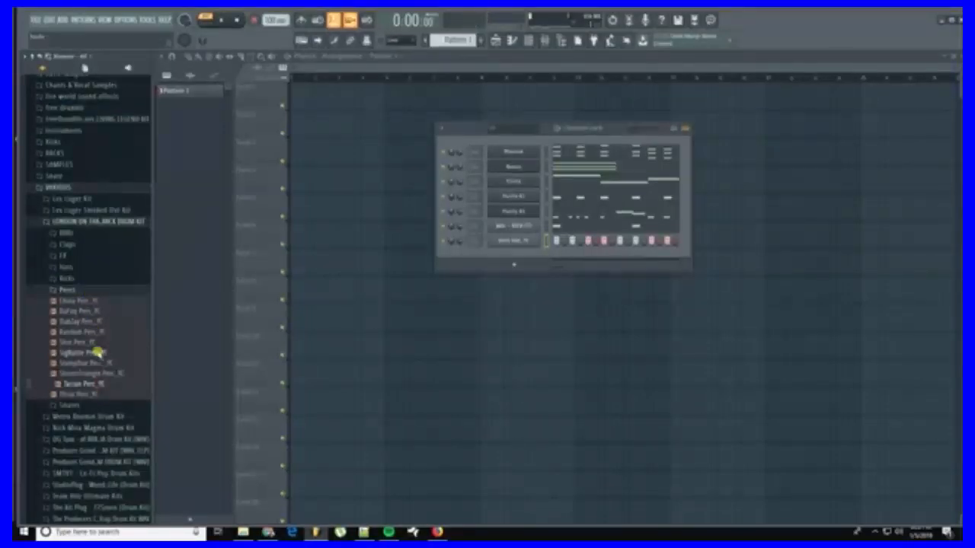
# Step: Add the Tarzan Perc_YC sample as a new channel and place a C note halfway through beat 2 of bar 1
pyautogui.moveTo(541, 278); pyautogui.dragTo(515, 254)
pyautogui.rightClick(533, 254)
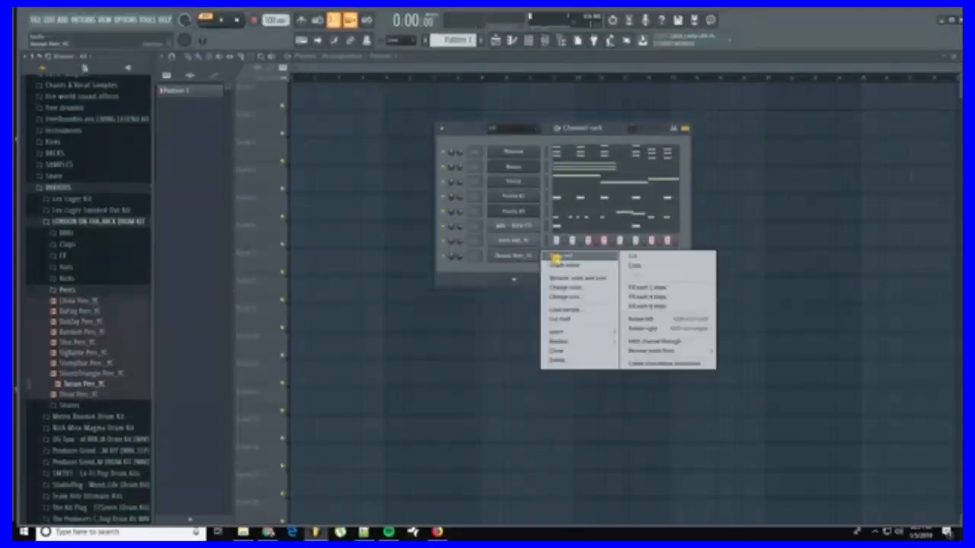
pyautogui.click(563, 259)
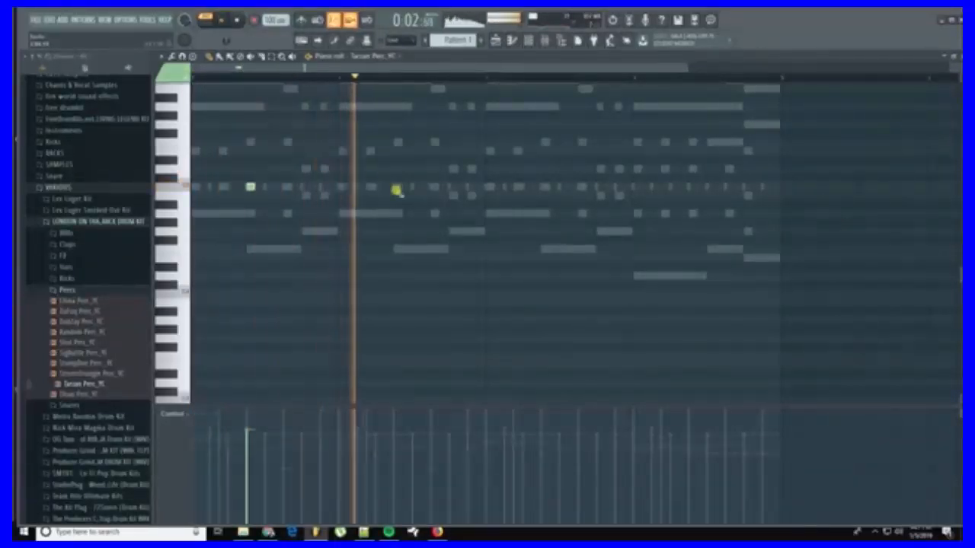
# Step: Stop playback, duplicate bar 1's percussion note into bars 2 to 4, and return to the channel rack
pyautogui.press('space')
pyautogui.moveTo(340, 80); pyautogui.dragTo(48, 91)
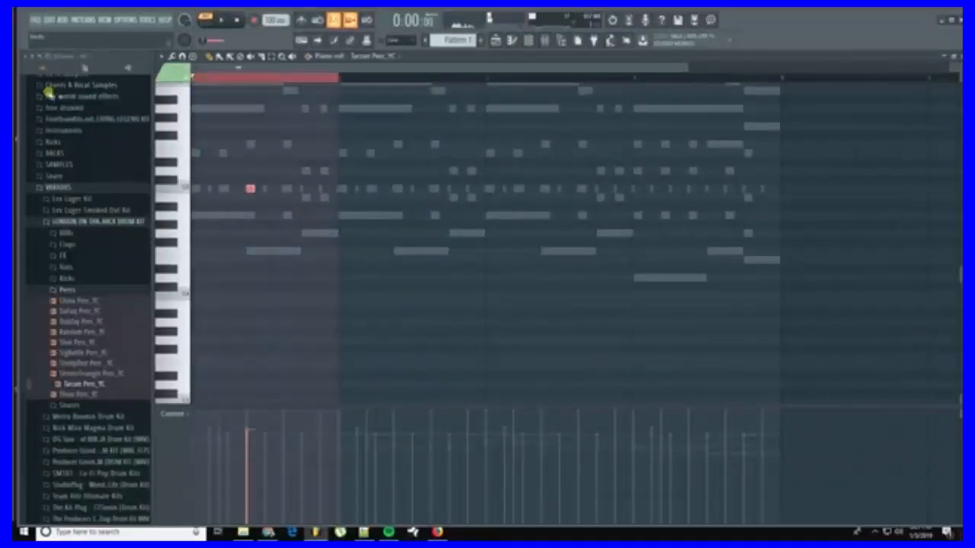
pyautogui.hotkey('ctrl', 'b')
pyautogui.hotkey('ctrl', 'b')
pyautogui.hotkey('ctrl', 'b')
pyautogui.hotkey('ctrl', 'a')
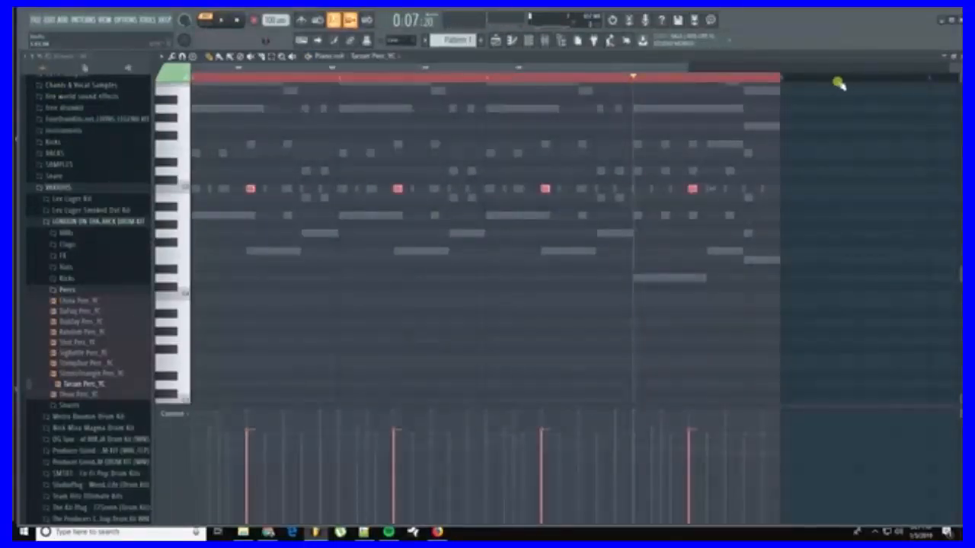
pyautogui.moveTo(799, 80); pyautogui.dragTo(15, 162)
pyautogui.click(509, 41)
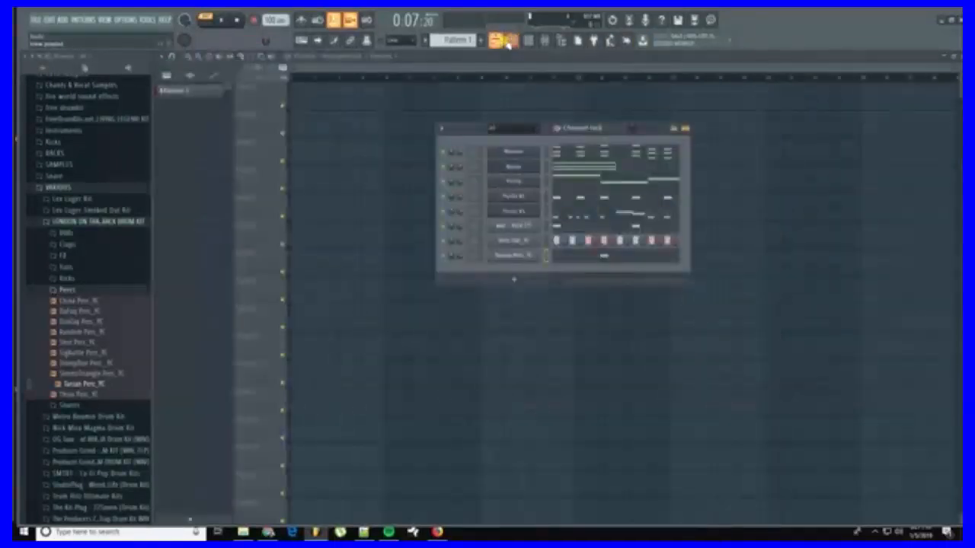
# Step: Open the Percs folder of the Nick Mira Magma Drum Kit and audition its percussion samples
pyautogui.click(82, 290)
pyautogui.click(82, 394)
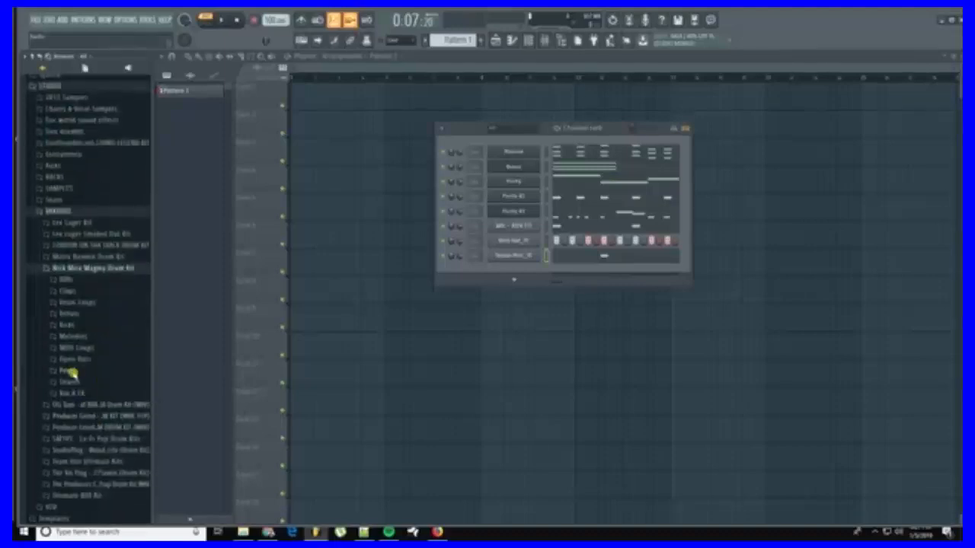
pyautogui.click(76, 373)
pyautogui.click(91, 257)
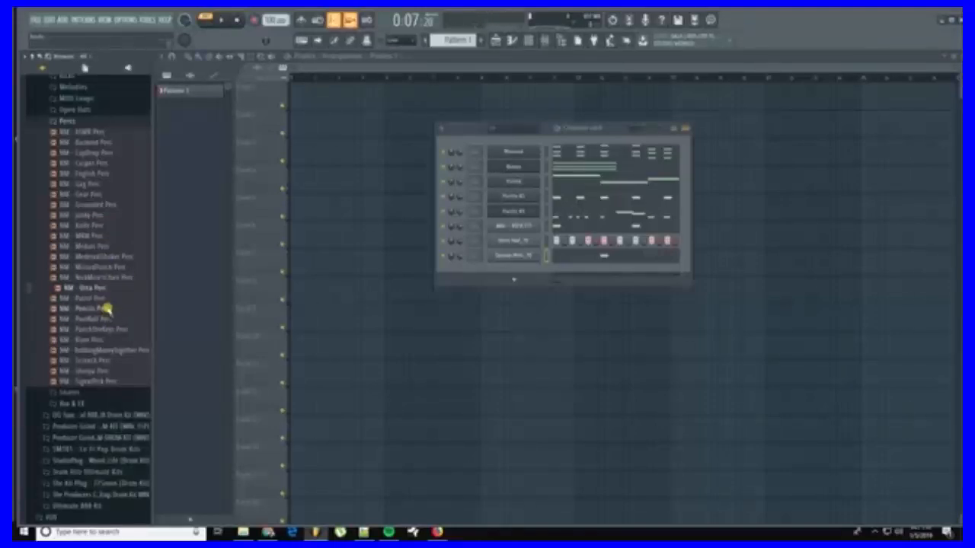
# Step: Add the NM - Orca Perc sample as a new channel and place two short C notes within bar 1's first beat
pyautogui.moveTo(530, 270); pyautogui.dragTo(531, 271)
pyautogui.rightClick(539, 268)
pyautogui.click(559, 273)
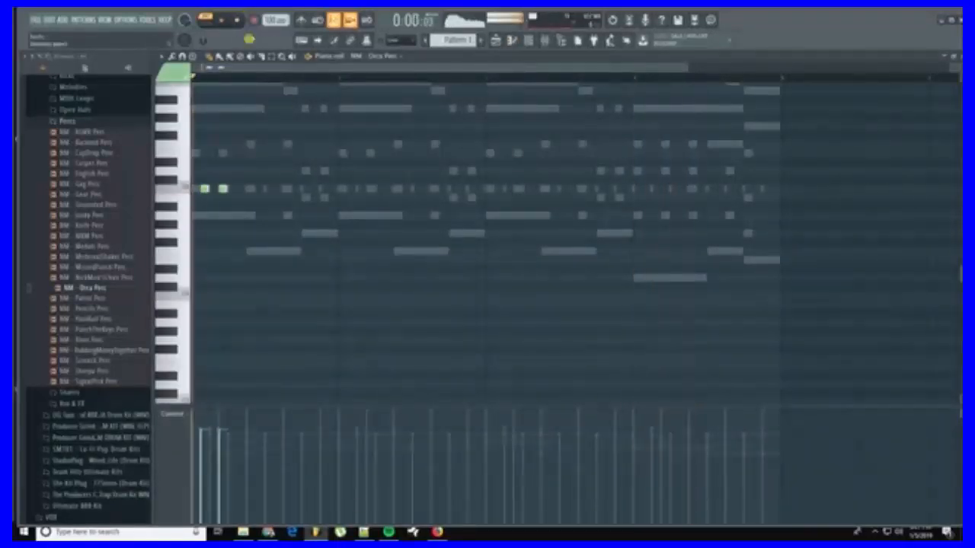
# Step: Add an Orca Perc C note late in bar 2's first beat and remove the extra note placed before it
pyautogui.click(370, 189)
pyautogui.click(351, 188)
pyautogui.rightClick(351, 188)
# Step: Duplicate the Orca Perc notes of bars 1 and 2 into bars 3 and 4, and return to the channel rack
pyautogui.hotkey('ctrl', 'a')
pyautogui.moveTo(485, 79); pyautogui.dragTo(278, 98)
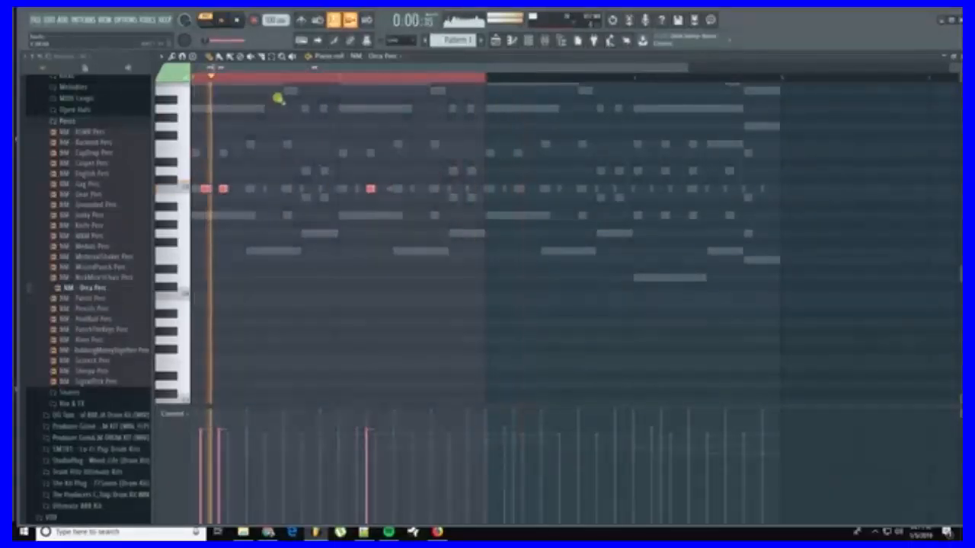
pyautogui.hotkey('ctrl', 'b')
pyautogui.hotkey('ctrl', 'a')
pyautogui.click(794, 79)
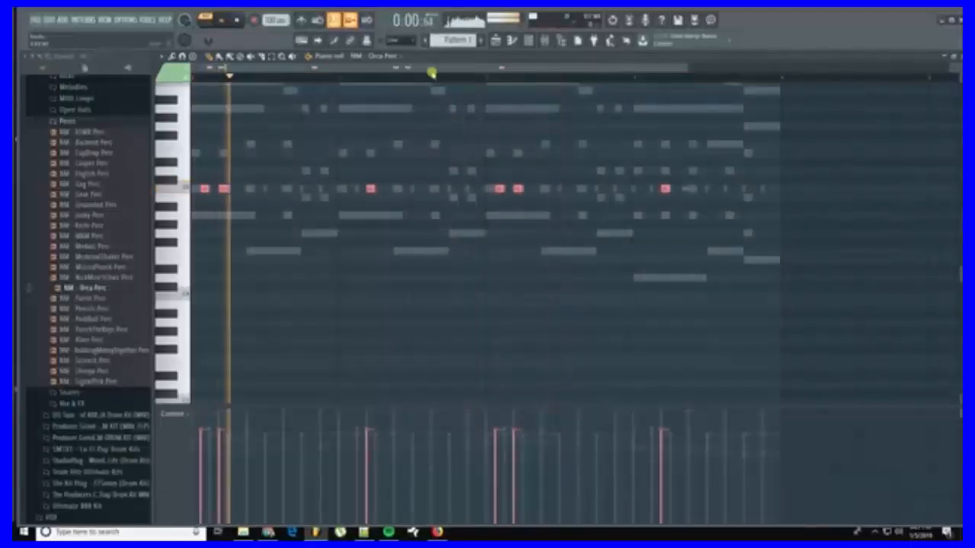
pyautogui.click(505, 40)
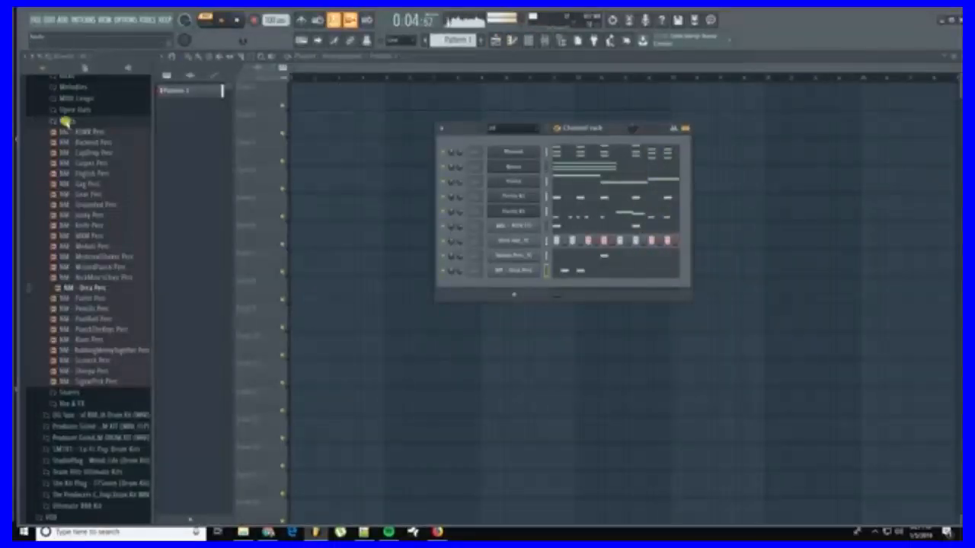
# Step: Collapse the Percs folder and move the Massive, Nexus and three Purity parts from Pattern 1 into a new pattern
pyautogui.click(65, 120)
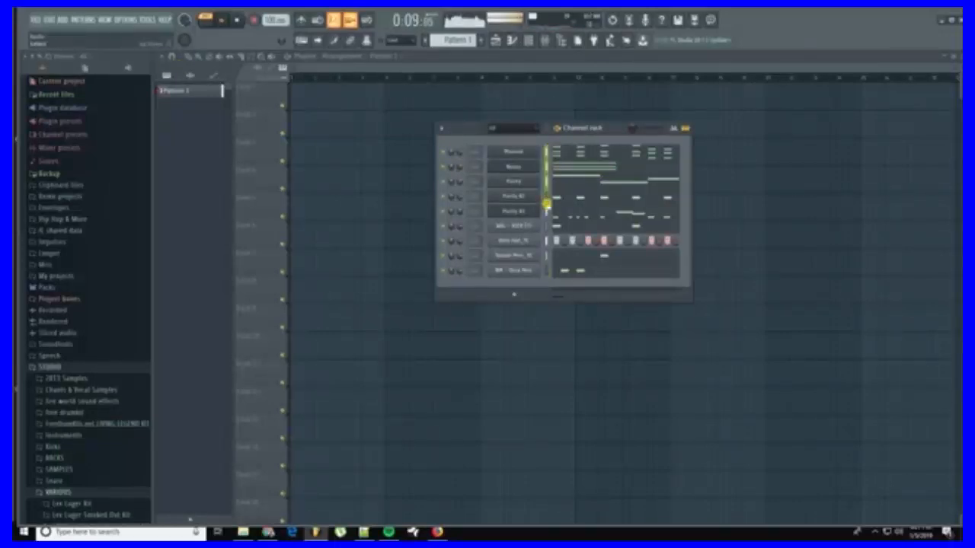
pyautogui.hotkey('ctrl', 'x')
pyautogui.press('F4')
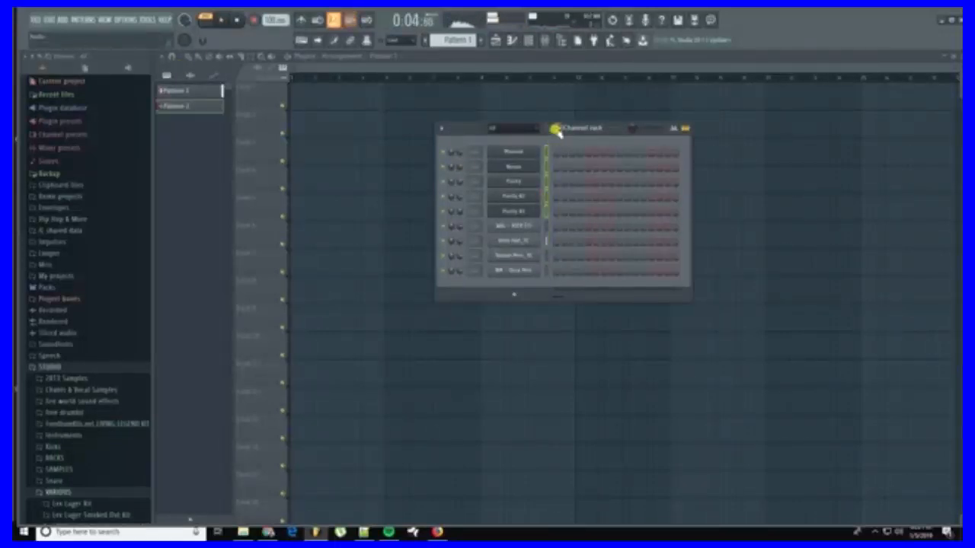
pyautogui.hotkey('ctrl', 'v')
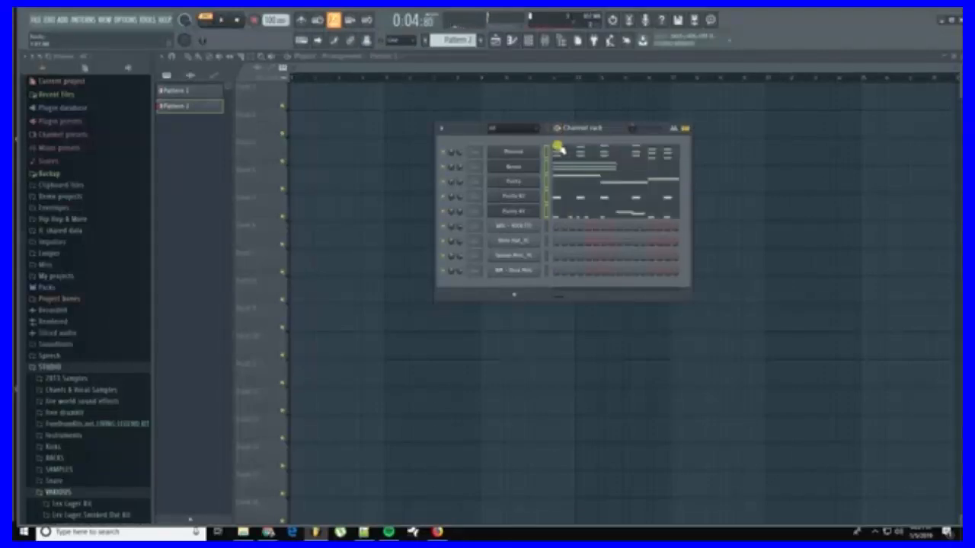
# Step: Move the Nexus and Purity parts out of Pattern 2 into a new pattern, and the three Purity parts on into another
pyautogui.hotkey('ctrl', 'x')
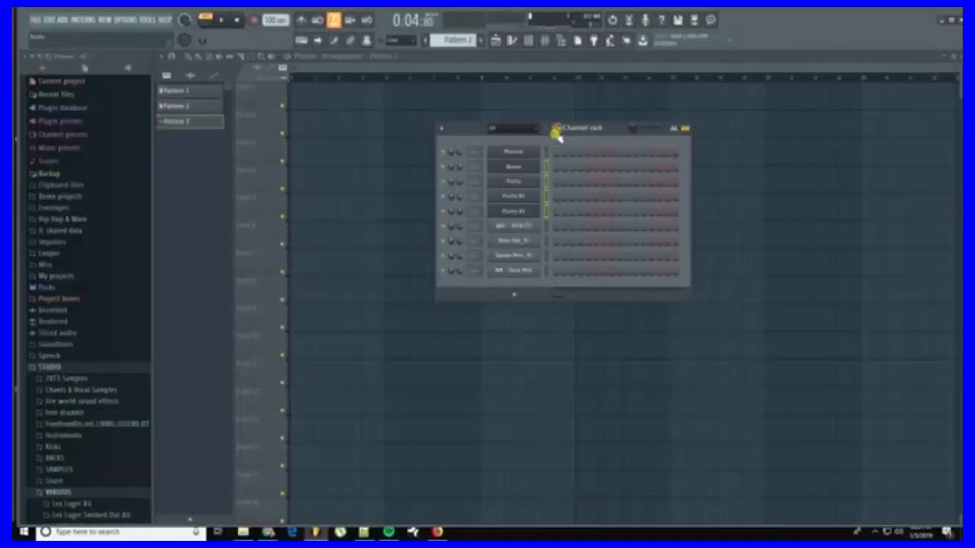
pyautogui.hotkey('ctrl', 'v')
pyautogui.hotkey('ctrl', 'x')
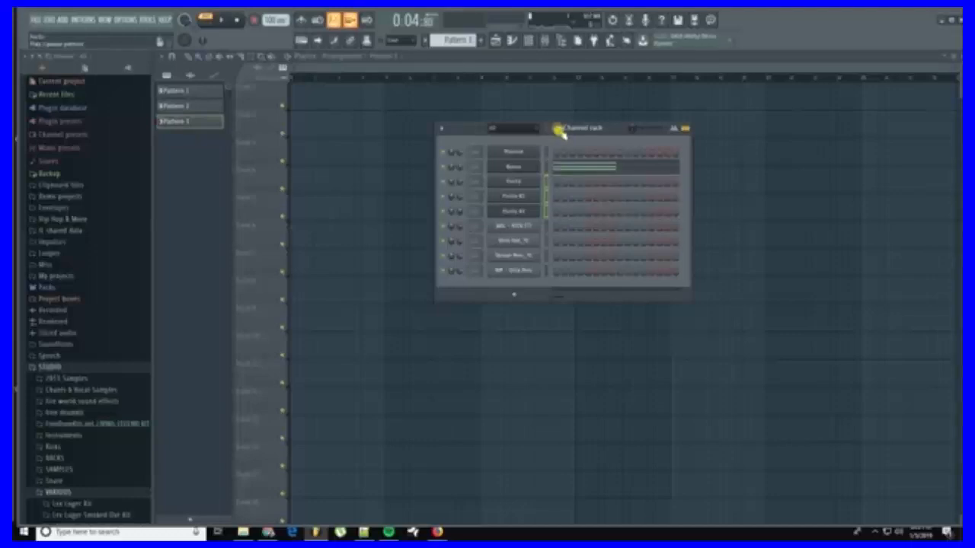
pyautogui.hotkey('ctrl', 'v')
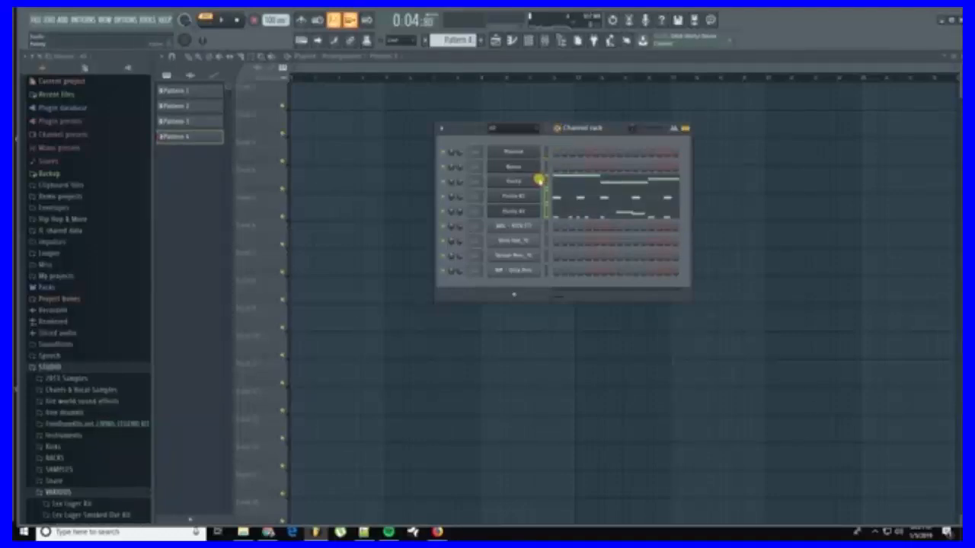
# Step: Move the third Purity part from Pattern 4 into a new pattern and the second Purity part back into Pattern 1 with the drums
pyautogui.rightClick(538, 180)
pyautogui.click(547, 193)
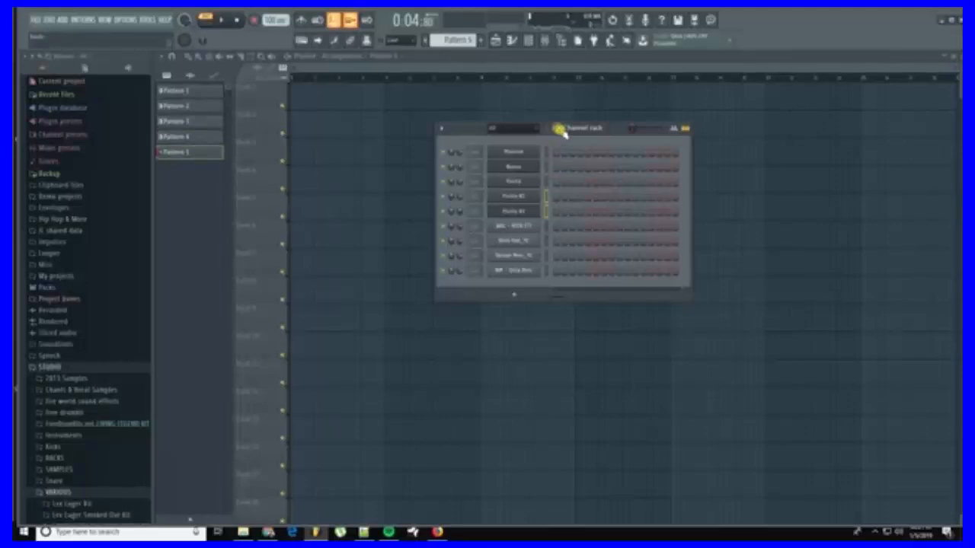
pyautogui.hotkey('ctrl', 'v')
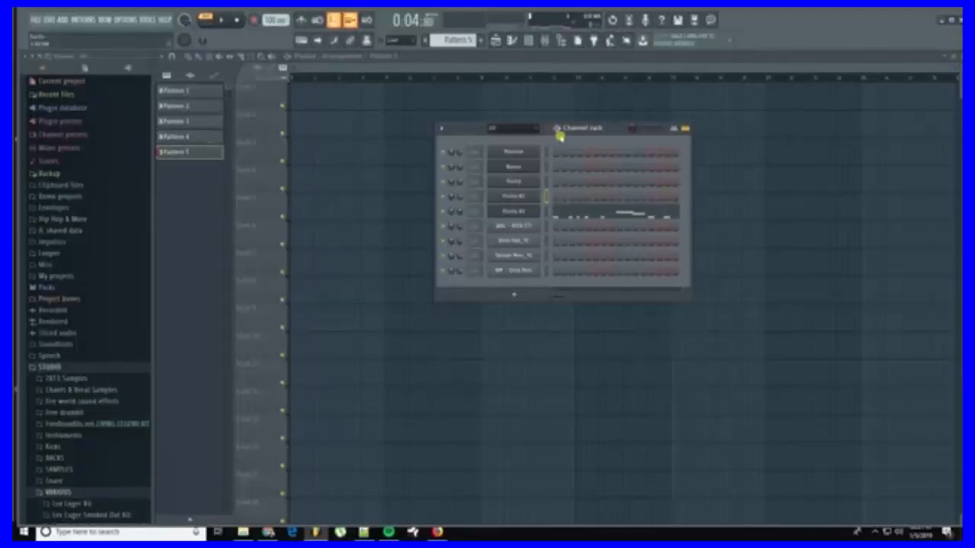
pyautogui.press('KP_Subtract')
pyautogui.press('KP_Subtract')
pyautogui.press('KP_Subtract')
pyautogui.press('KP_Subtract')
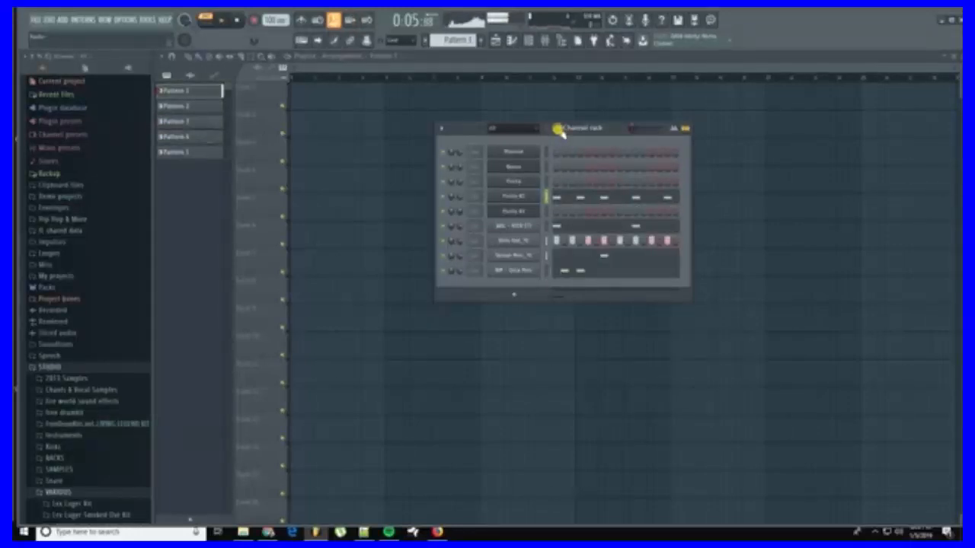
# Step: Lay Pattern 2 three times in a row on the first playlist track and Pattern 3 likewise on the second, from bar 1 to 12
pyautogui.press('KP_Add')
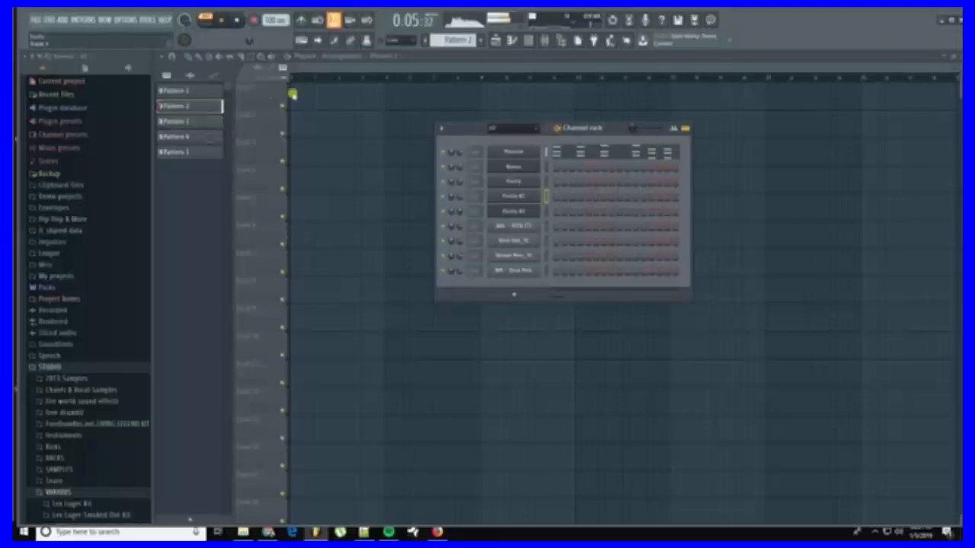
pyautogui.click(292, 93)
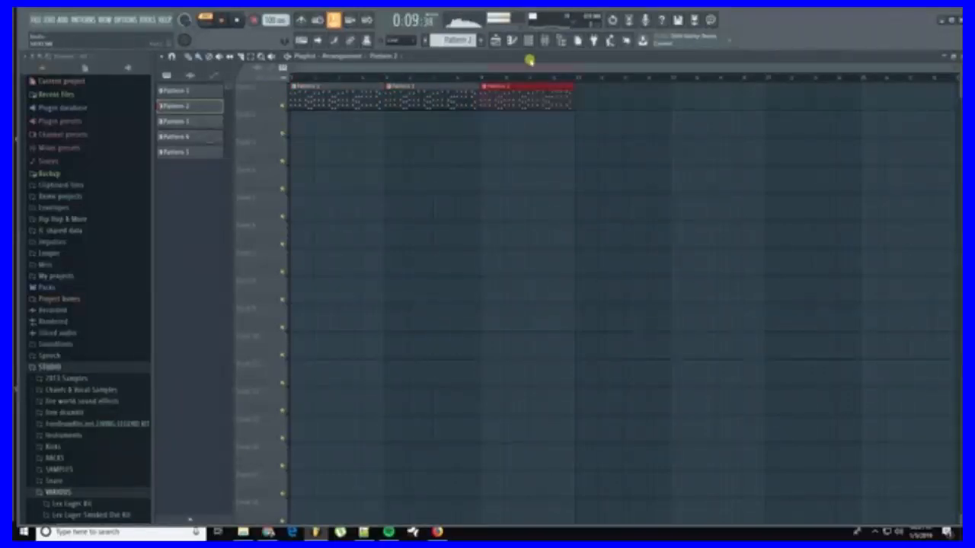
pyautogui.click(530, 42)
pyautogui.press('KP_Add')
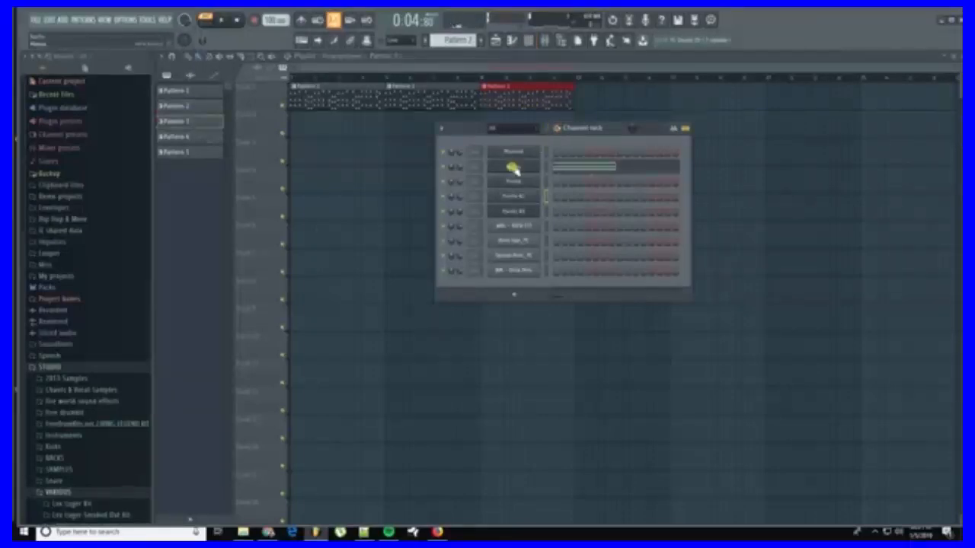
pyautogui.moveTo(299, 128); pyautogui.dragTo(541, 129)
# Step: Lay Pattern 4 three times in a row on the third playlist track and remove the surplus clip after bar 12
pyautogui.click(530, 42)
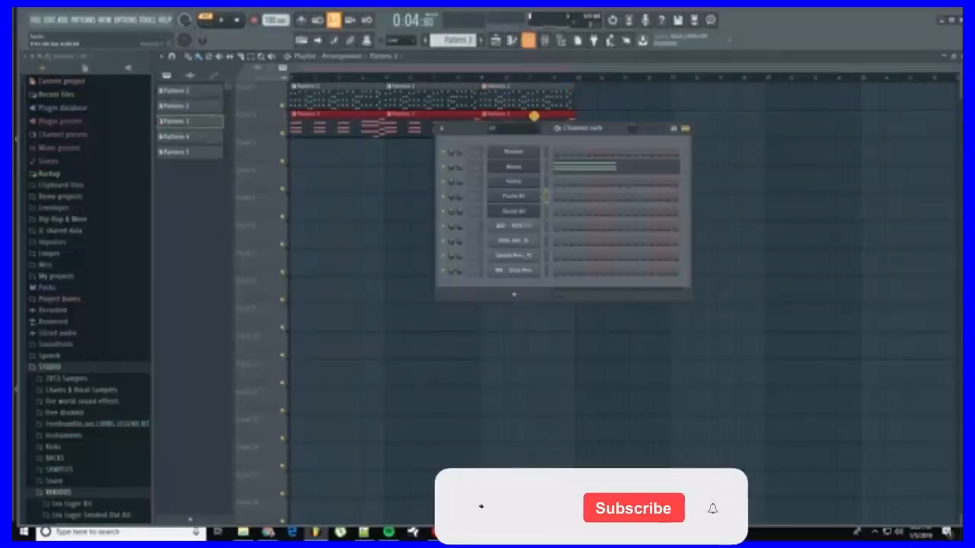
pyautogui.press('KP_Add')
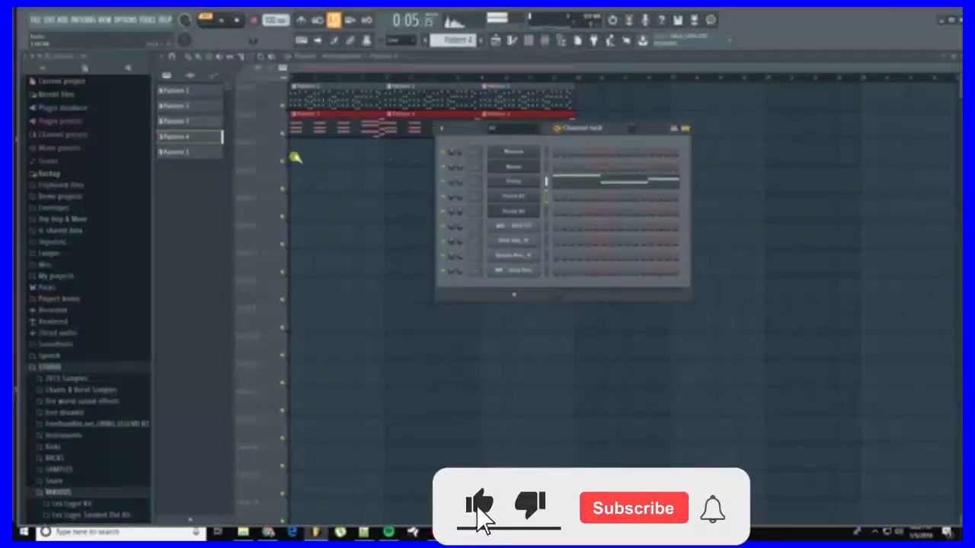
pyautogui.moveTo(295, 157); pyautogui.dragTo(620, 169)
pyautogui.rightClick(640, 156)
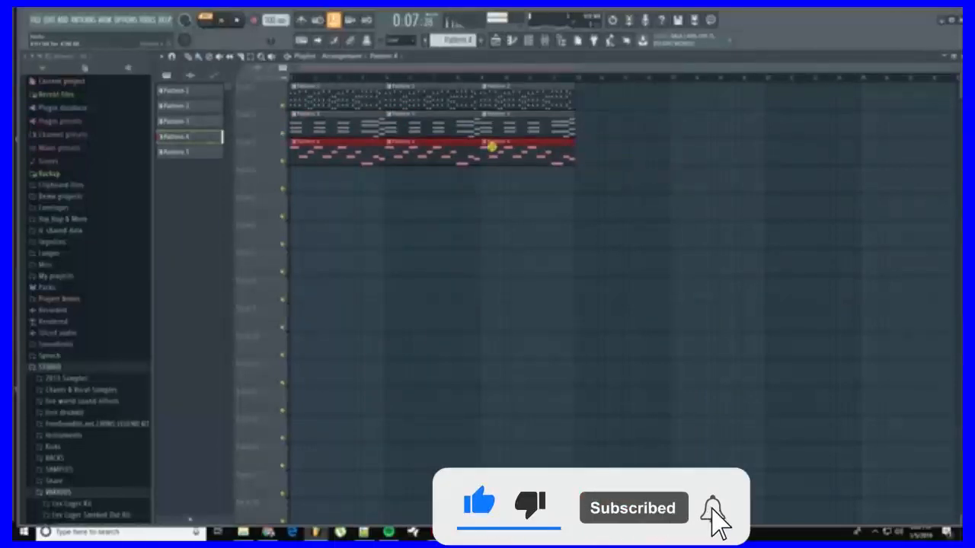
# Step: Make the third Pattern 4 clip unique and open its Purity notes in the piano roll
pyautogui.click(485, 143)
pyautogui.click(513, 207)
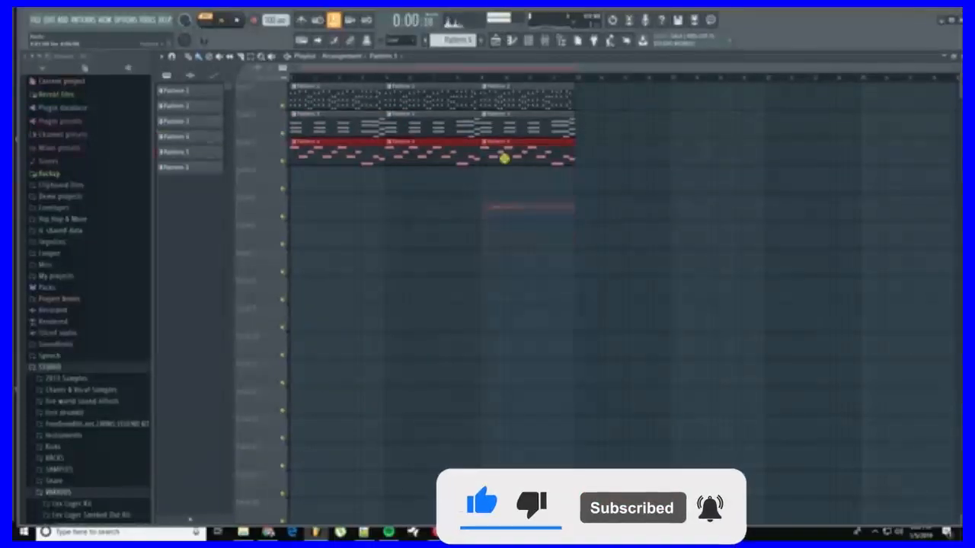
pyautogui.doubleClick(502, 151)
pyautogui.press('space')
# Step: Shorten the first Purity note to about a third of its length, remove the stray high note and play the pattern
pyautogui.moveTo(244, 216); pyautogui.dragTo(207, 215)
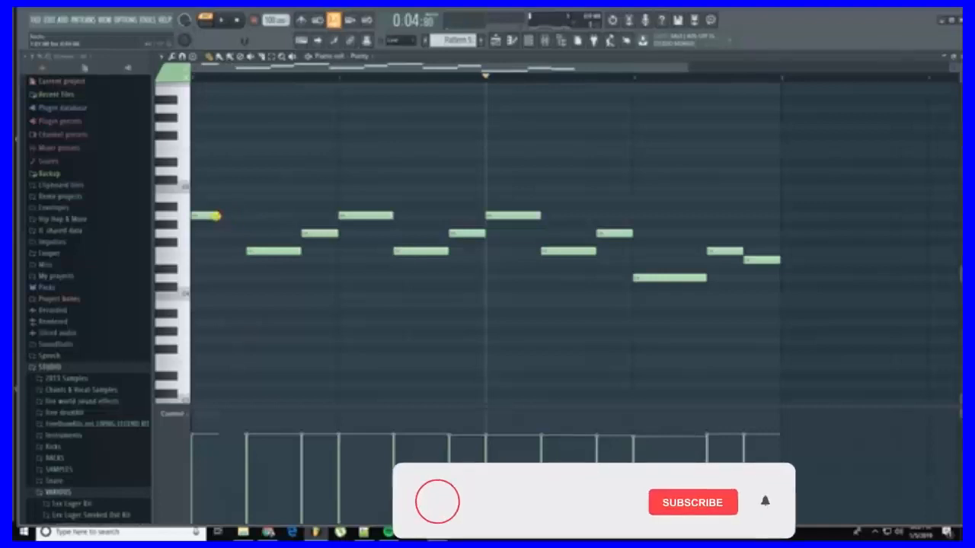
pyautogui.click(195, 86)
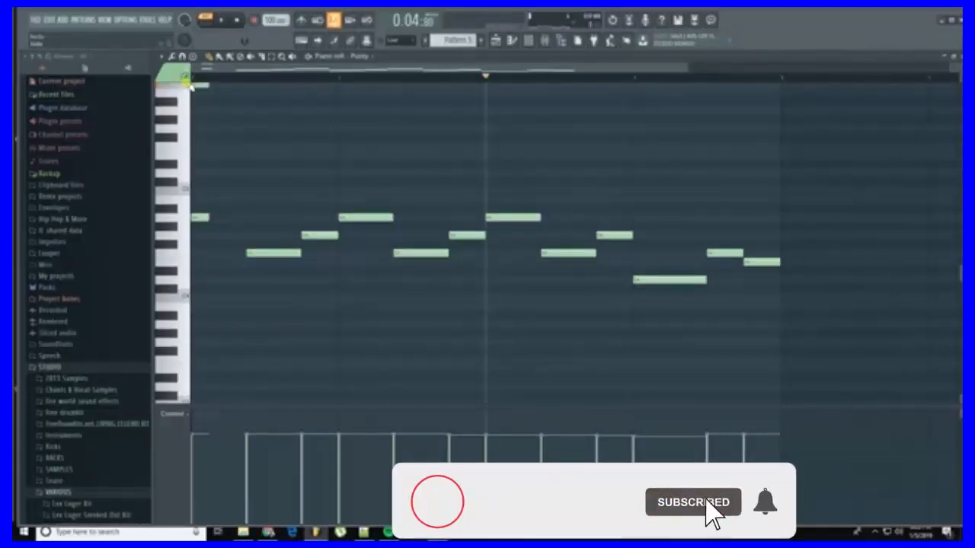
pyautogui.scroll(3, 196, 86)
pyautogui.press('space')
pyautogui.press('space')
pyautogui.click(225, 21)
pyautogui.click(235, 20)
pyautogui.press('space')
# Step: Shorten the second to fifth Purity notes to match the short first note
pyautogui.moveTo(300, 333); pyautogui.dragTo(264, 332)
pyautogui.moveTo(335, 316); pyautogui.dragTo(310, 315)
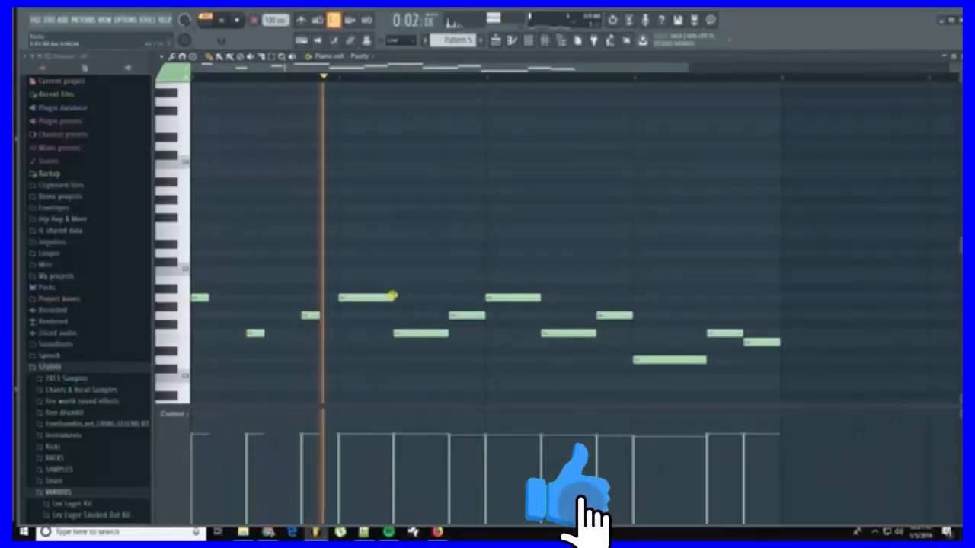
pyautogui.moveTo(385, 299); pyautogui.dragTo(356, 298)
pyautogui.press('space')
pyautogui.moveTo(445, 335); pyautogui.dragTo(405, 336)
# Step: Shorten the sixth to ninth Purity notes to the same short length
pyautogui.moveTo(467, 268); pyautogui.dragTo(598, 378)
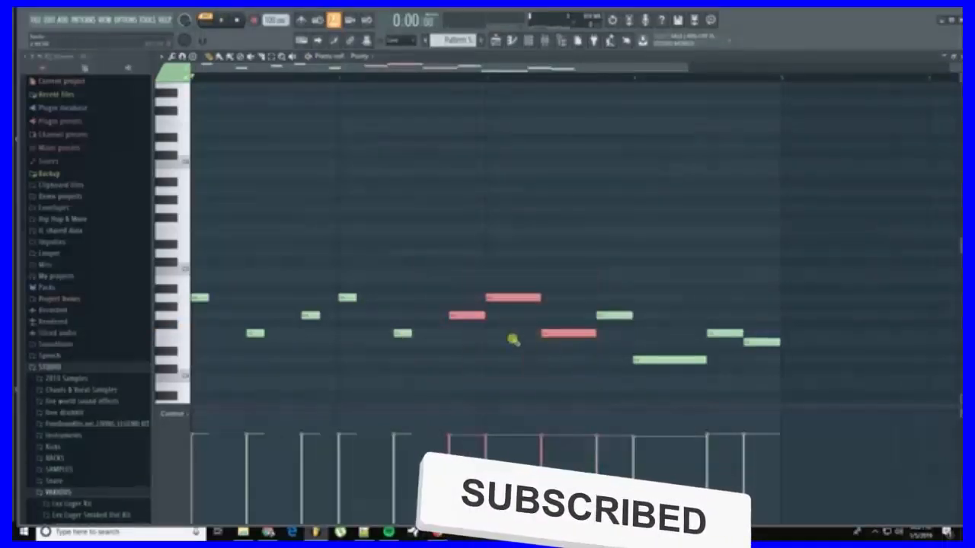
pyautogui.click(472, 316)
pyautogui.moveTo(481, 315); pyautogui.dragTo(465, 315)
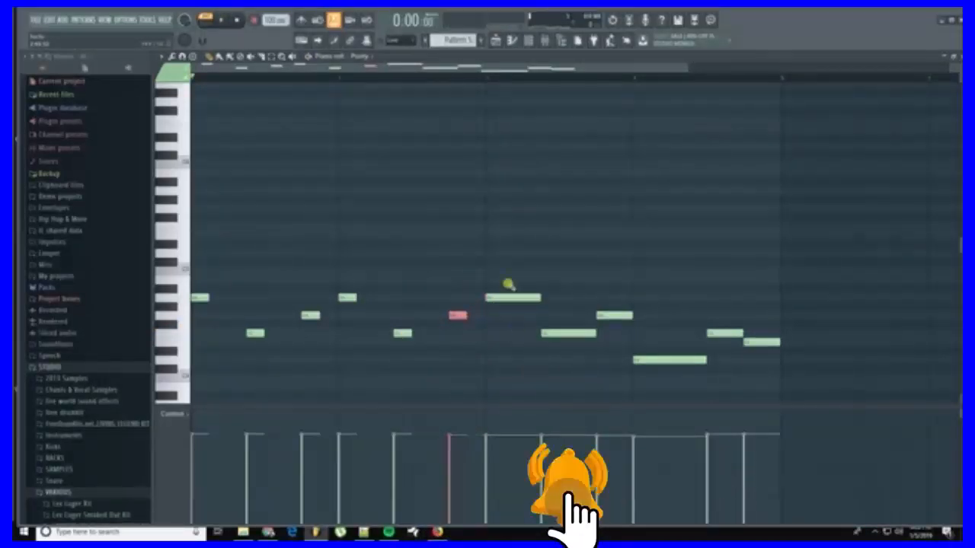
pyautogui.moveTo(507, 282); pyautogui.dragTo(589, 333)
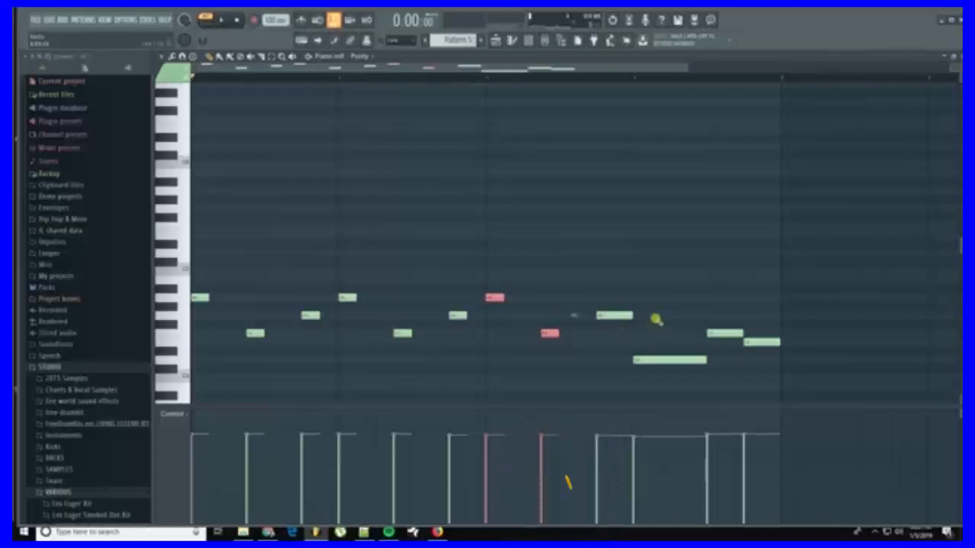
pyautogui.click(627, 315)
pyautogui.moveTo(630, 315); pyautogui.dragTo(614, 315)
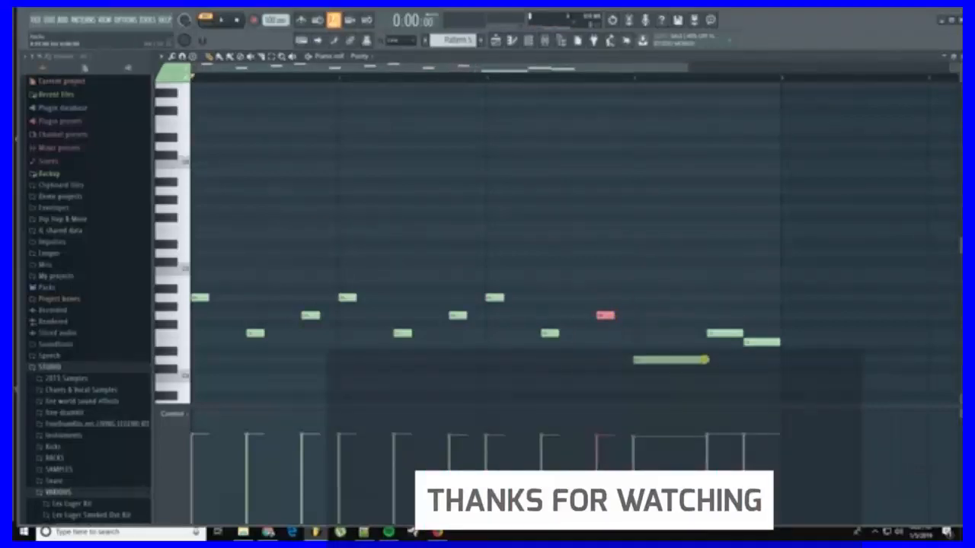
# Step: Replace the long Purity note at the start of bar 4 with three short repeated notes, preview them and return to the playlist
pyautogui.click(696, 360)
pyautogui.press('space')
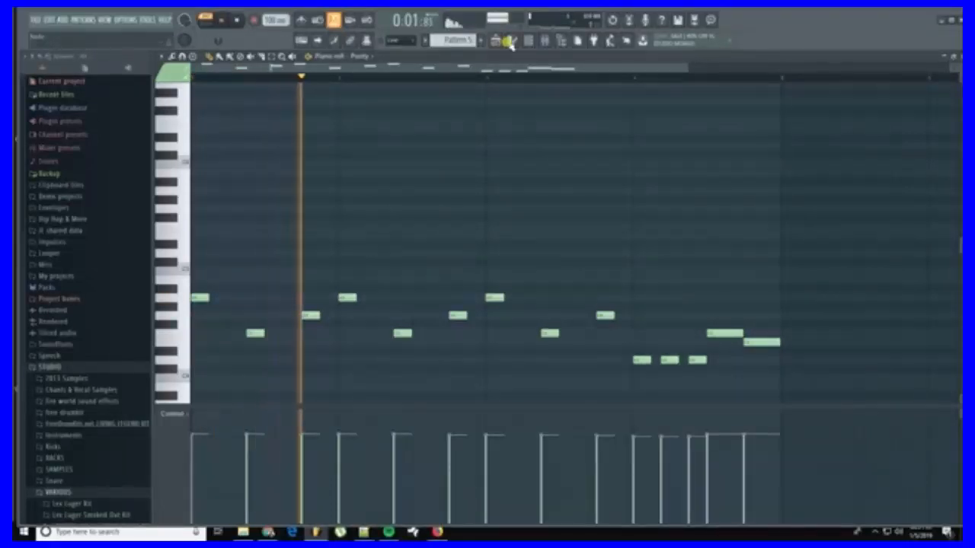
pyautogui.press('space')
pyautogui.click(543, 40)
pyautogui.click(499, 42)
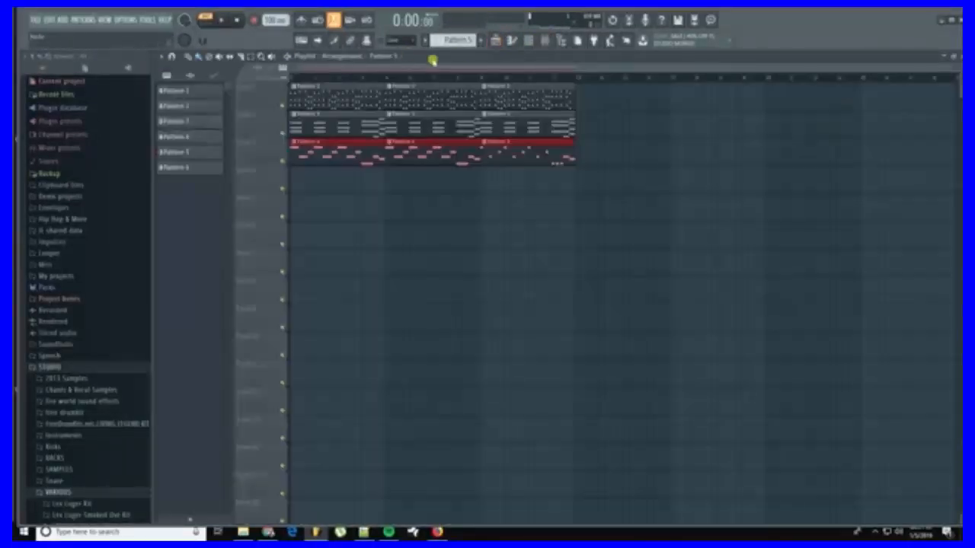
# Step: Place Pattern 1 on the fourth playlist track and Pattern 6 on the fifth, both in bars 9 to 12
pyautogui.click(479, 179)
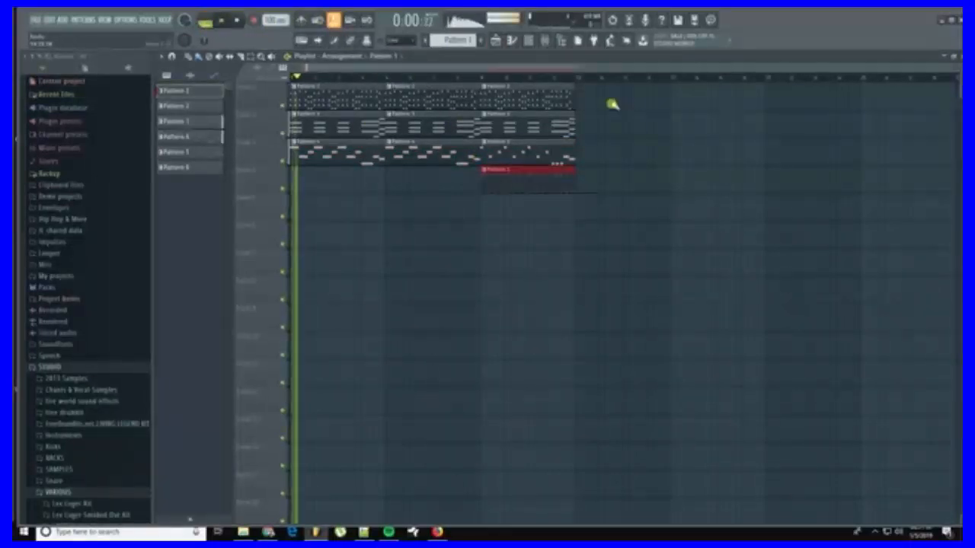
pyautogui.moveTo(437, 218); pyautogui.dragTo(432, 79)
pyautogui.click(535, 42)
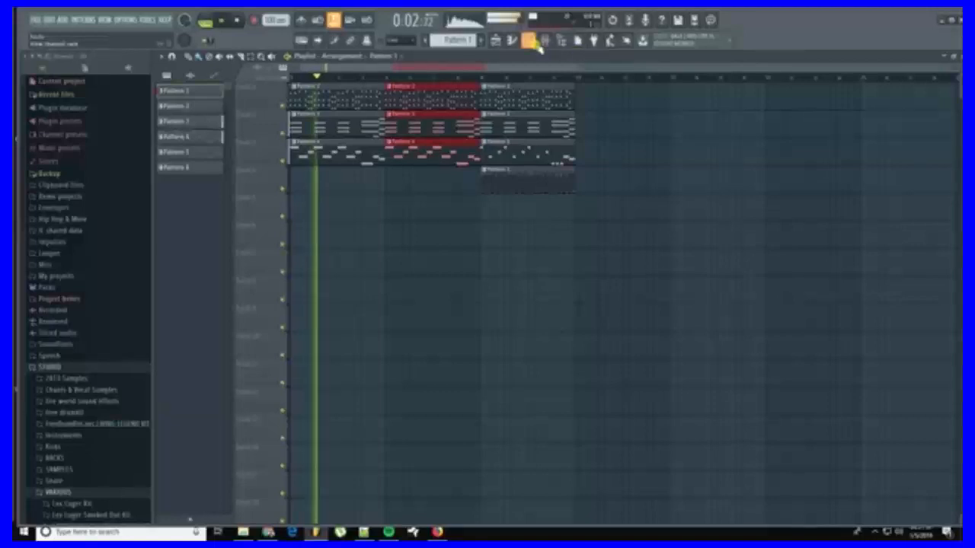
pyautogui.press('Right')
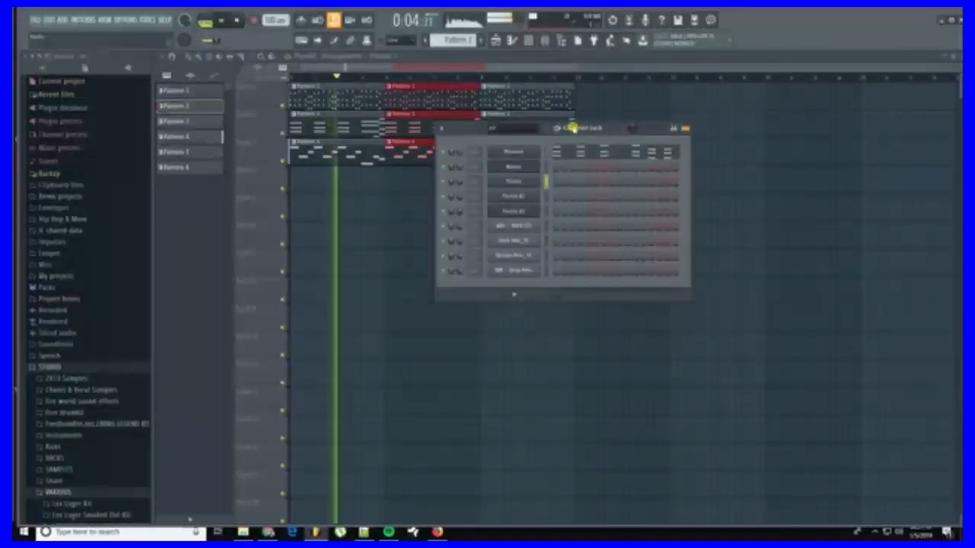
pyautogui.press('Right')
pyautogui.press('Right')
pyautogui.press('Right')
pyautogui.press('Right')
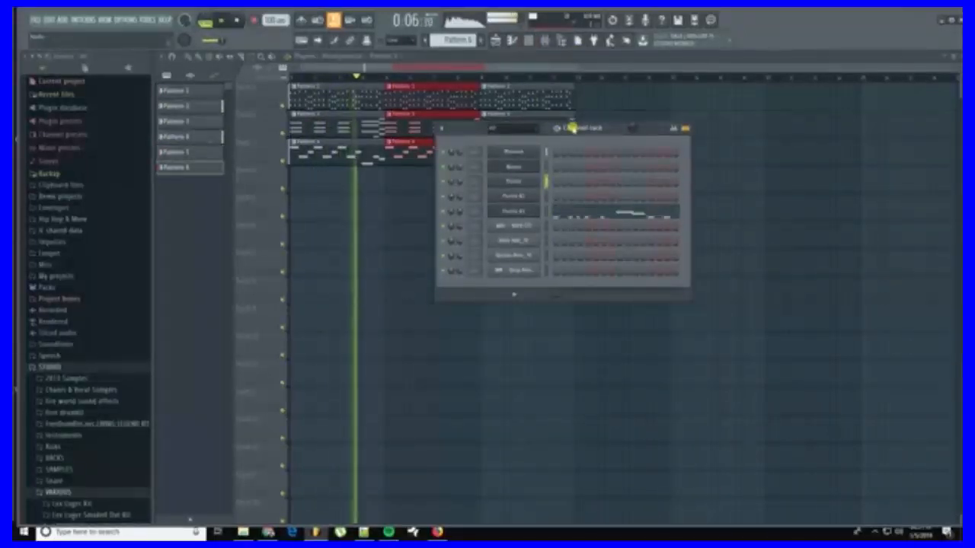
pyautogui.keyDown('ctrl'); pyautogui.click(792, 153); pyautogui.keyUp('ctrl')
pyautogui.click(489, 214)
# Step: Duplicate all five clips of bars 9 to 12 into bars 13 to 16
pyautogui.moveTo(543, 214); pyautogui.dragTo(577, 58)
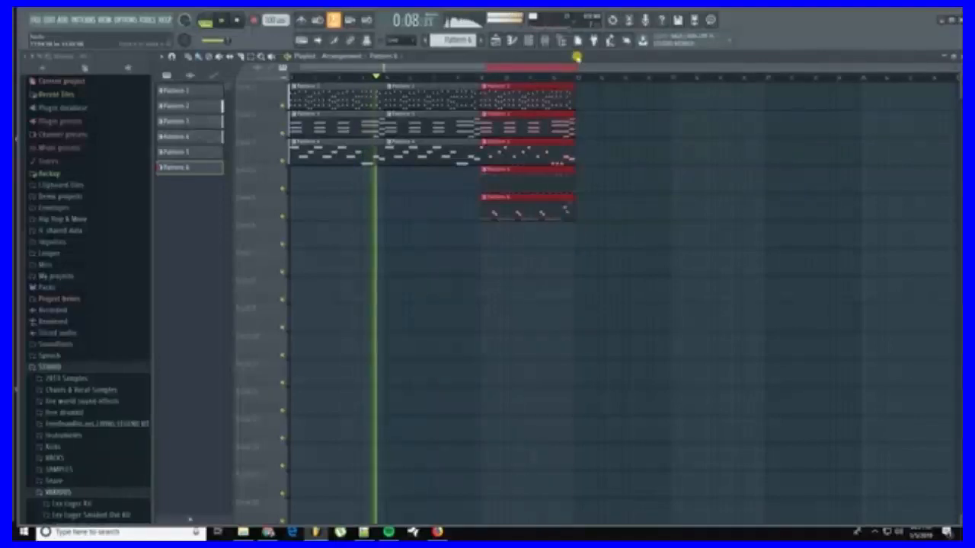
pyautogui.hotkey('ctrl', 'b')
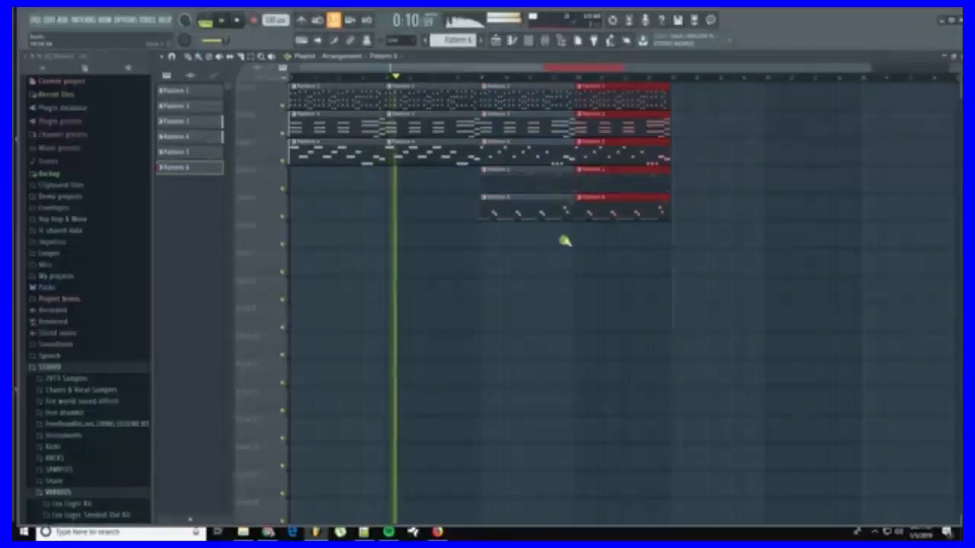
# Step: Add Fruity Love Philter to the Master mixer track and create an automation clip for its Filter 1 cutoff frequency
pyautogui.click(543, 40)
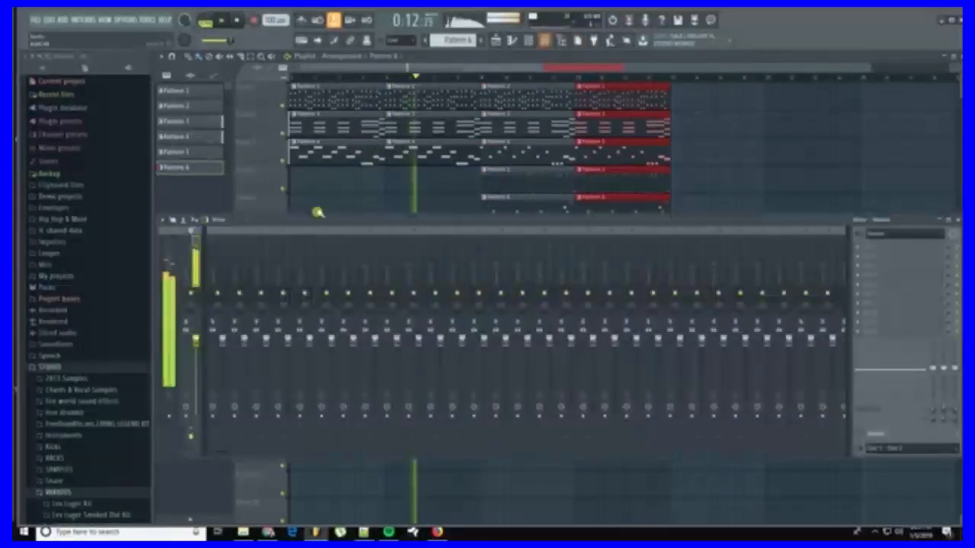
pyautogui.click(859, 261)
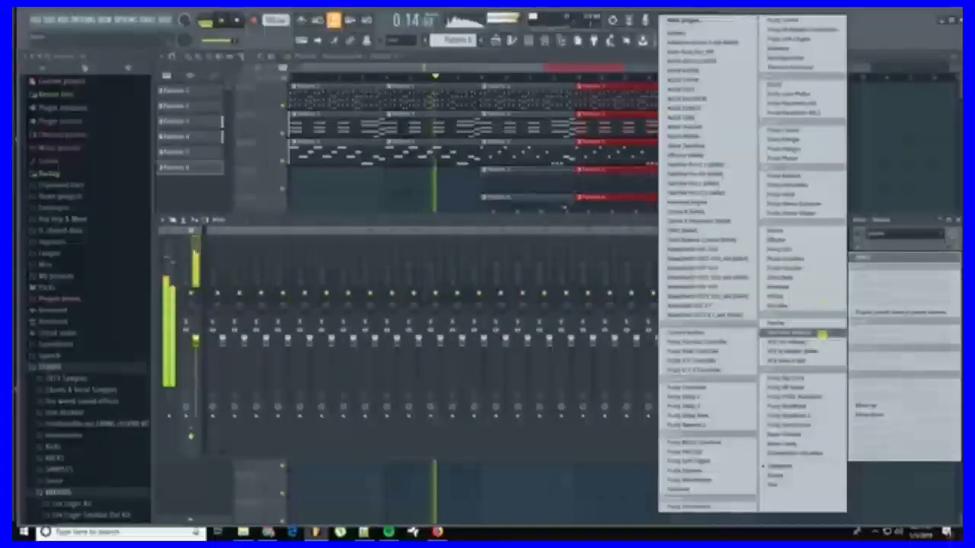
pyautogui.click(802, 89)
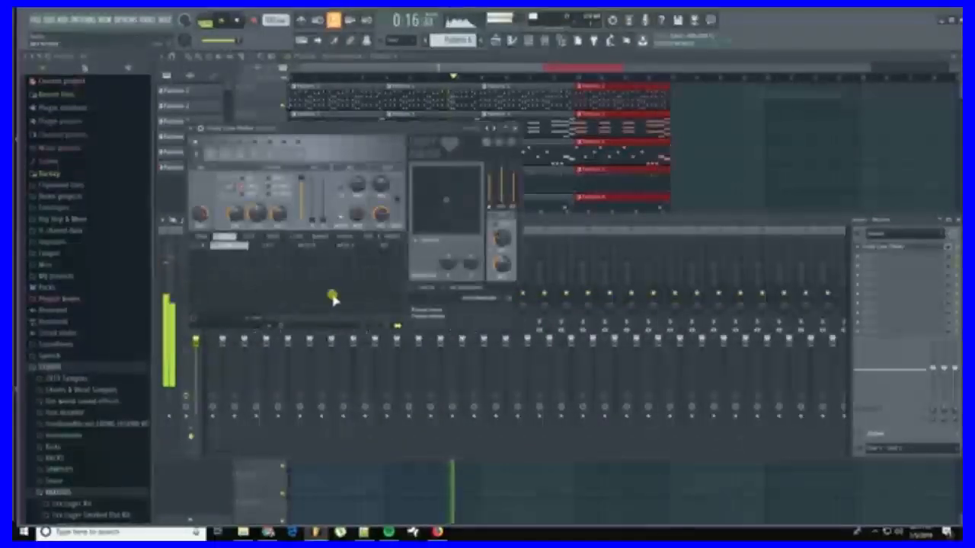
pyautogui.rightClick(258, 219)
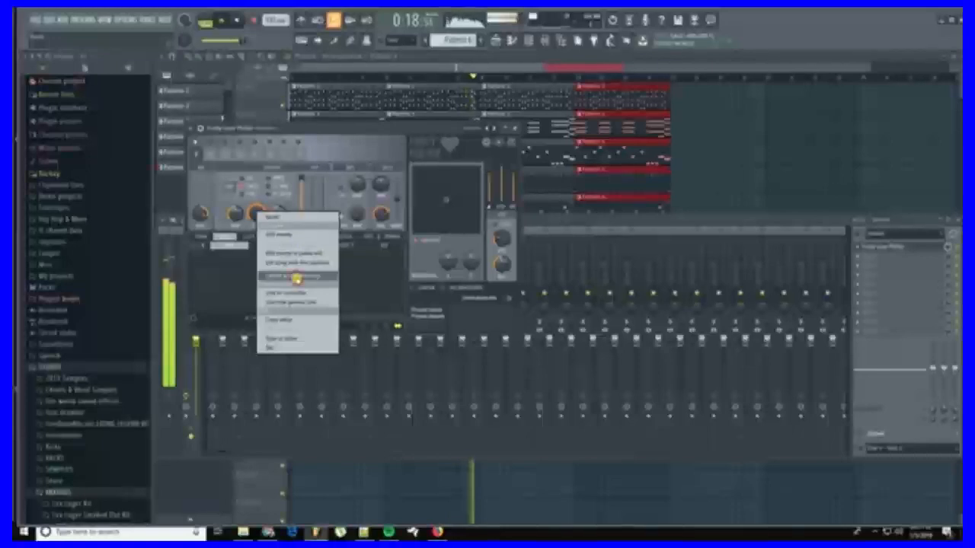
pyautogui.click(296, 279)
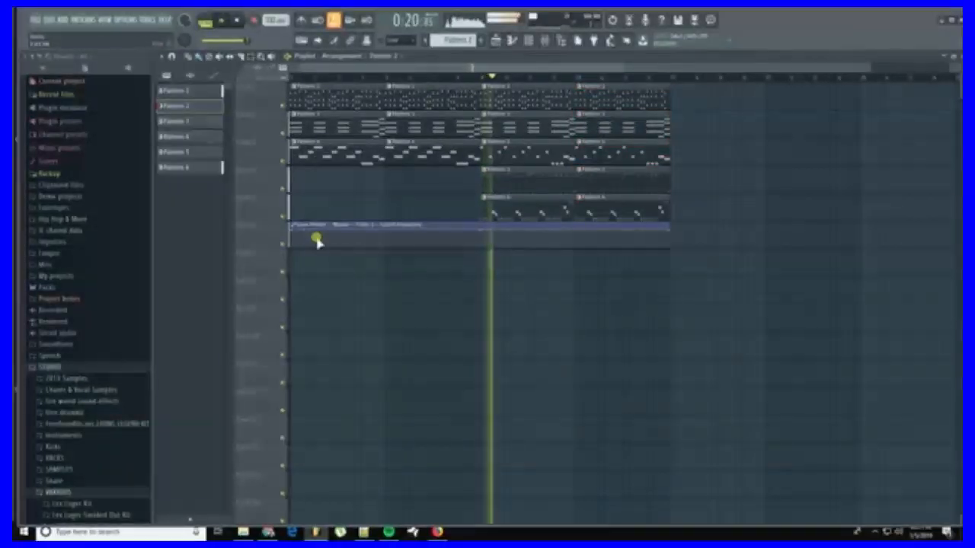
# Step: Shape the cutoff automation to stay low from bar 1 and curve up steeply to the high level at bar 9
pyautogui.moveTo(292, 227); pyautogui.dragTo(291, 244)
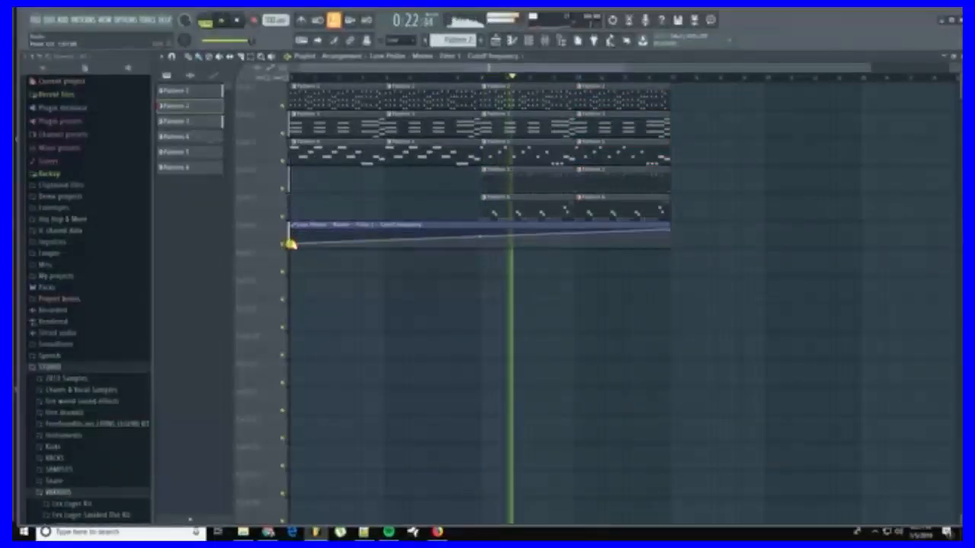
pyautogui.rightClick(445, 241)
pyautogui.rightClick(478, 236)
pyautogui.moveTo(479, 232); pyautogui.dragTo(457, 243)
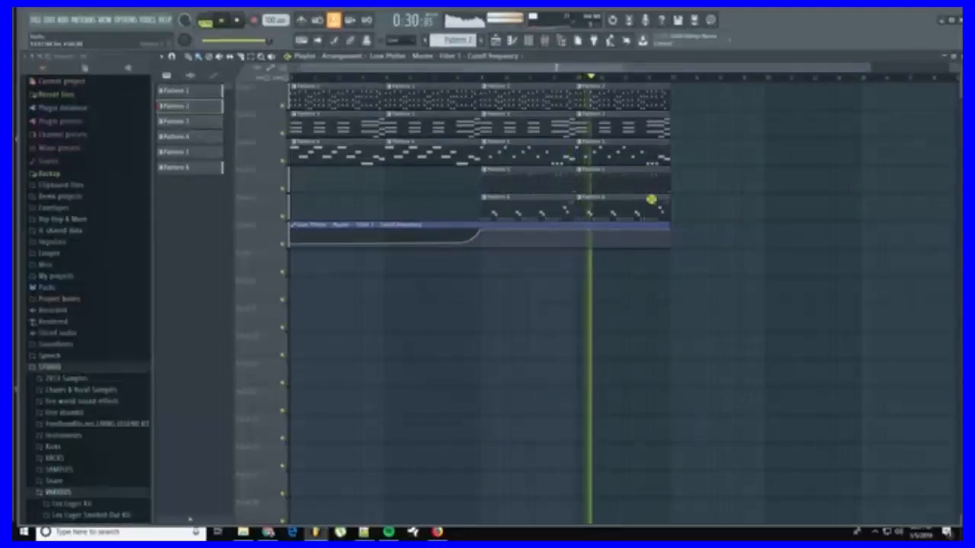
# Step: Route the nine instrument and drum channels to consecutive mixer tracks starting at the first insert
pyautogui.moveTo(631, 206); pyautogui.dragTo(628, 90)
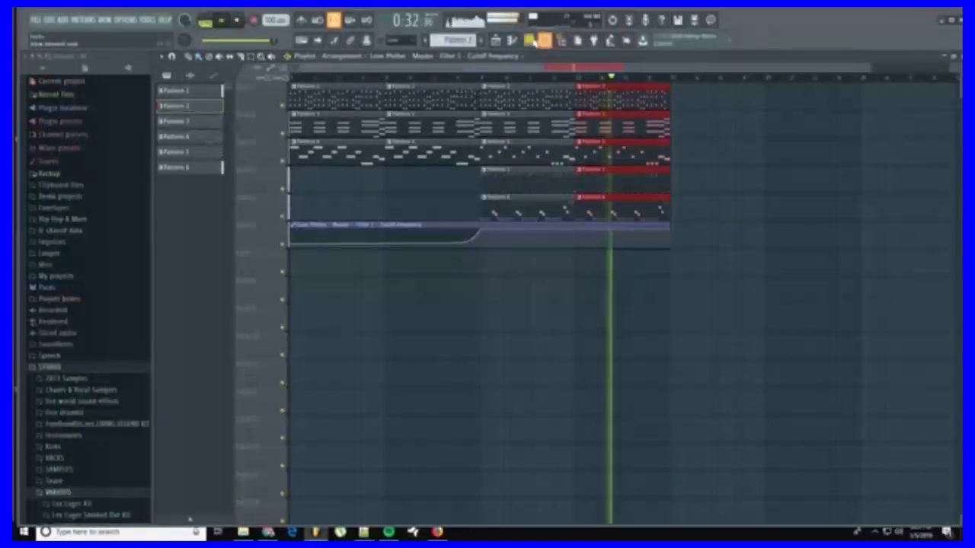
pyautogui.click(544, 40)
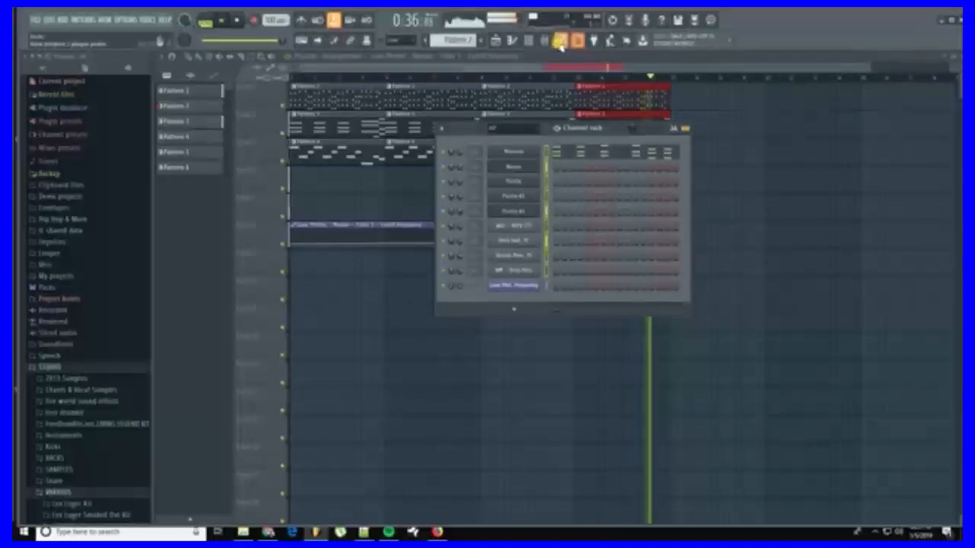
pyautogui.click(558, 41)
pyautogui.rightClick(230, 254)
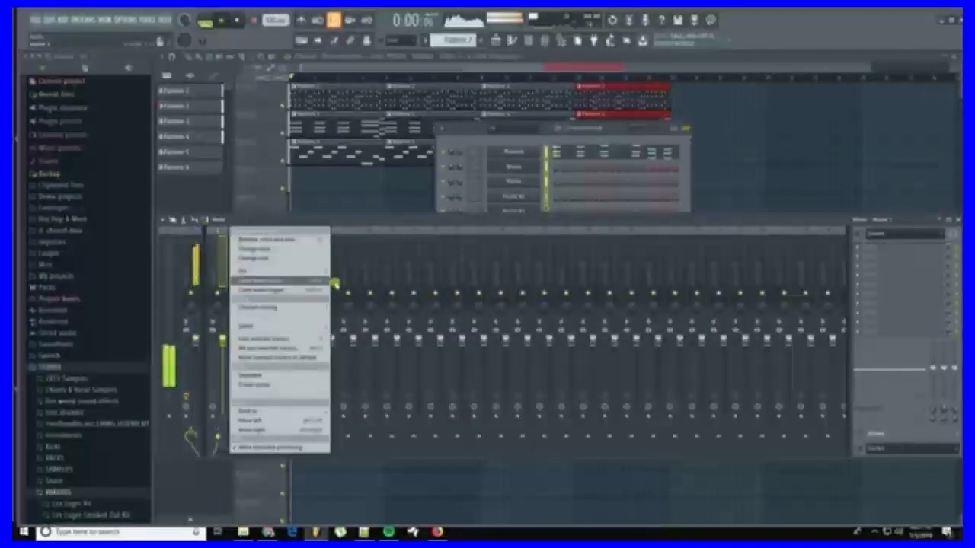
pyautogui.click(367, 324)
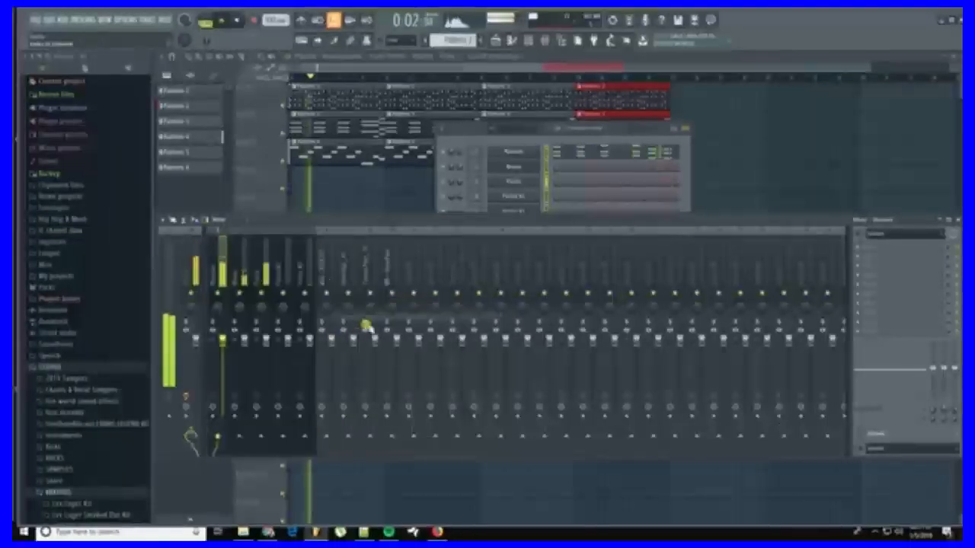
# Step: Lower the faders of the nine routed mixer tracks to balance the levels of the instruments and drums
pyautogui.moveTo(223, 340); pyautogui.dragTo(267, 353)
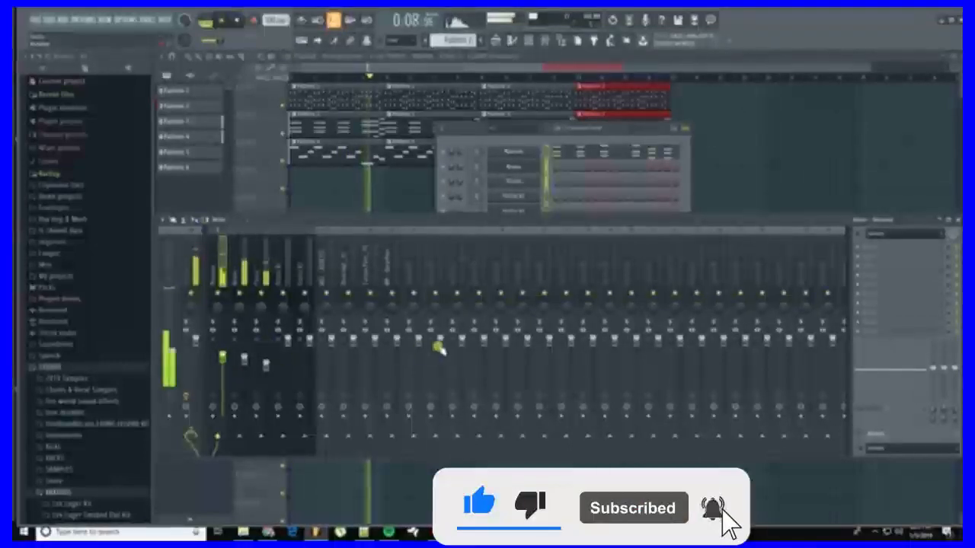
pyautogui.moveTo(395, 343); pyautogui.dragTo(394, 354)
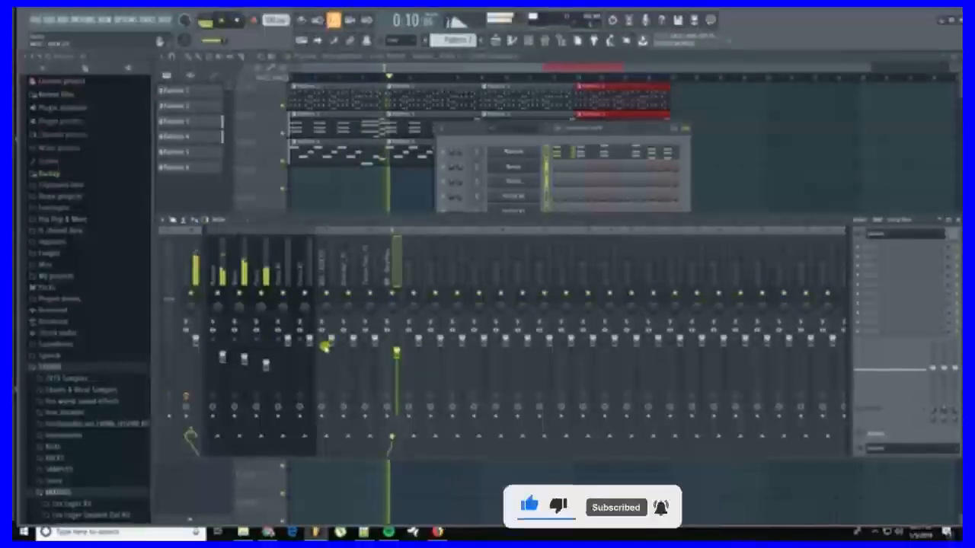
pyautogui.click(330, 342)
pyautogui.moveTo(310, 341); pyautogui.dragTo(308, 355)
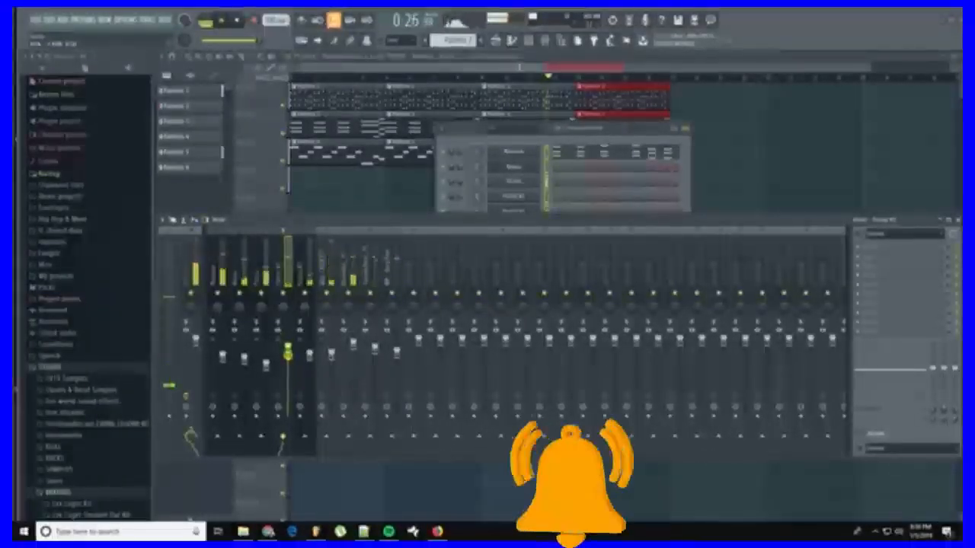
# Step: Stop playback and create a new automation clip for the Filter 1 cutoff frequency of Fruity Love Philter on the Master track
pyautogui.click(581, 55)
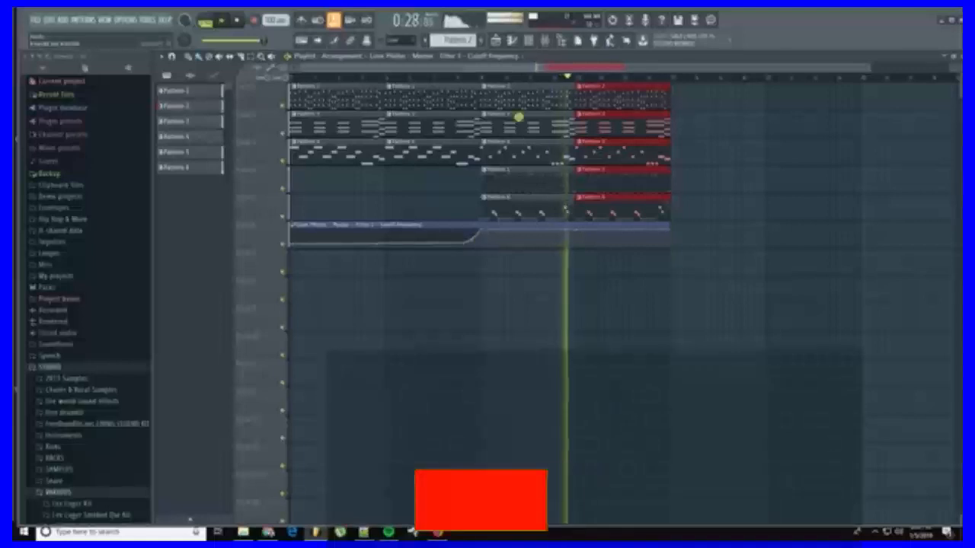
pyautogui.press('F9')
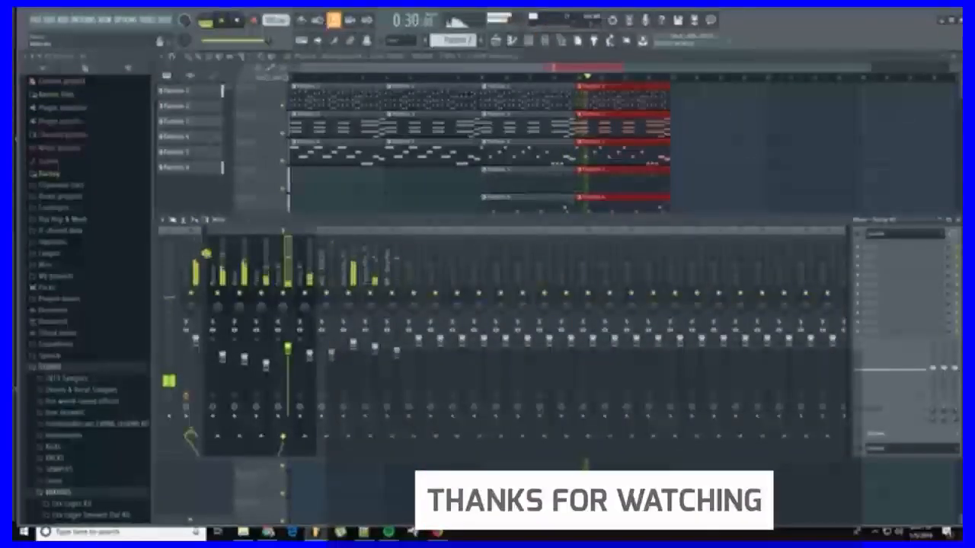
pyautogui.click(199, 255)
pyautogui.click(886, 248)
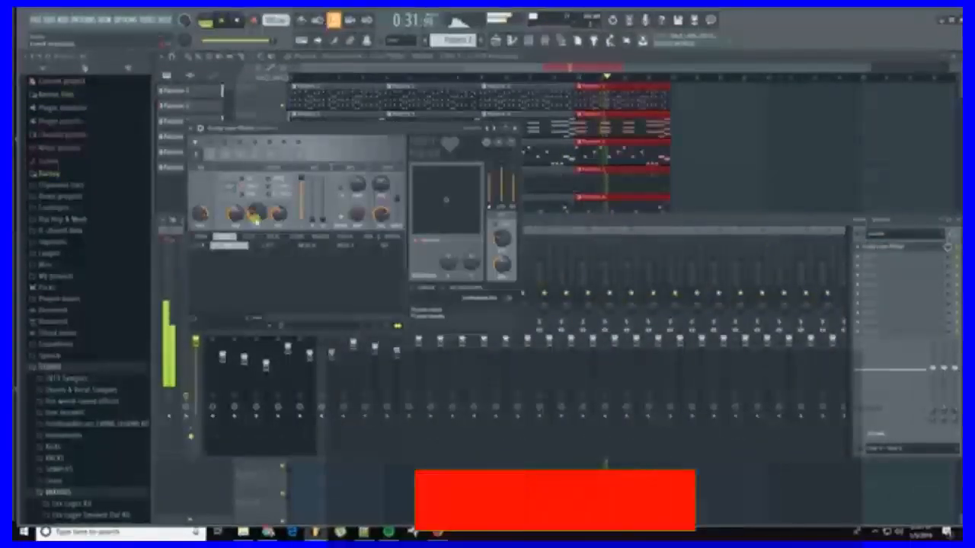
pyautogui.rightClick(251, 214)
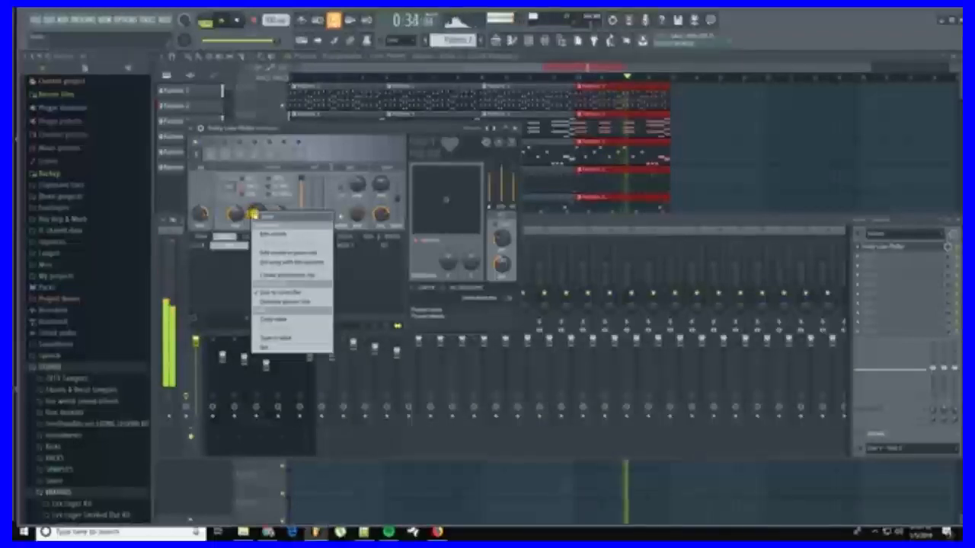
pyautogui.click(255, 215)
pyautogui.press('space')
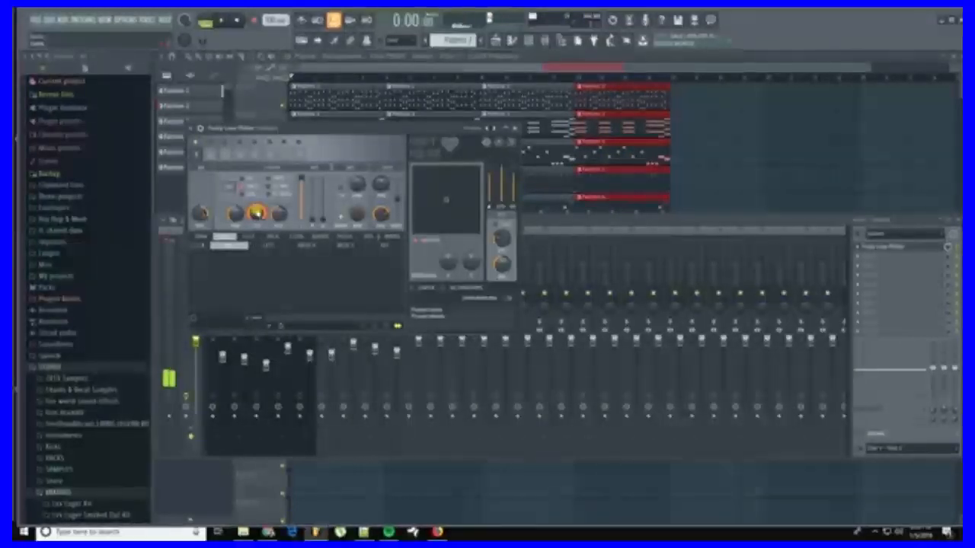
pyautogui.rightClick(257, 215)
pyautogui.click(310, 278)
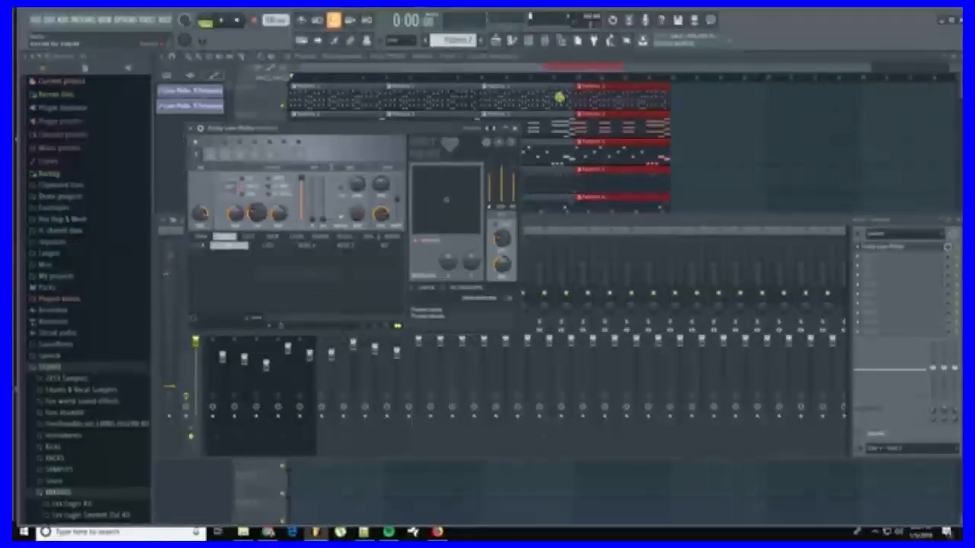
# Step: Delete the earlier cutoff frequency automation from the channel rack, keeping only the new clip on the seventh playlist track
pyautogui.click(533, 42)
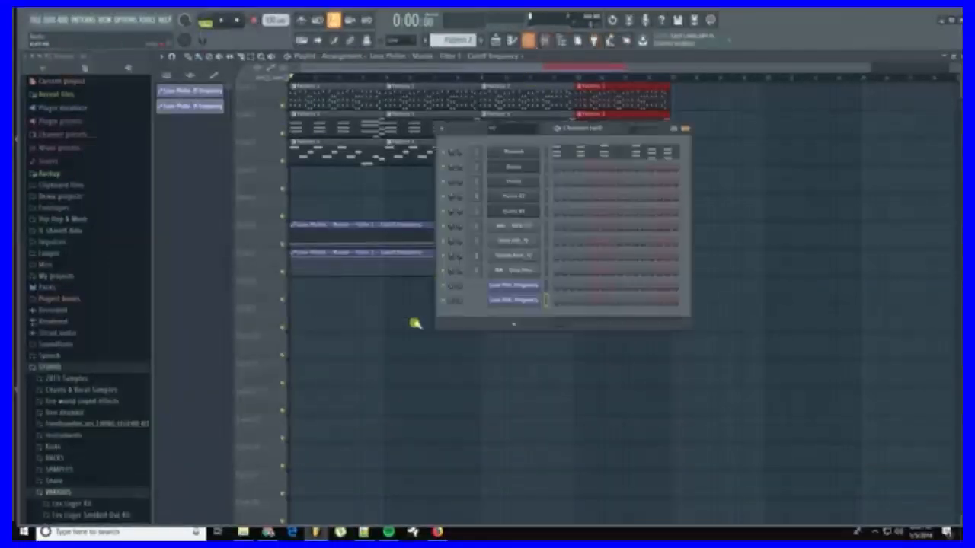
pyautogui.rightClick(530, 301)
pyautogui.click(567, 378)
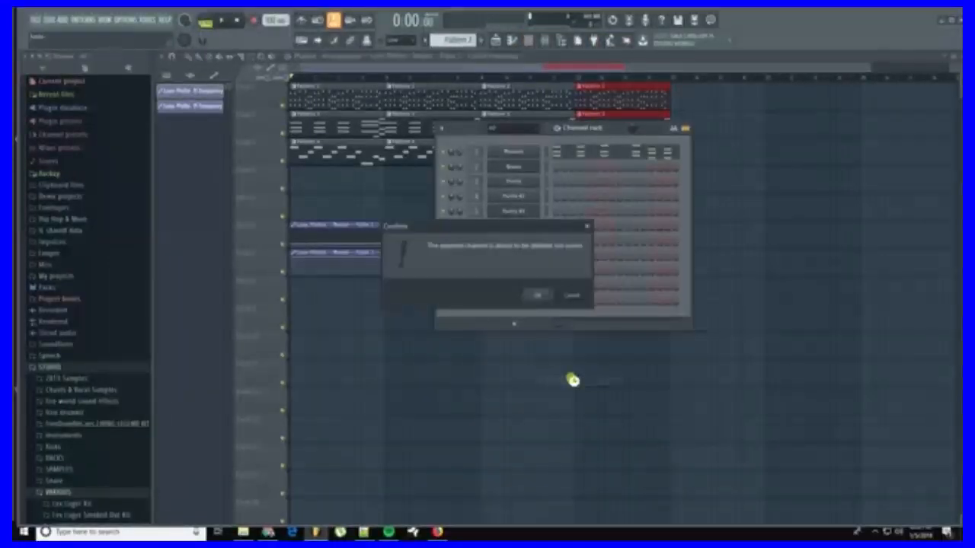
pyautogui.press('Return')
# Step: Shape the new cutoff automation to stay low until just before bar 9, rise sharply there, and move the clip to the sixth track
pyautogui.click(428, 259)
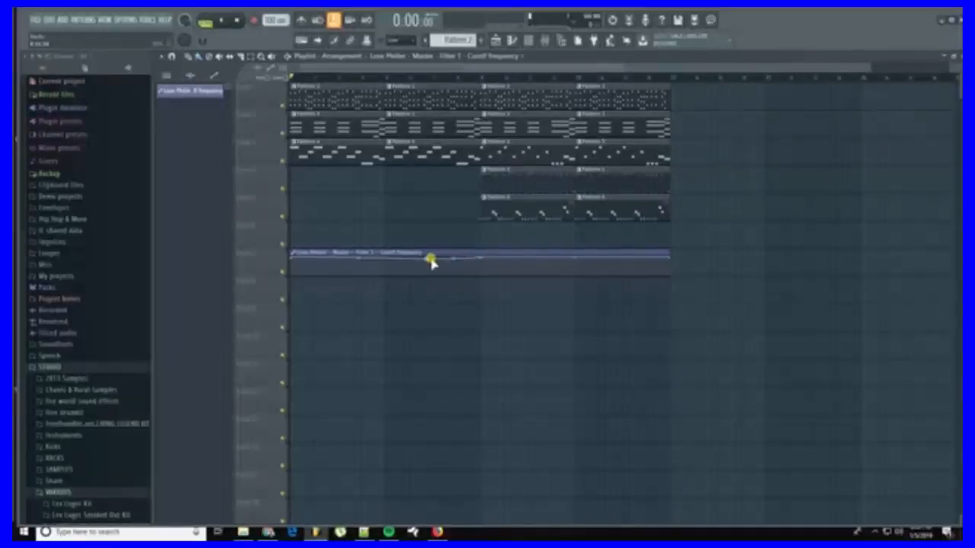
pyautogui.rightClick(430, 262)
pyautogui.click(440, 272)
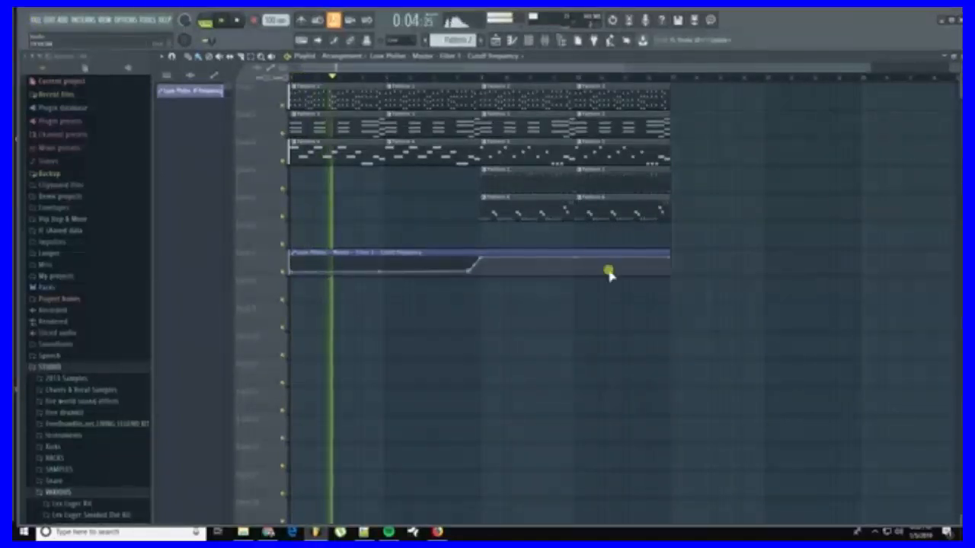
pyautogui.moveTo(581, 252); pyautogui.dragTo(577, 224)
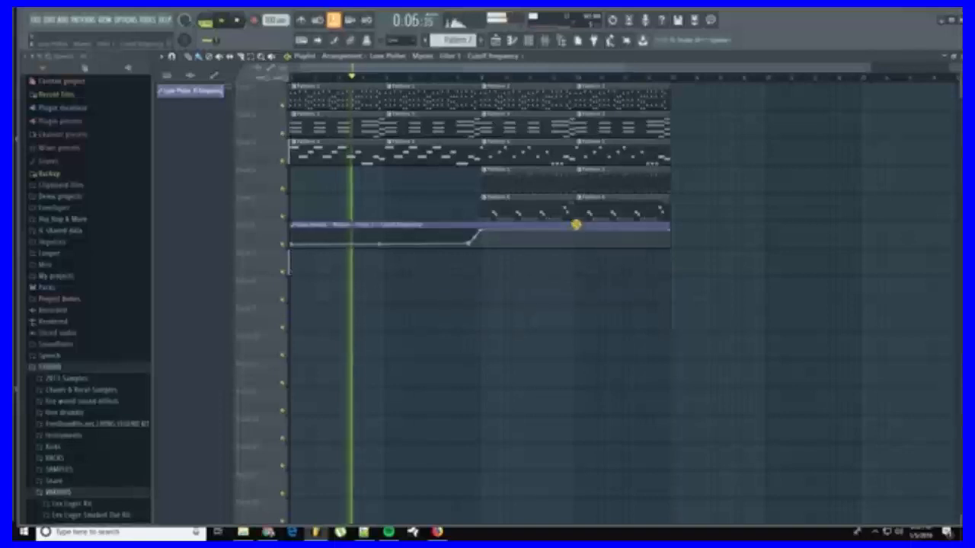
# Step: Place Pattern 6 in bars 5 to 8 on the fifth track and trim all pattern clips of these bars to end just before bar 9
pyautogui.moveTo(646, 198); pyautogui.dragTo(634, 95)
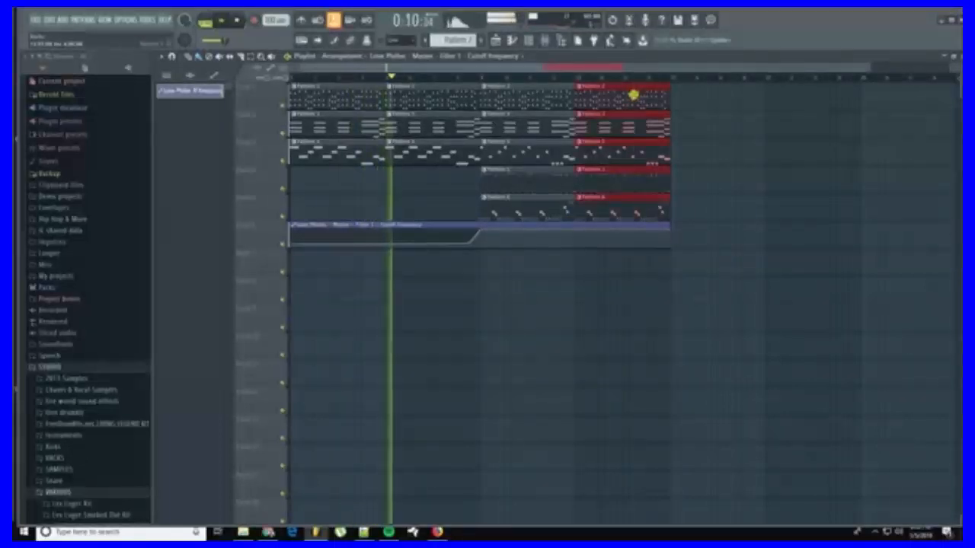
pyautogui.click(525, 189)
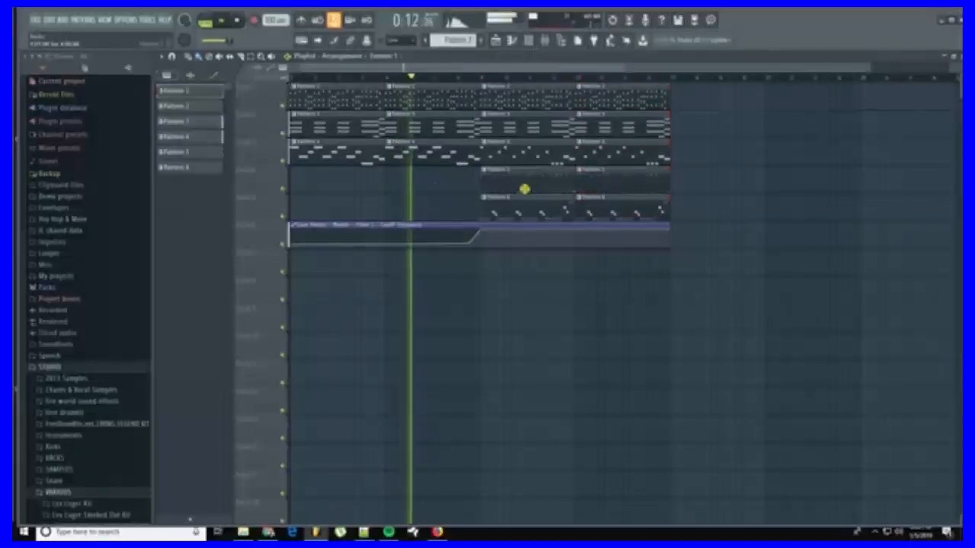
pyautogui.click(537, 210)
pyautogui.click(386, 204)
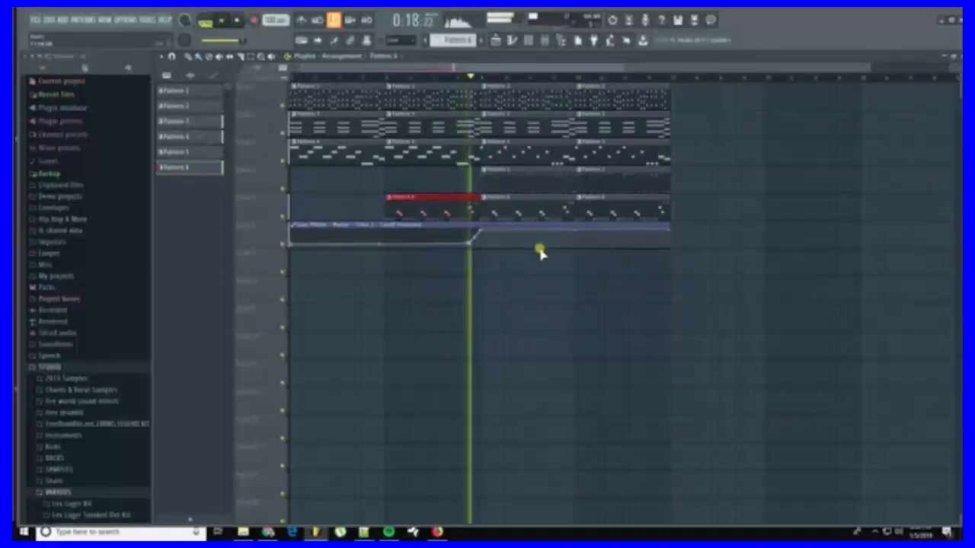
pyautogui.moveTo(461, 201); pyautogui.dragTo(475, 92)
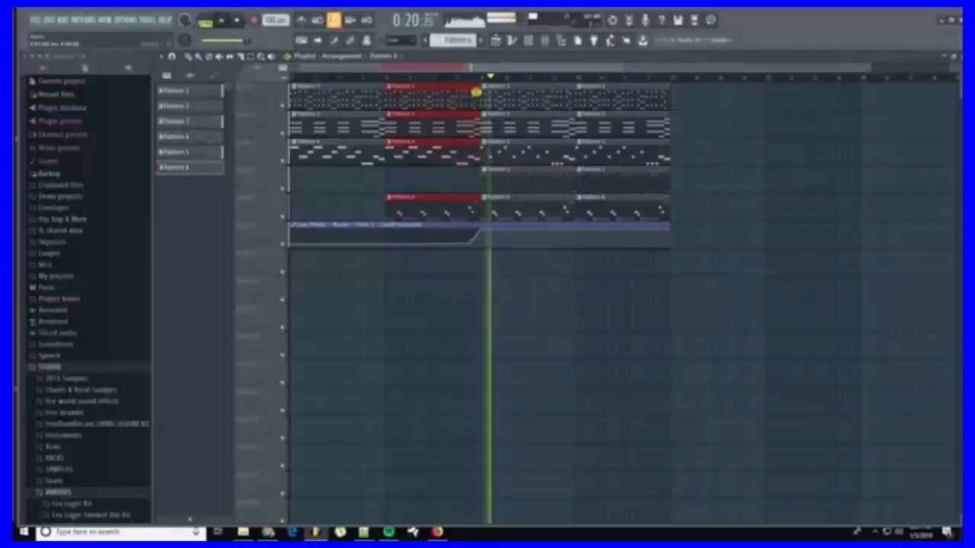
pyautogui.keyDown('ctrl'); pyautogui.click(624, 305); pyautogui.keyUp('ctrl')
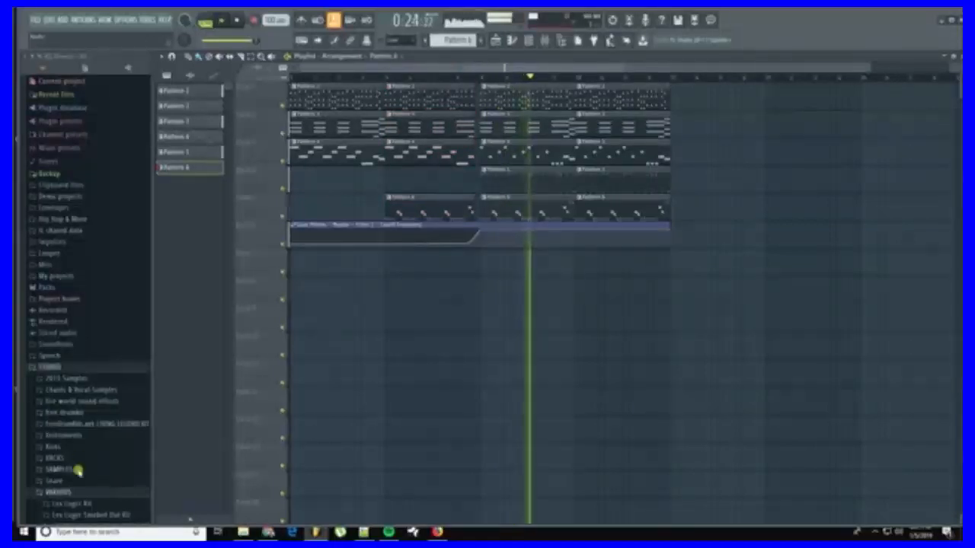
# Step: Preview the Chants sample in the Vox & FX folder of the Nick Mira Magma Drum Kit and add it as a channel in new Pattern 7
pyautogui.scroll(-2, 77, 471)
pyautogui.scroll(-1, 78, 446)
pyautogui.click(82, 393)
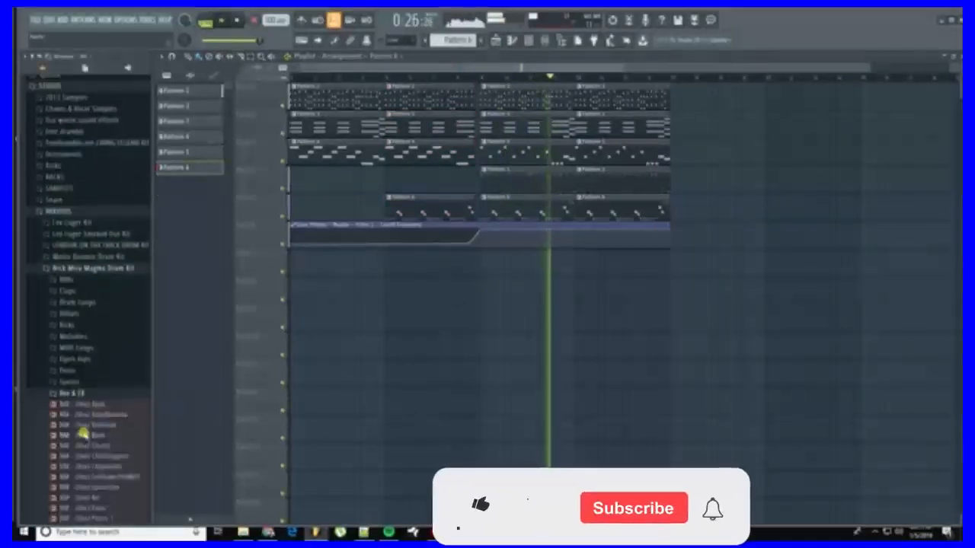
pyautogui.click(88, 446)
pyautogui.scroll(-2, 91, 437)
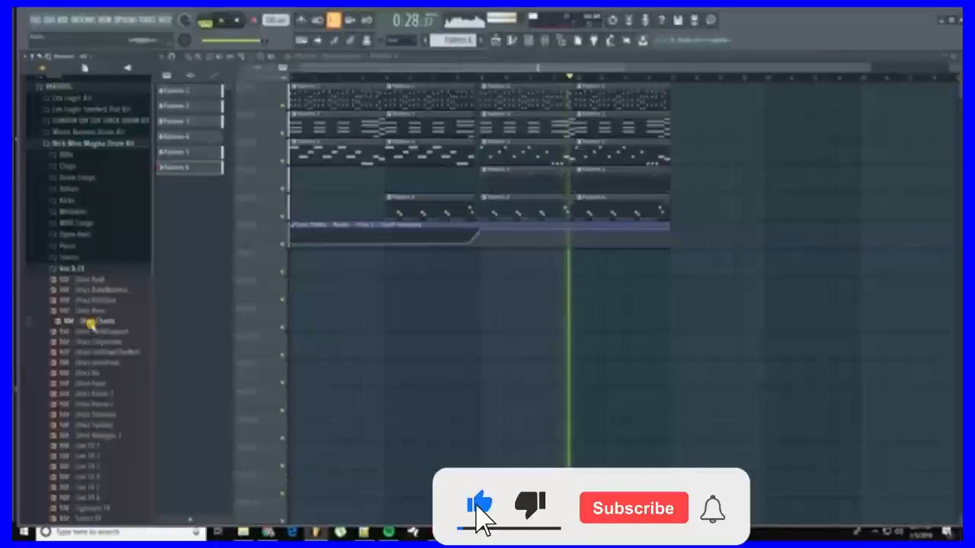
pyautogui.click(515, 42)
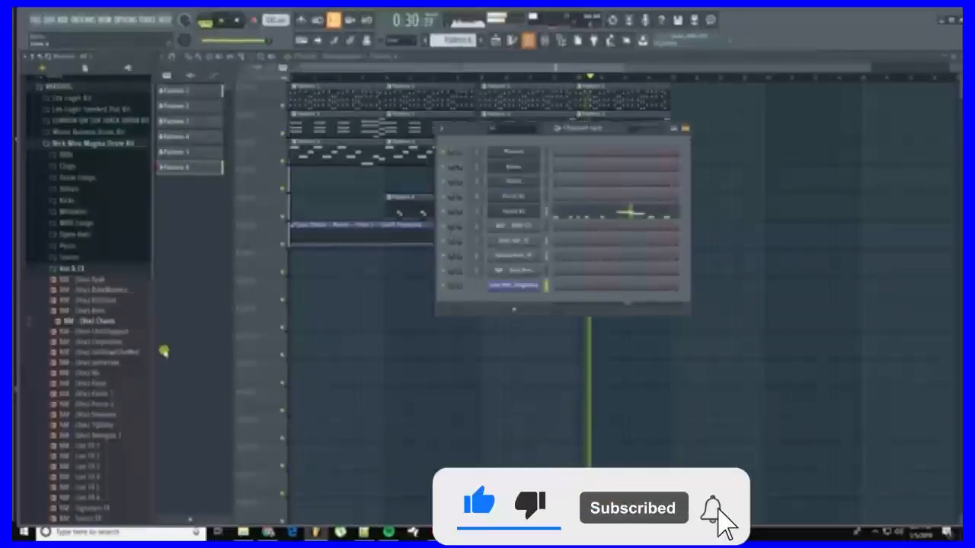
pyautogui.moveTo(569, 311); pyautogui.dragTo(527, 302)
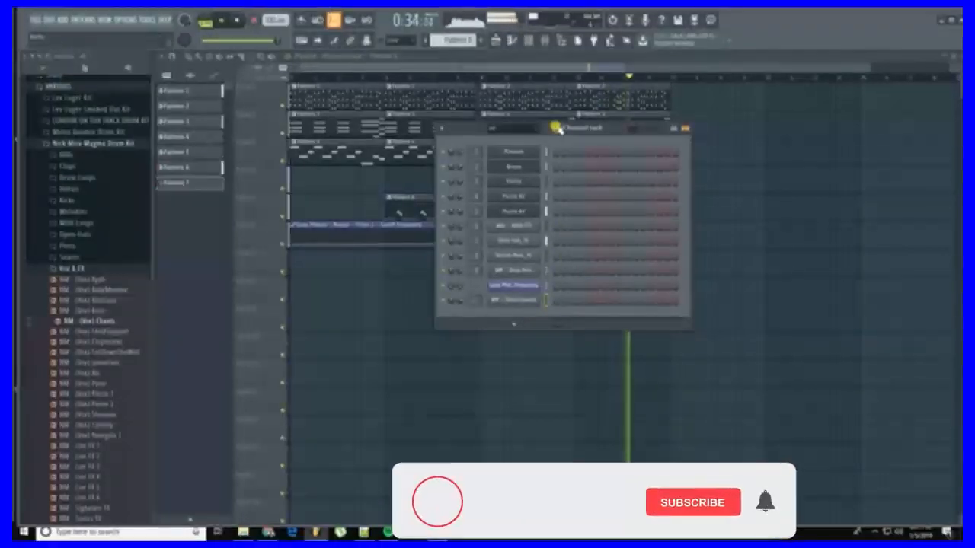
# Step: Enter two short Chants notes in the first bar of Pattern 7, lower them one semitone and repeat them evenly through the pattern
pyautogui.rightClick(536, 298)
pyautogui.click(559, 300)
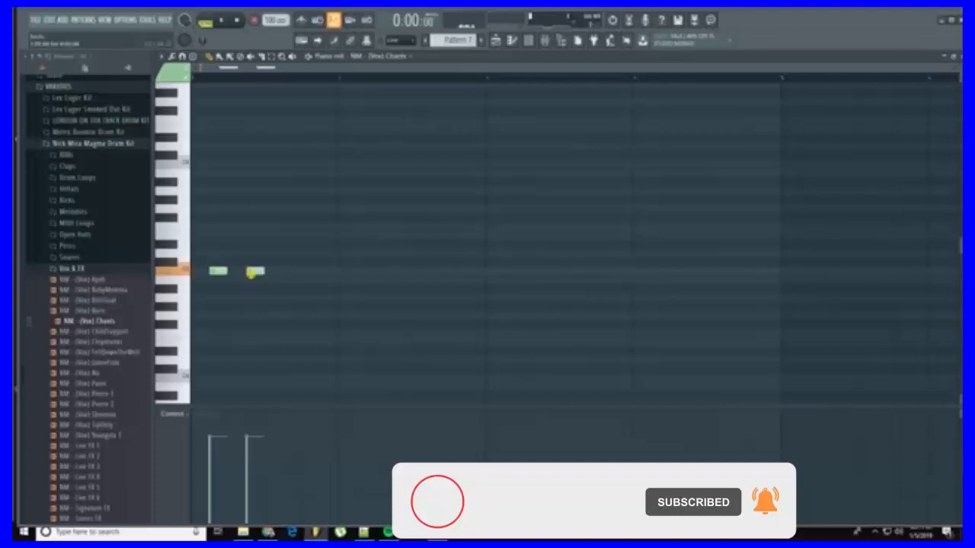
pyautogui.moveTo(235, 276); pyautogui.dragTo(260, 281)
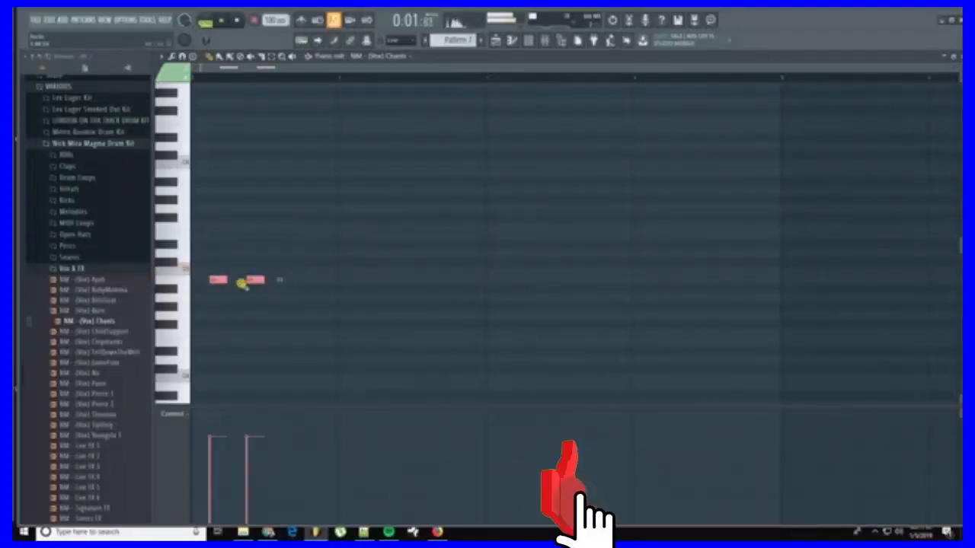
pyautogui.hotkey('ctrl', 'b')
pyautogui.hotkey('ctrl', 'b')
pyautogui.hotkey('ctrl', 'b')
pyautogui.hotkey('ctrl', 'b')
pyautogui.hotkey('ctrl', 'b')
pyautogui.hotkey('ctrl', 'b')
pyautogui.hotkey('ctrl', 'b')
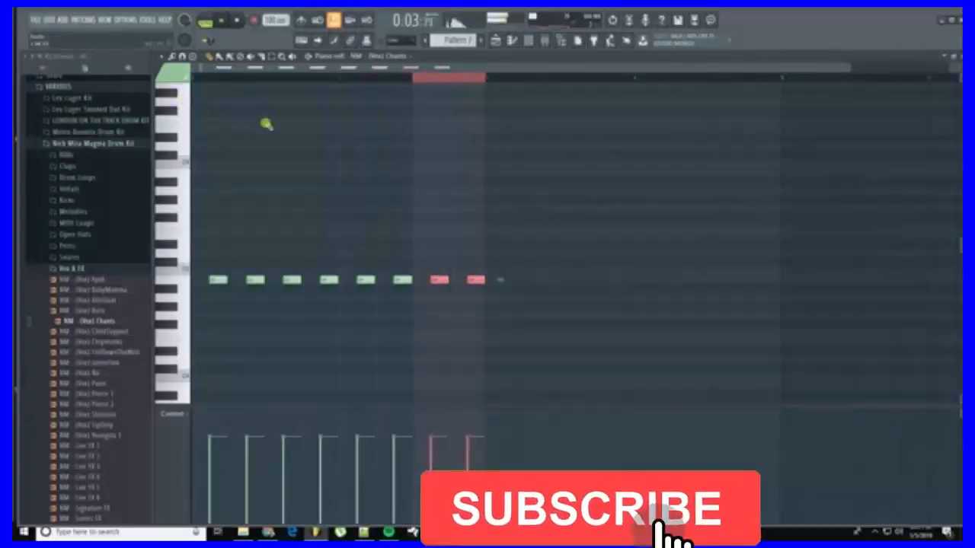
# Step: Place Pattern 7 in bars 13 to 16 on the seventh playlist track
pyautogui.click(491, 41)
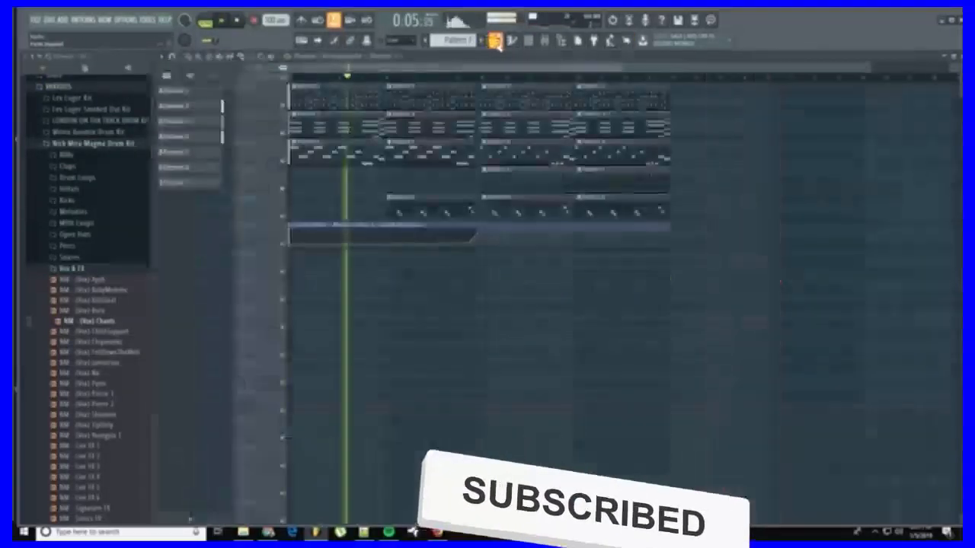
pyautogui.click(597, 263)
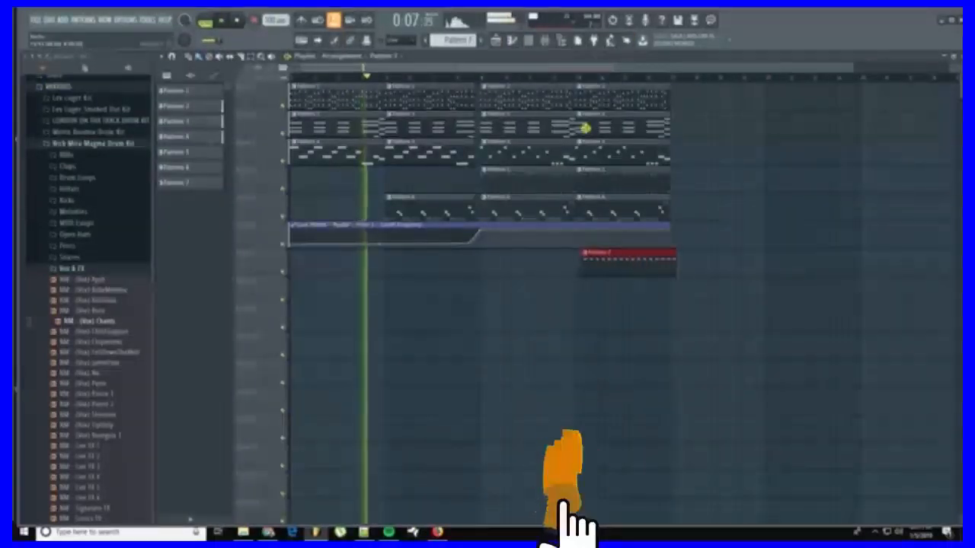
# Step: Create a master volume automation clip spanning the whole song to slightly past bar 16, and fade it out at the end
pyautogui.hotkey('ctrl', 'a')
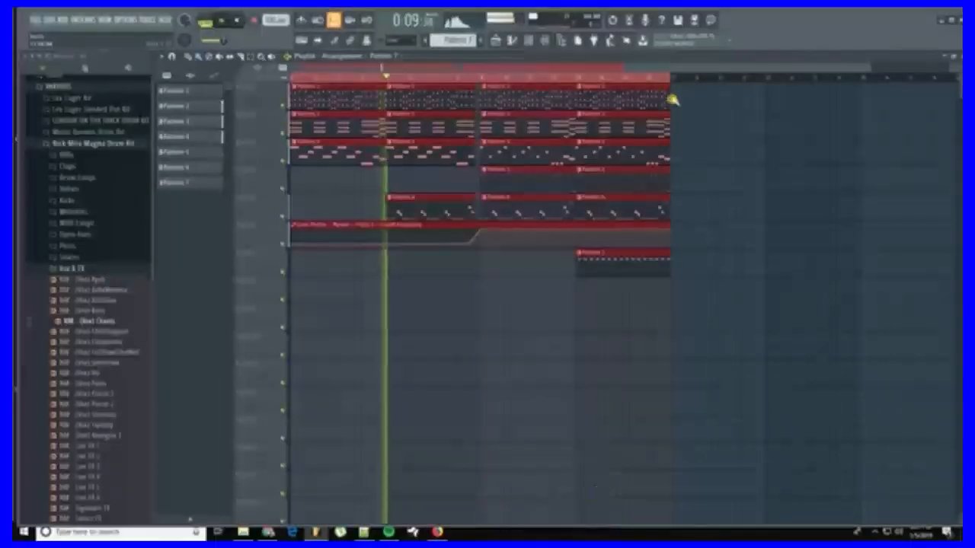
pyautogui.moveTo(681, 79); pyautogui.dragTo(284, 86)
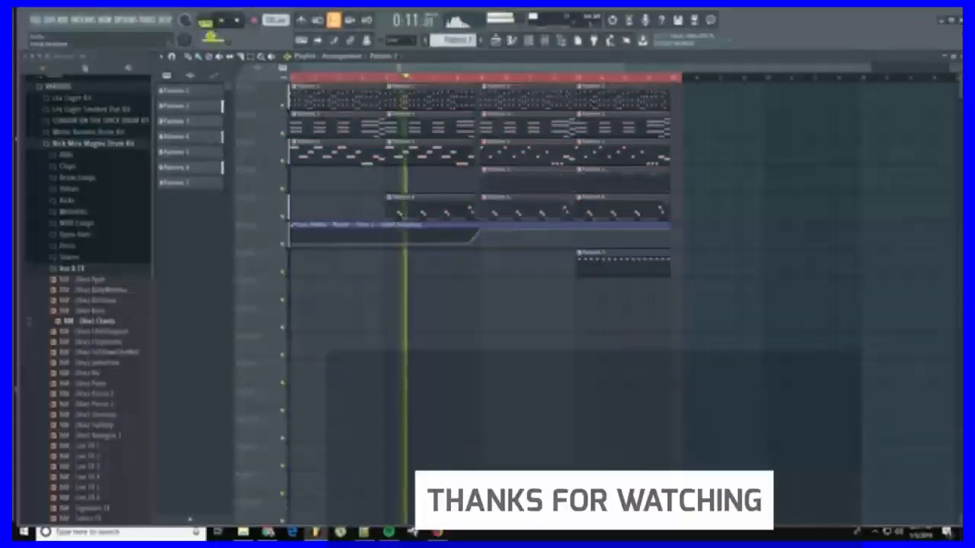
pyautogui.rightClick(183, 19)
pyautogui.click(219, 88)
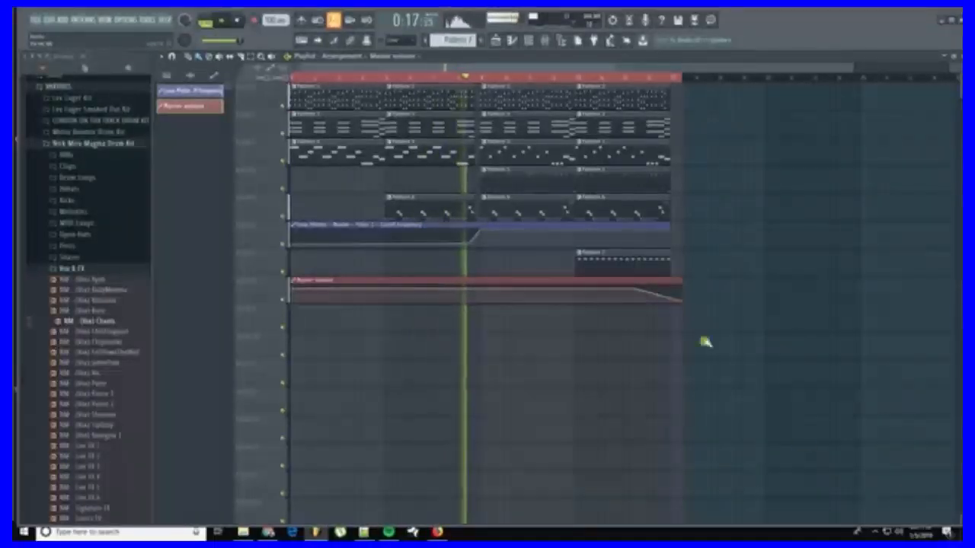
pyautogui.click(874, 531)
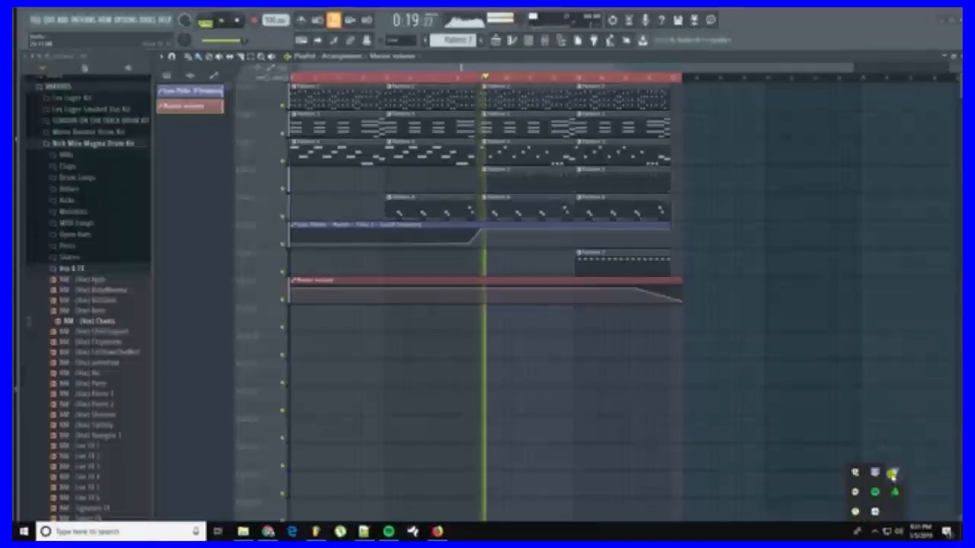
pyautogui.rightClick(893, 472)
# Step: Add another Pattern 7 clip in bars 9 to 12 on the seventh track and select the clips spanning bars 13 to 16
pyautogui.click(614, 264)
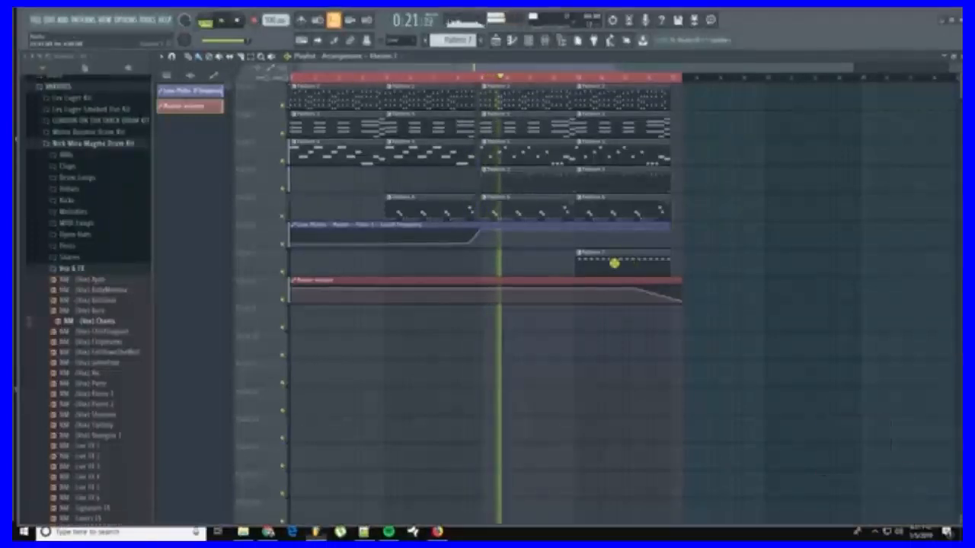
pyautogui.click(482, 264)
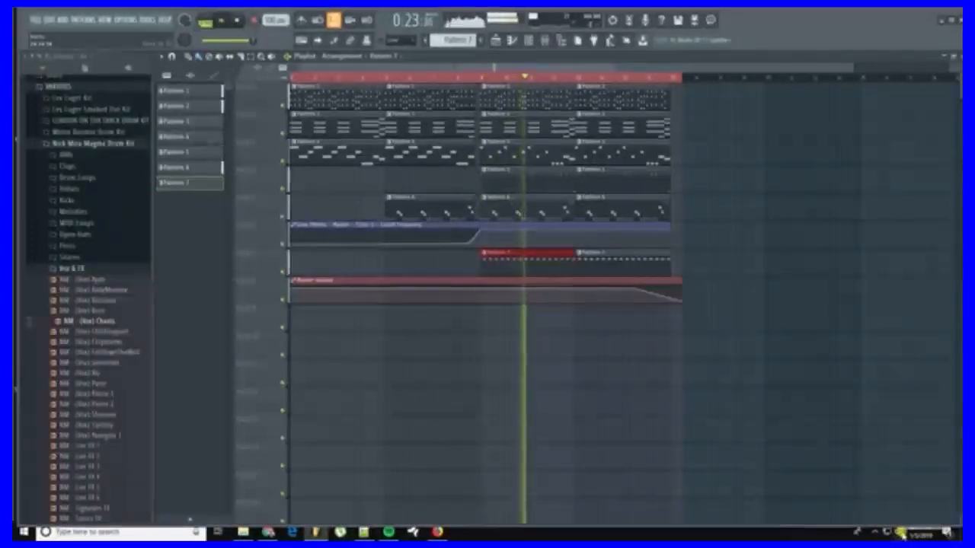
pyautogui.moveTo(659, 263); pyautogui.dragTo(614, 93)
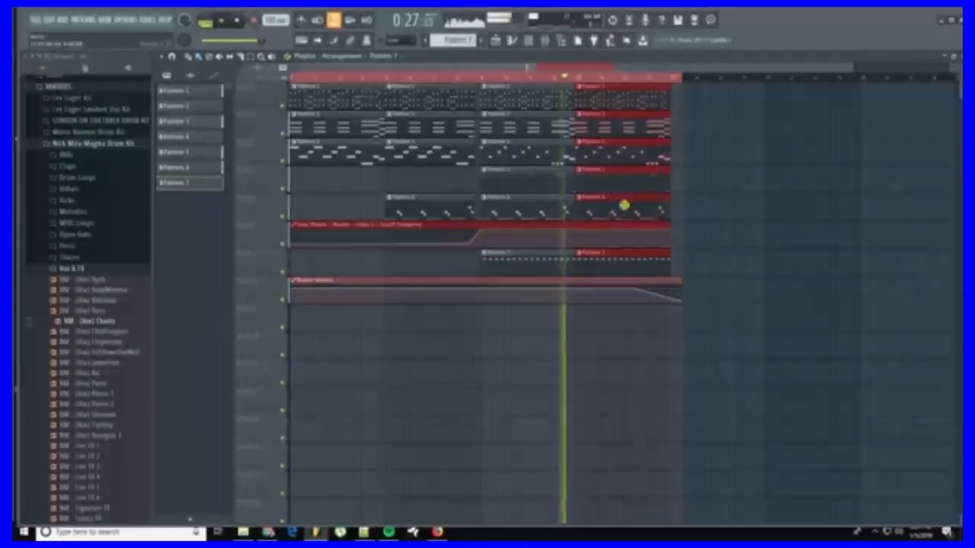